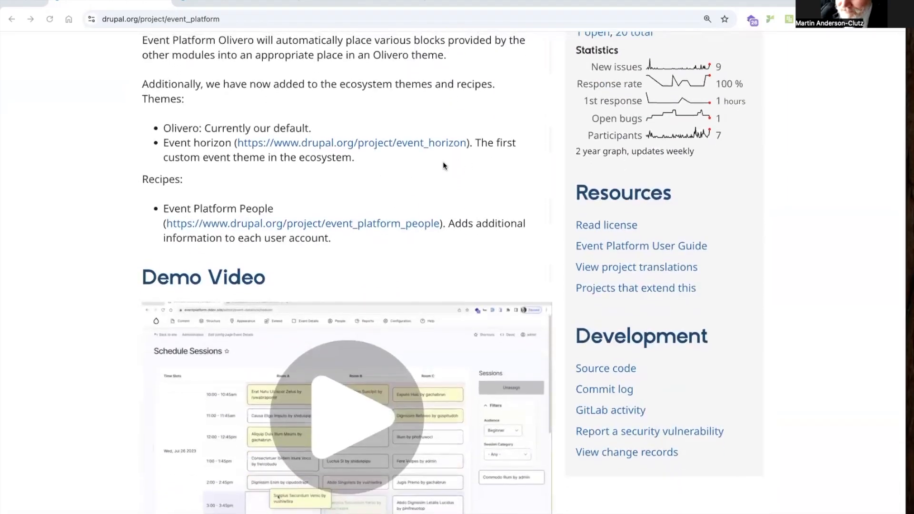
- Switch to the Event Platform site, filter its modules by "platform" and install Event Platform Bundle together with its required modules
{"action": "left_click", "coordinate": [239, 2]}
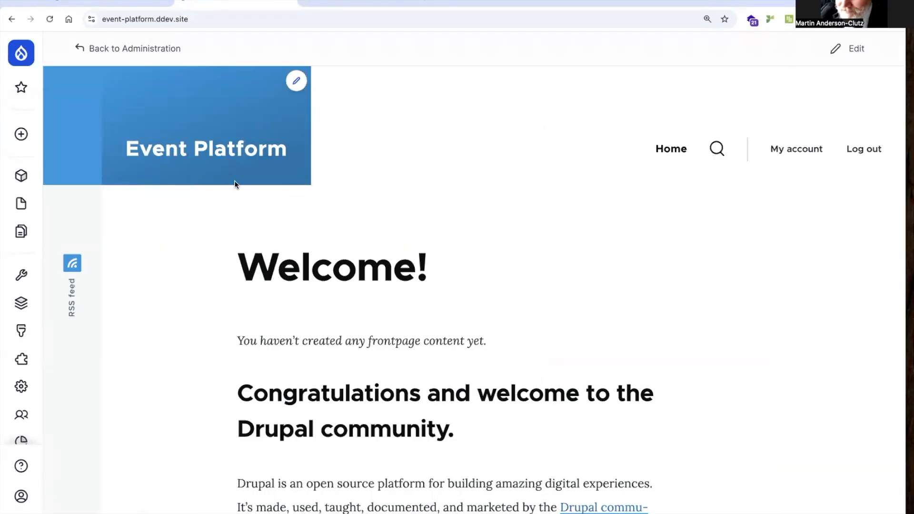
{"action": "left_click", "coordinate": [21, 362]}
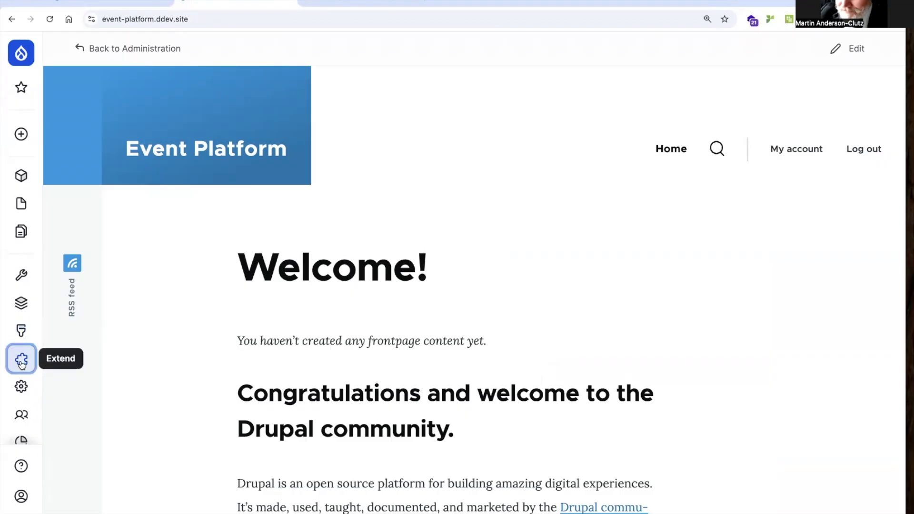
{"action": "left_click", "coordinate": [160, 253]}
{"action": "type", "text": "plat"}
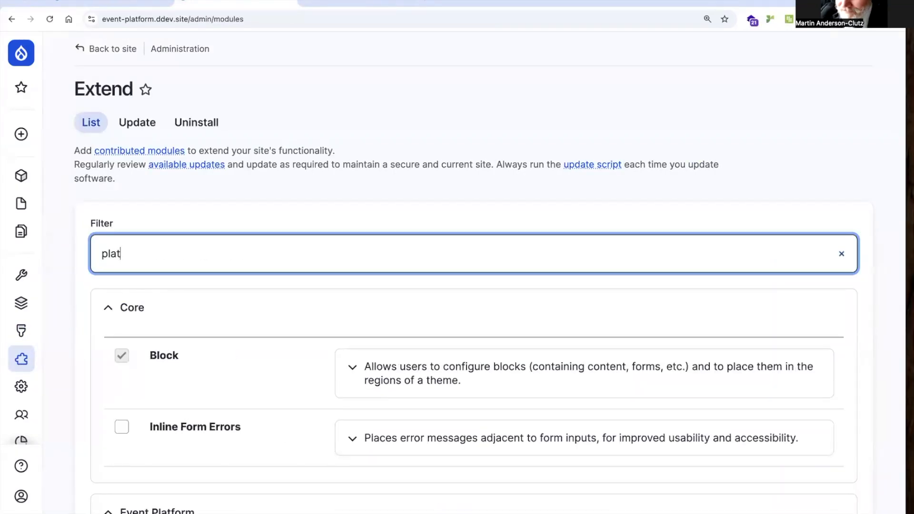
{"action": "type", "text": "form"}
{"action": "left_click", "coordinate": [122, 358]}
{"action": "scroll", "coordinate": [184, 389], "scroll_direction": "down", "scroll_amount": 10}
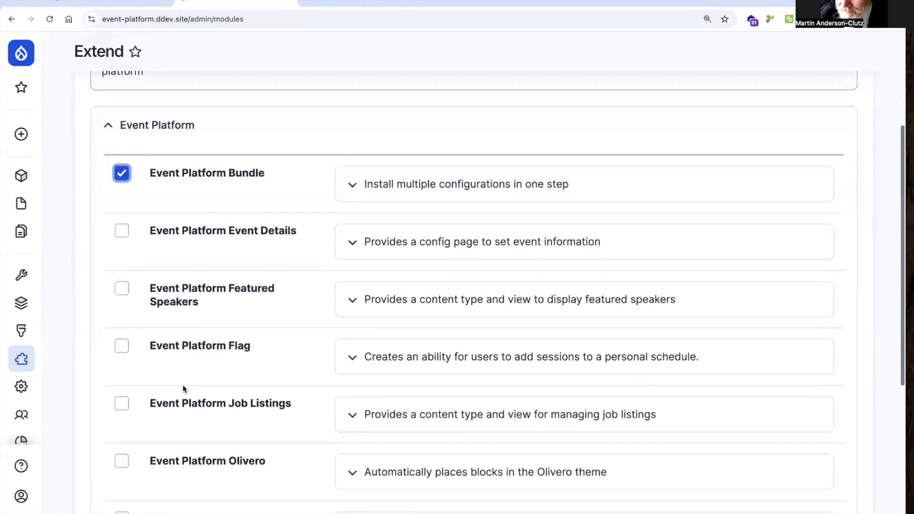
{"action": "left_click", "coordinate": [123, 464]}
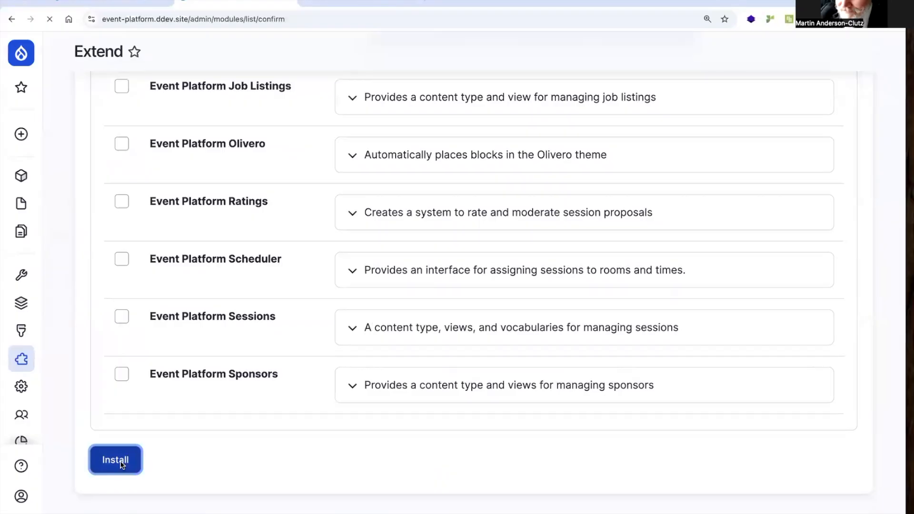
{"action": "left_click", "coordinate": [131, 271]}
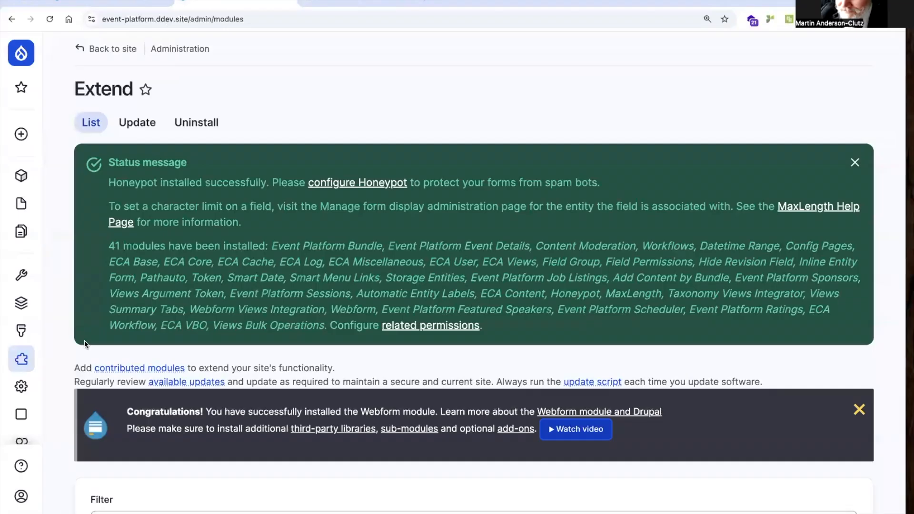
- Check the requirements of the uninstalled Event Horizon theme and install the missing Moderation State Condition module
{"action": "left_click", "coordinate": [21, 333]}
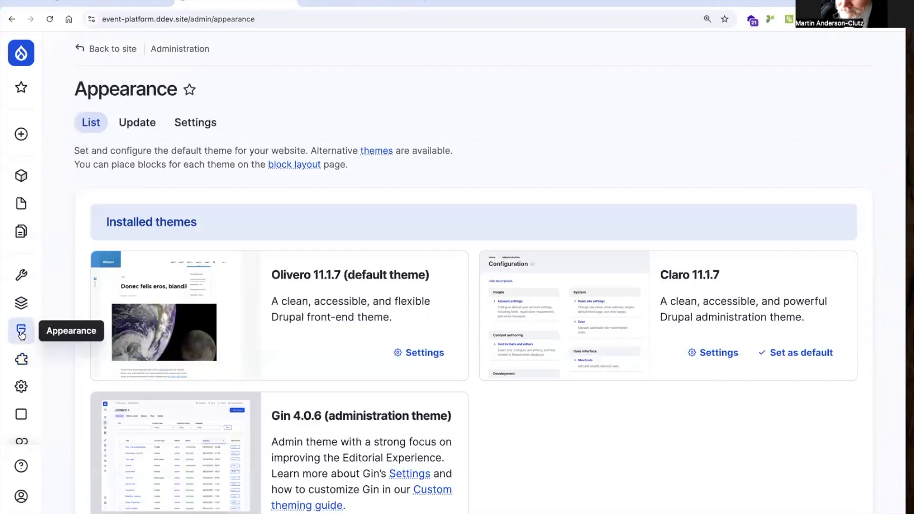
{"action": "scroll", "coordinate": [137, 341], "scroll_direction": "down", "scroll_amount": 8}
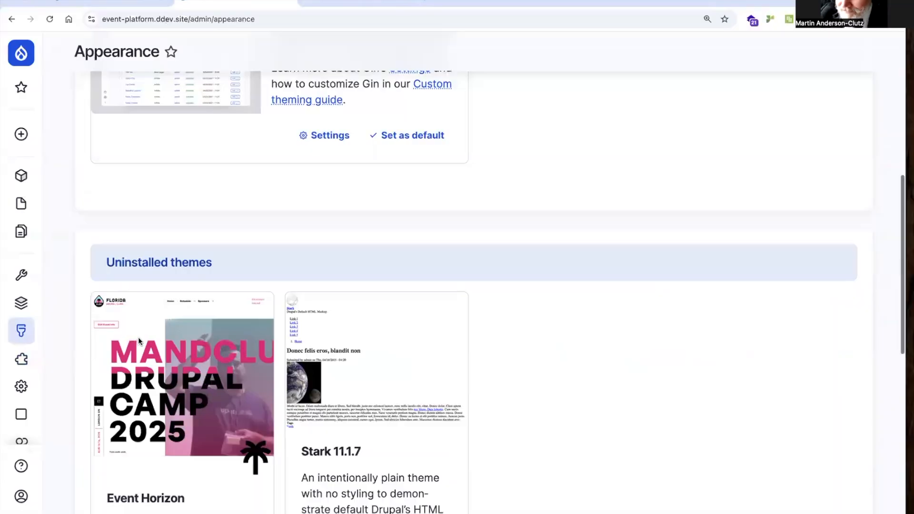
{"action": "scroll", "coordinate": [138, 338], "scroll_direction": "down", "scroll_amount": 4}
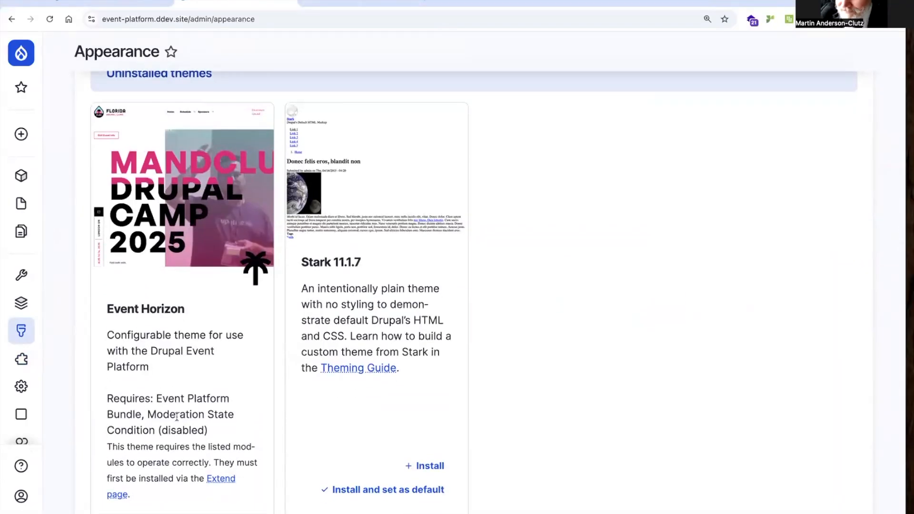
{"action": "left_click", "coordinate": [21, 359]}
{"action": "left_click", "coordinate": [149, 315]}
{"action": "type", "text": "modera"}
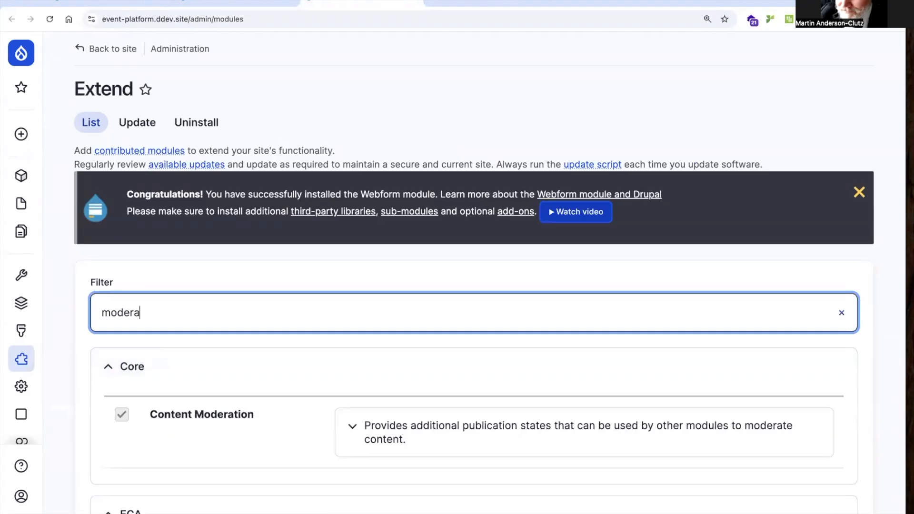
{"action": "scroll", "coordinate": [222, 335], "scroll_direction": "down", "scroll_amount": 10}
{"action": "left_click", "coordinate": [218, 366]}
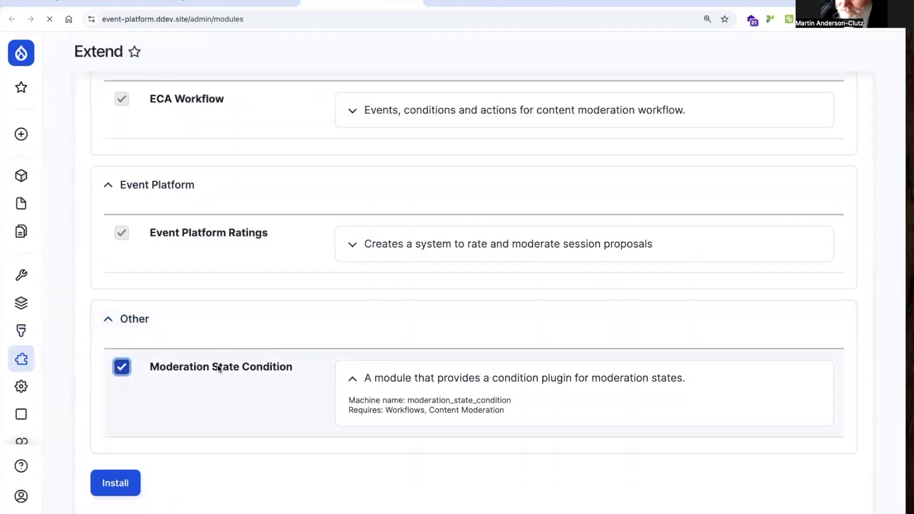
- Reload the theme list, install Event Horizon as the default theme and view the site's homepage
{"action": "key", "text": "super+w"}
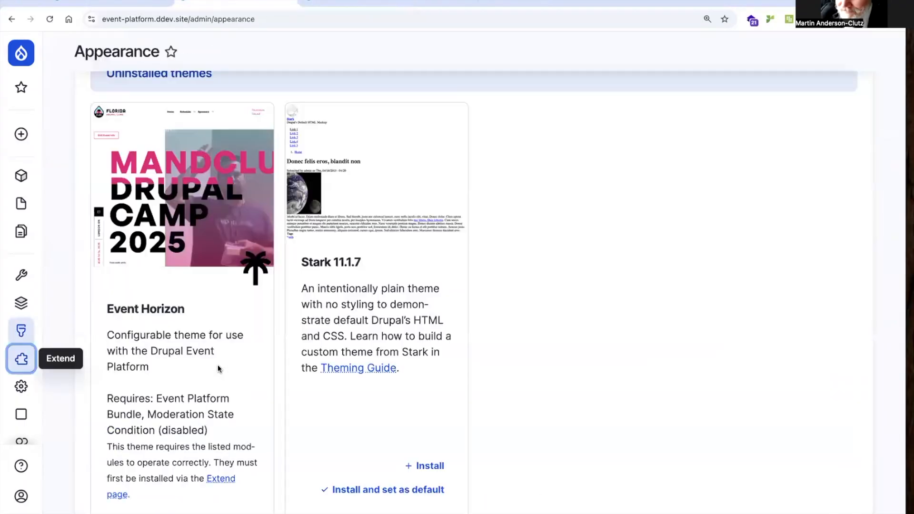
{"action": "key", "text": "super+r"}
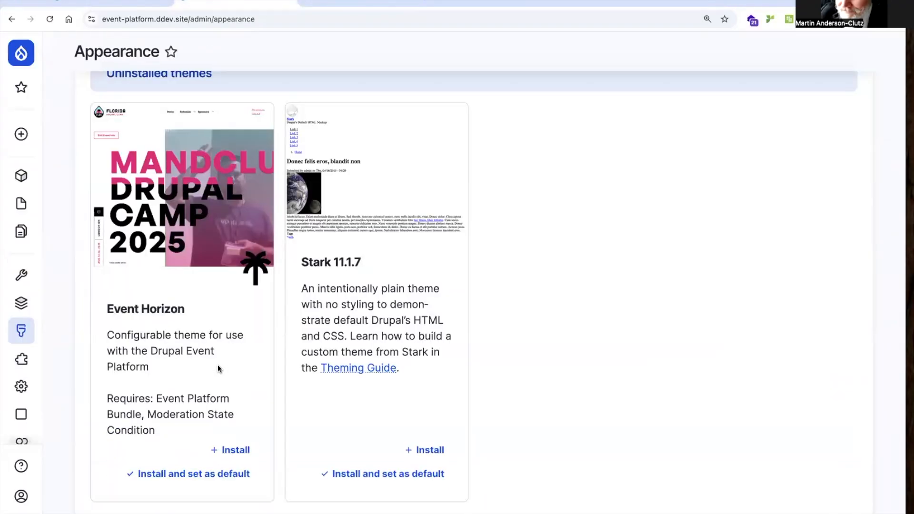
{"action": "left_click", "coordinate": [204, 475]}
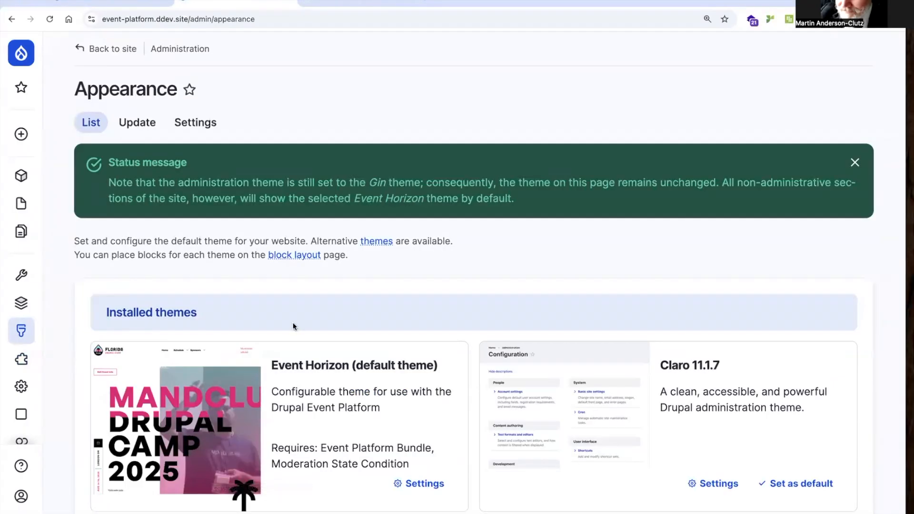
{"action": "left_click", "coordinate": [121, 49]}
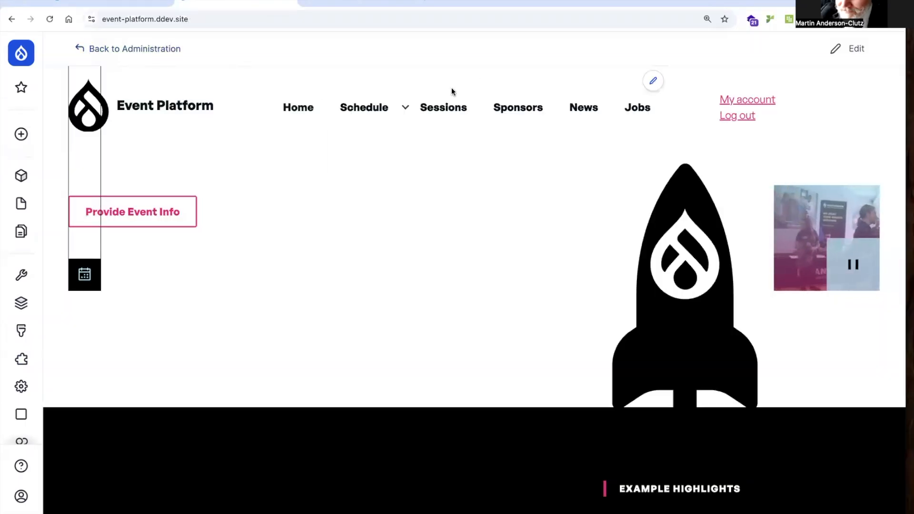
{"action": "mouse_move", "coordinate": [336, 91]}
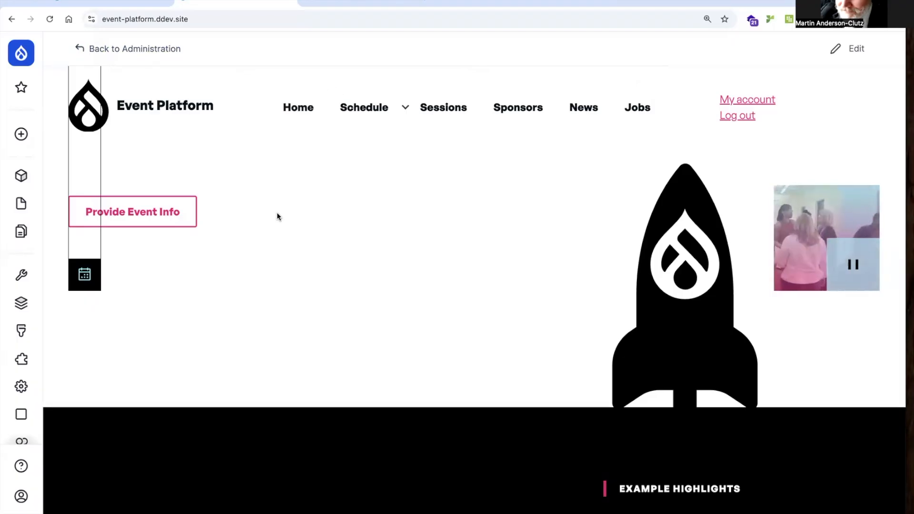
- Start providing the event info by adding a new event named 2025 with the short location "London, Ontario, Canada"
{"action": "left_click", "coordinate": [168, 214]}
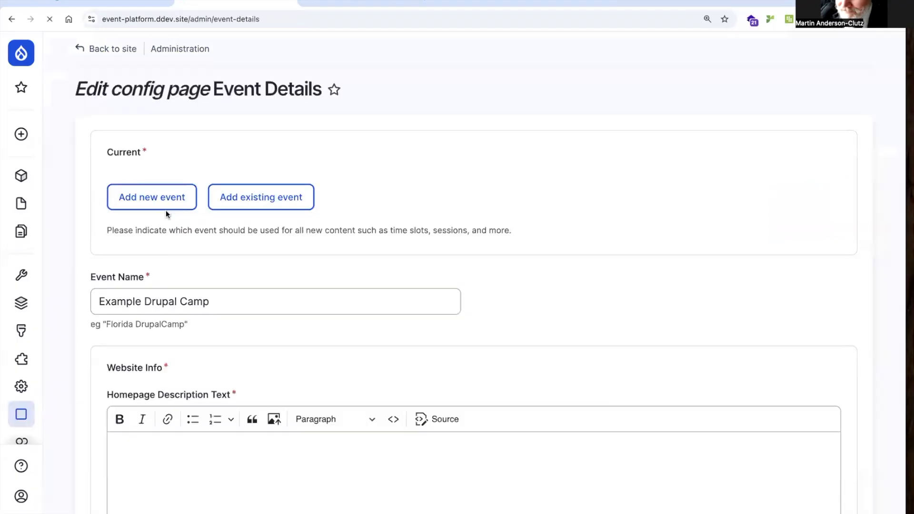
{"action": "left_click", "coordinate": [166, 198]}
{"action": "left_click", "coordinate": [163, 224]}
{"action": "left_click", "coordinate": [197, 254]}
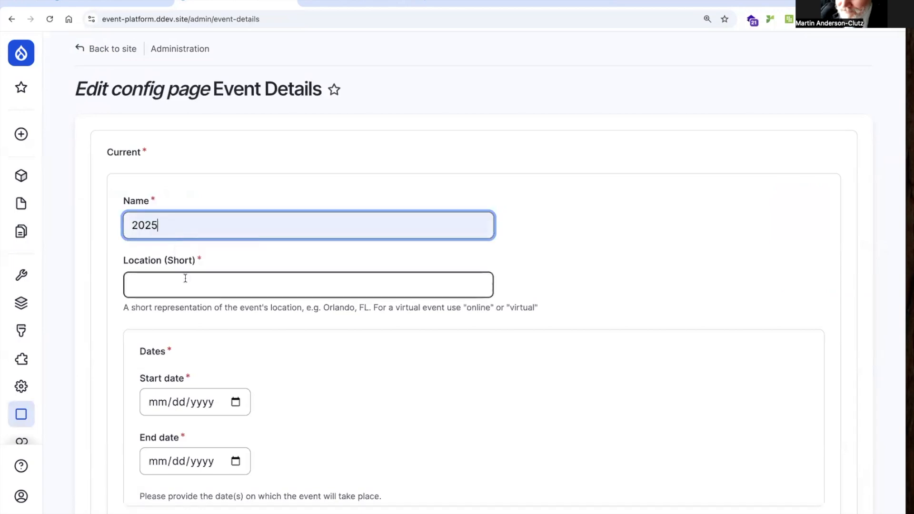
{"action": "left_click", "coordinate": [185, 279]}
{"action": "left_click", "coordinate": [225, 313]}
- Set the new event's start date to 08/14/2025
{"action": "scroll", "coordinate": [207, 362], "scroll_direction": "down", "scroll_amount": 2}
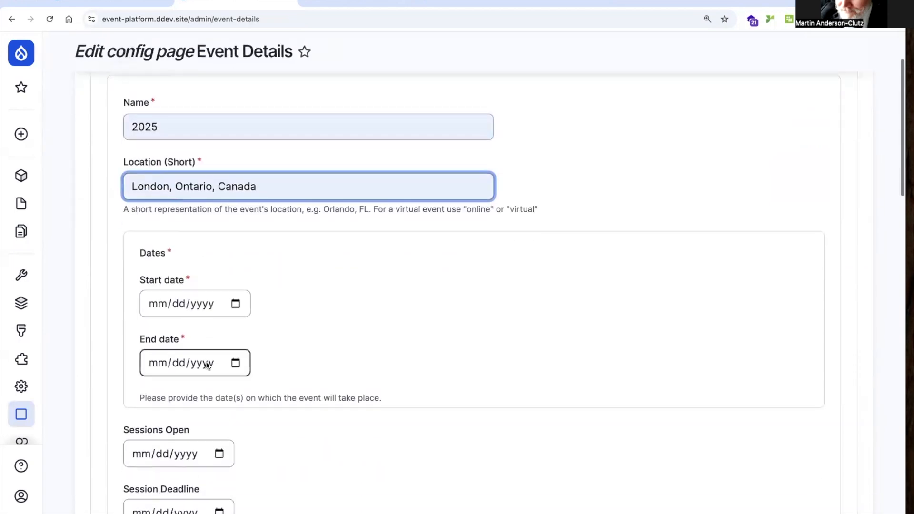
{"action": "scroll", "coordinate": [207, 365], "scroll_direction": "down", "scroll_amount": 1}
{"action": "left_click", "coordinate": [237, 259]}
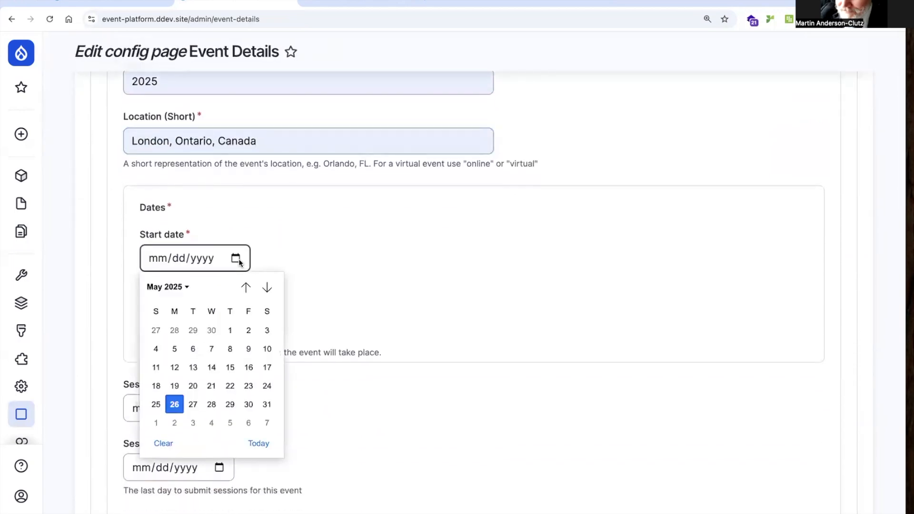
{"action": "left_click", "coordinate": [272, 289]}
{"action": "left_click", "coordinate": [272, 289]}
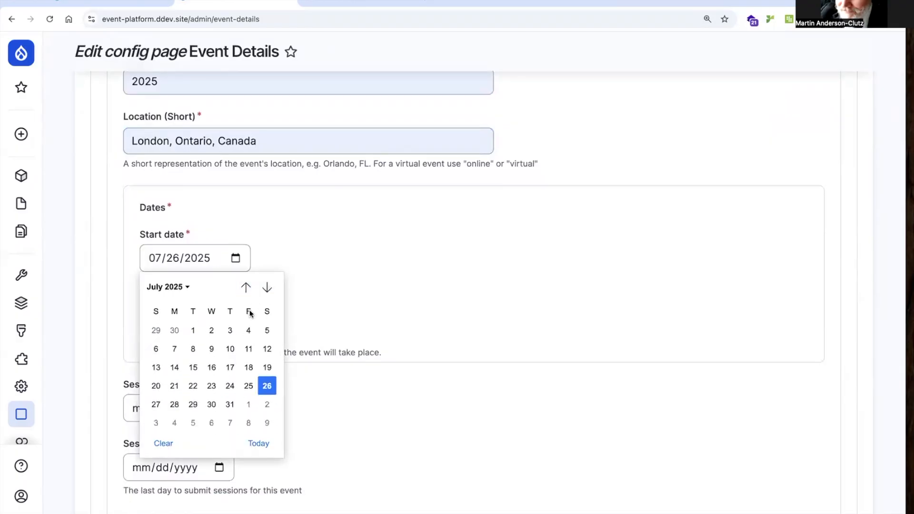
{"action": "left_click", "coordinate": [268, 287]}
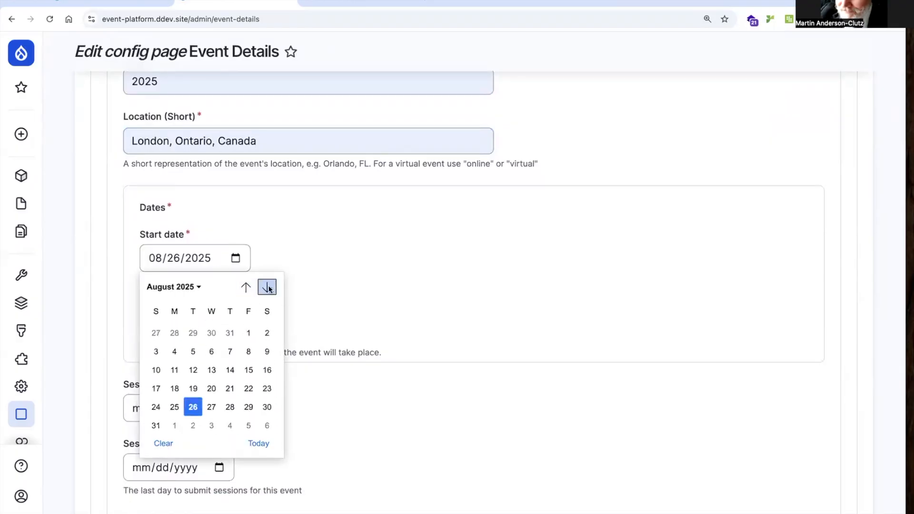
{"action": "left_click", "coordinate": [231, 368]}
- Set the new event's end date to 08/16/2025
{"action": "left_click", "coordinate": [236, 318]}
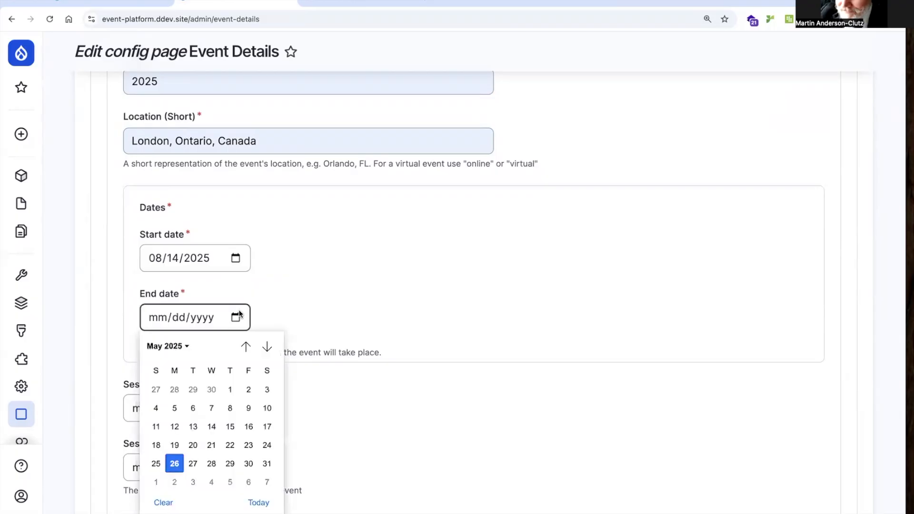
{"action": "left_click", "coordinate": [155, 349]}
{"action": "left_click", "coordinate": [251, 411]}
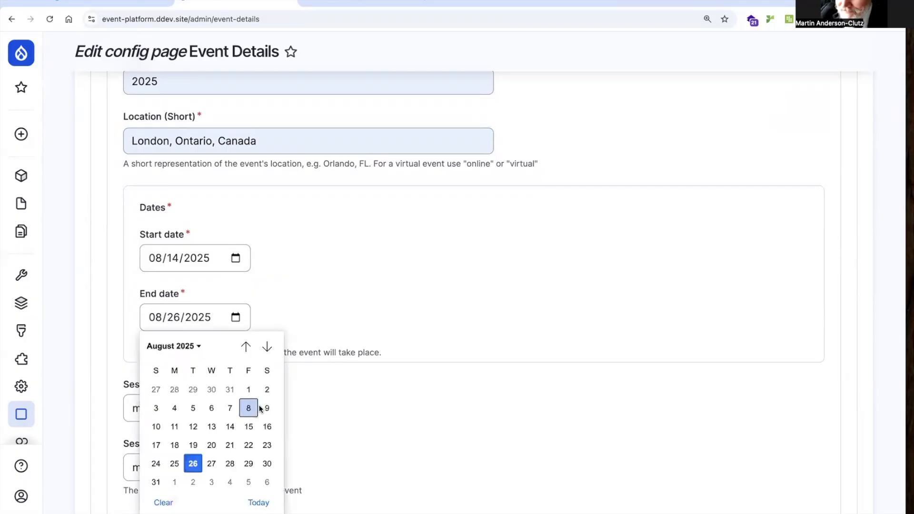
{"action": "left_click", "coordinate": [268, 427]}
- Set the event's session submissions to open on 06/02/2025 with a session deadline of 06/23/2025
{"action": "left_click", "coordinate": [219, 408]}
{"action": "left_click", "coordinate": [160, 361]}
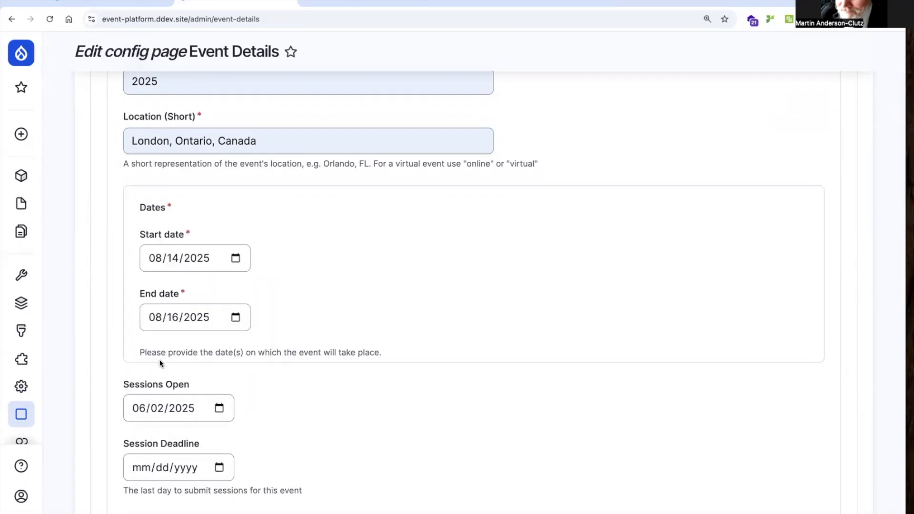
{"action": "left_click", "coordinate": [219, 468]}
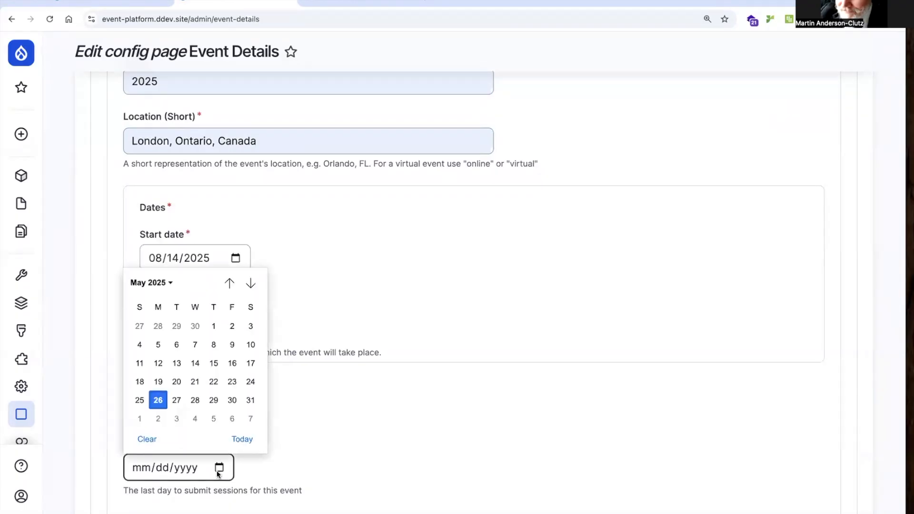
{"action": "left_click", "coordinate": [251, 284]}
{"action": "left_click", "coordinate": [158, 382]}
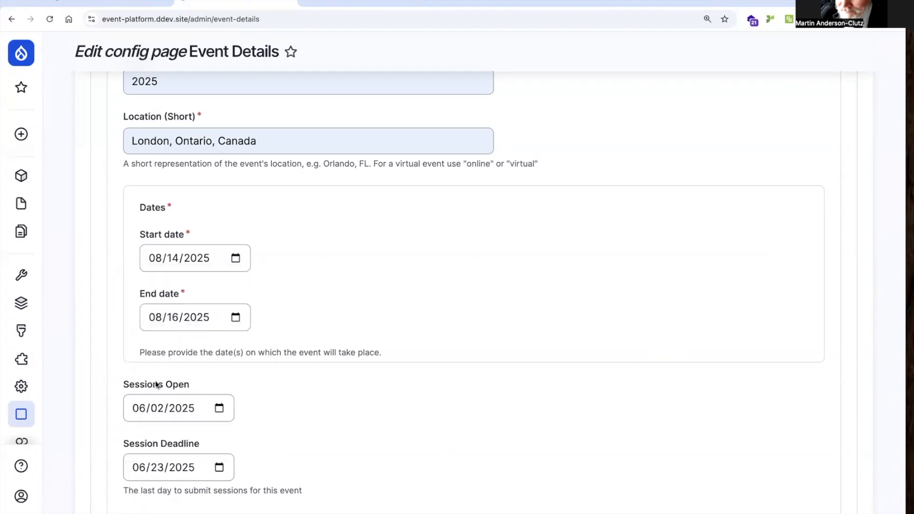
- Set the schedule publication date to 07/07/2025 and create the event with the Save the Date state
{"action": "scroll", "coordinate": [261, 401], "scroll_direction": "down", "scroll_amount": 5}
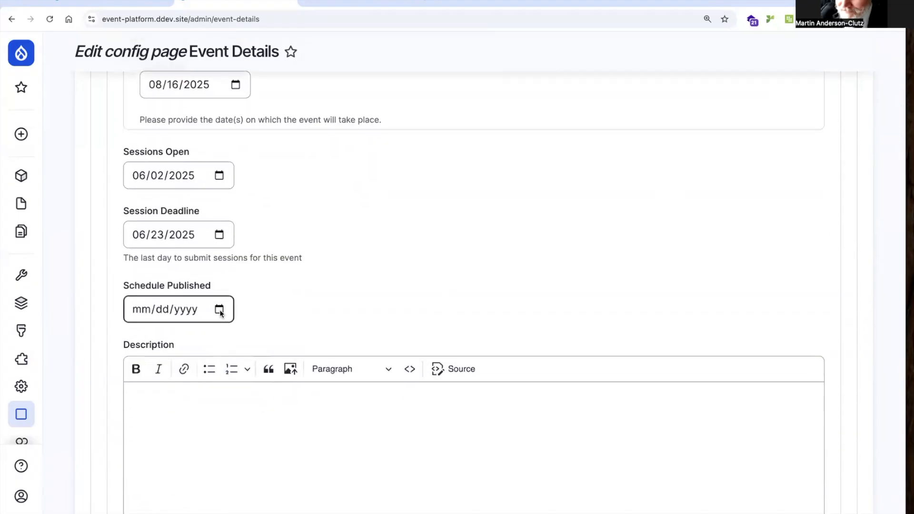
{"action": "left_click", "coordinate": [219, 310]}
{"action": "left_click", "coordinate": [251, 338]}
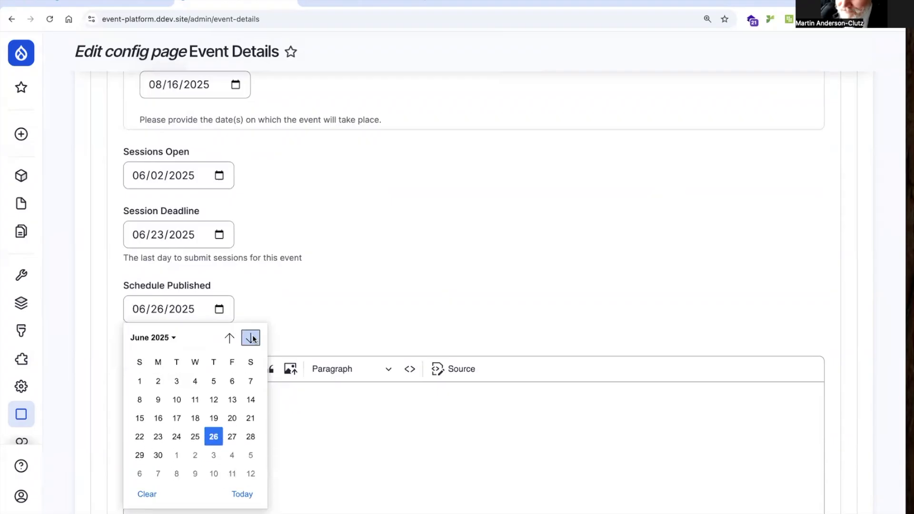
{"action": "left_click", "coordinate": [161, 473]}
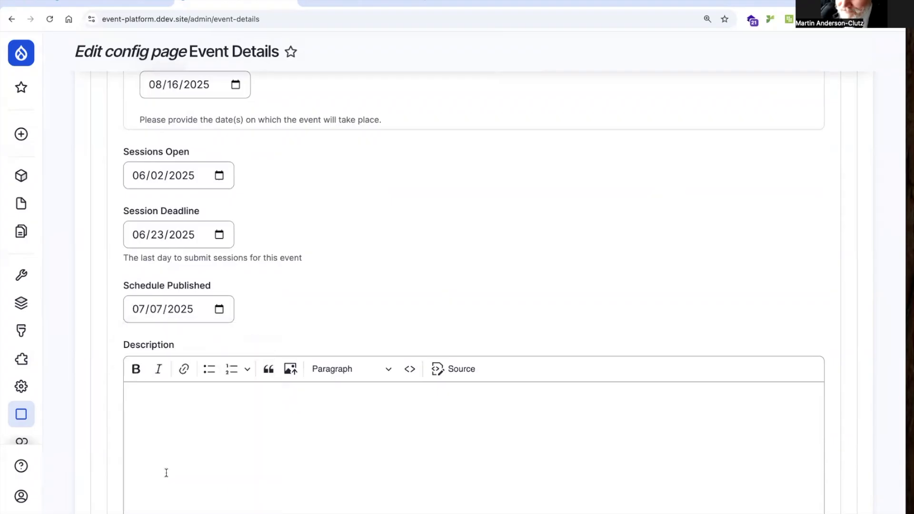
{"action": "scroll", "coordinate": [181, 476], "scroll_direction": "down", "scroll_amount": 4}
{"action": "scroll", "coordinate": [182, 477], "scroll_direction": "down", "scroll_amount": 3}
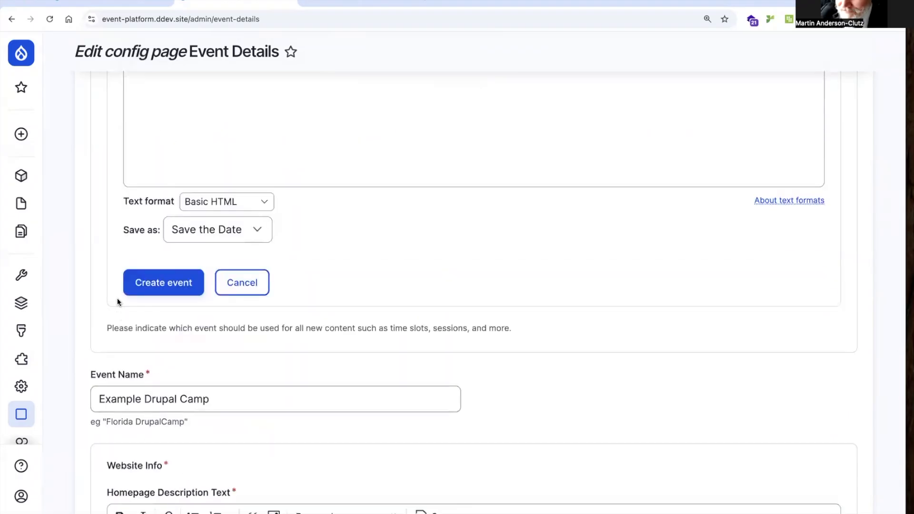
{"action": "left_click", "coordinate": [149, 285]}
- Replace the word "Example" in the event name so it reads "Mandclu Drupal Camp"
{"action": "scroll", "coordinate": [143, 267], "scroll_direction": "up", "scroll_amount": 10}
{"action": "left_click", "coordinate": [113, 214]}
{"action": "double_click", "coordinate": [113, 214]}
{"action": "type", "text": "Mandclu"}
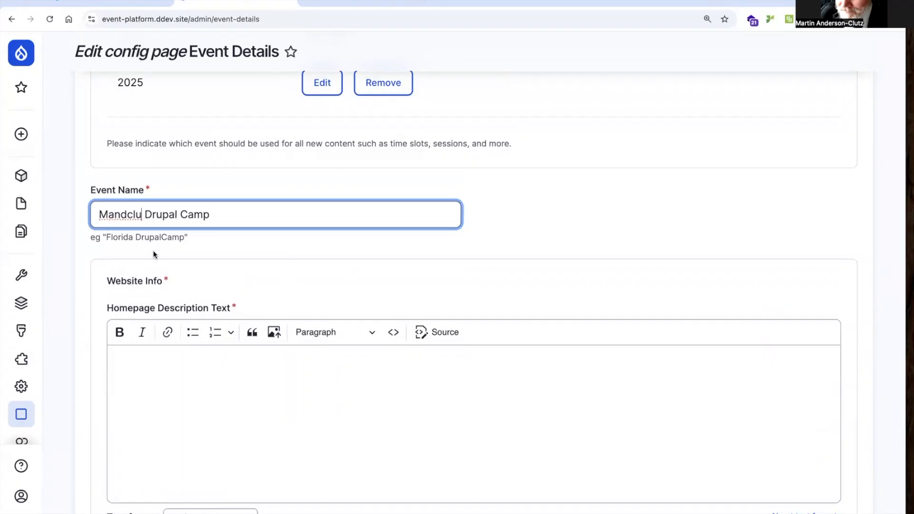
- Fill the homepage description text with "Yada yada" placeholder wording
{"action": "scroll", "coordinate": [153, 251], "scroll_direction": "down", "scroll_amount": 4}
{"action": "left_click", "coordinate": [161, 205]}
{"action": "type", "text": "Yada yad"}
{"action": "key", "text": "BackSpace"}
{"action": "type", "text": "yada yada"}
- Set the homepage media CTA to link to /events/2025 with the link text "Get the details"
{"action": "scroll", "coordinate": [214, 292], "scroll_direction": "down", "scroll_amount": 3}
{"action": "left_click", "coordinate": [202, 296]}
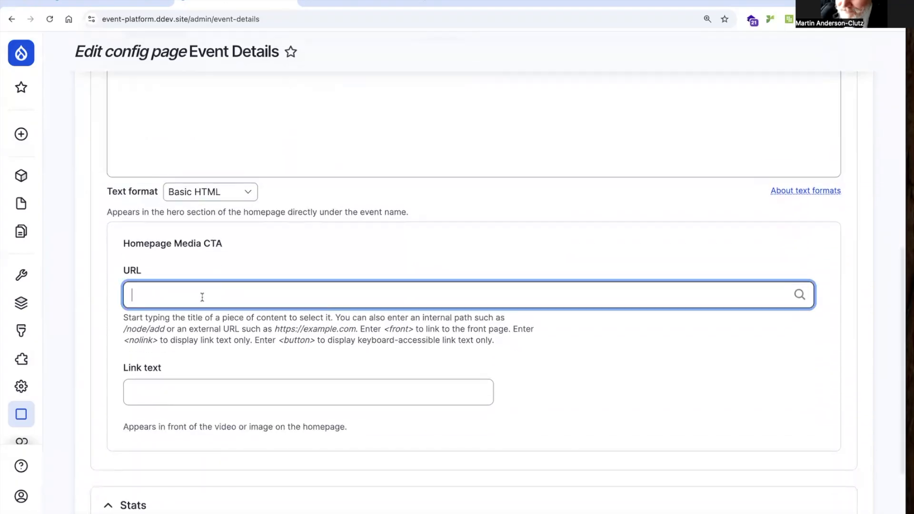
{"action": "type", "text": "/events/20"}
{"action": "key", "text": "Tab"}
{"action": "type", "text": "Ge"}
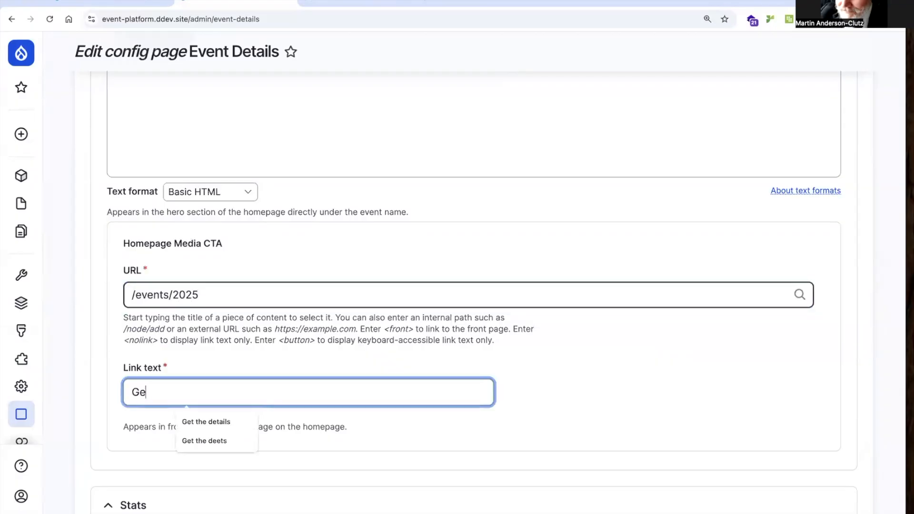
{"action": "key", "text": "Down"}
{"action": "key", "text": "Return"}
{"action": "scroll", "coordinate": [247, 342], "scroll_direction": "down", "scroll_amount": 1}
{"action": "scroll", "coordinate": [247, 342], "scroll_direction": "down", "scroll_amount": 3}
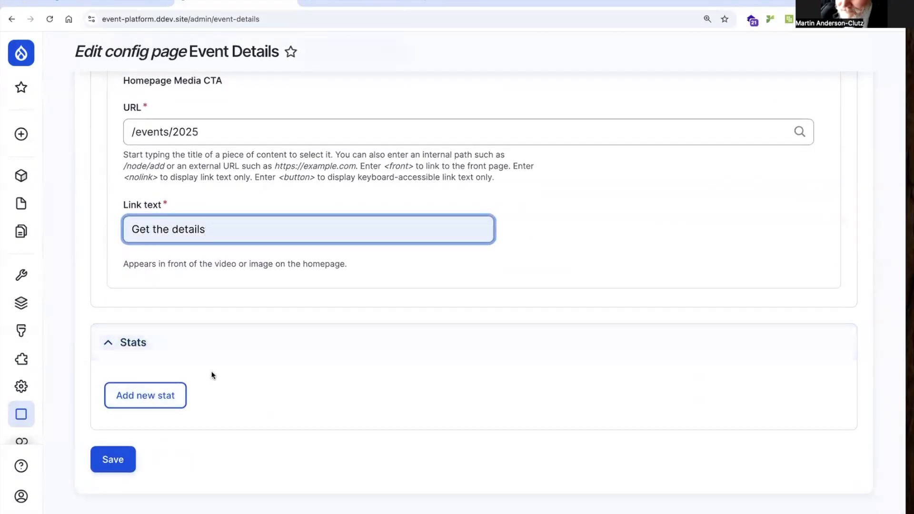
- Add a stat named "100+" with the description "cool people you will meet"
{"action": "left_click", "coordinate": [168, 394]}
{"action": "left_click", "coordinate": [158, 426]}
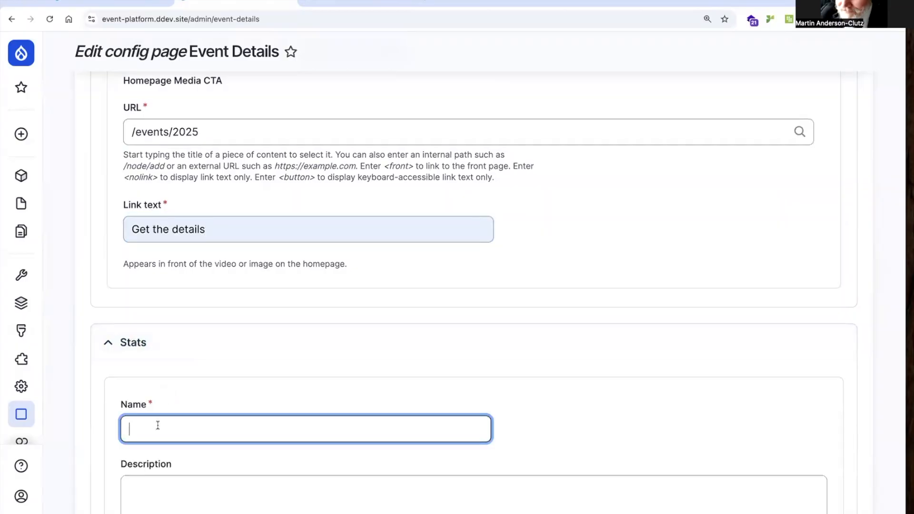
{"action": "type", "text": "100+"}
{"action": "key", "text": "Tab"}
{"action": "type", "text": "cool people you will meet"}
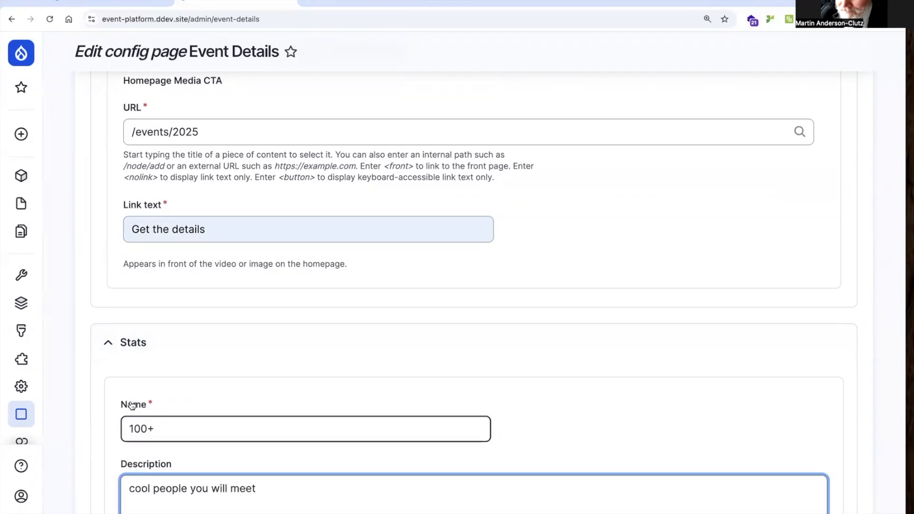
{"action": "scroll", "coordinate": [136, 404], "scroll_direction": "down", "scroll_amount": 5}
{"action": "left_click", "coordinate": [163, 396]}
- Add a second stat named "30+" with the description "sessions to expand your Drupal Fu" and save the event details
{"action": "left_click", "coordinate": [164, 372]}
{"action": "type", "text": "30+"}
{"action": "key", "text": "Tab"}
{"action": "type", "text": "sessions to expand your Drupal Fu"}
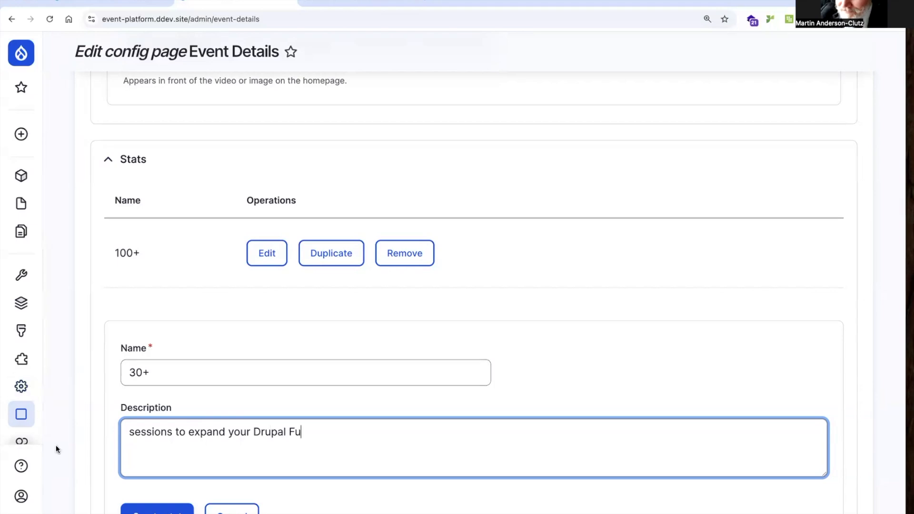
{"action": "left_click", "coordinate": [142, 508]}
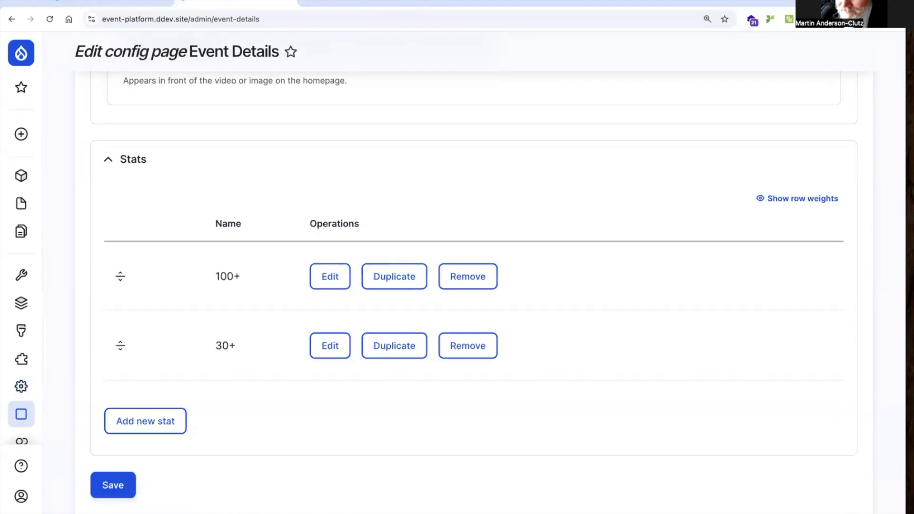
{"action": "left_click", "coordinate": [128, 497]}
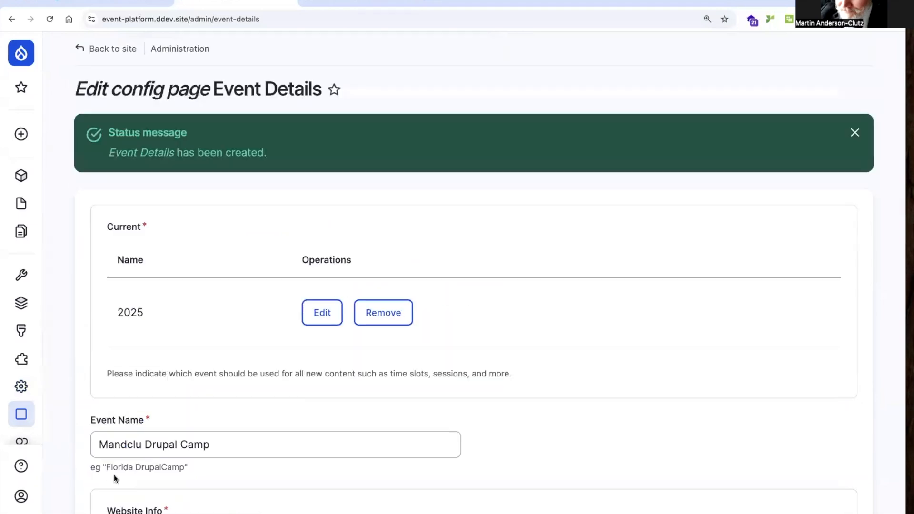
- Return to the site homepage, review the event banner, and follow its "Get the details" link to the 2025 event page
{"action": "left_click", "coordinate": [117, 48]}
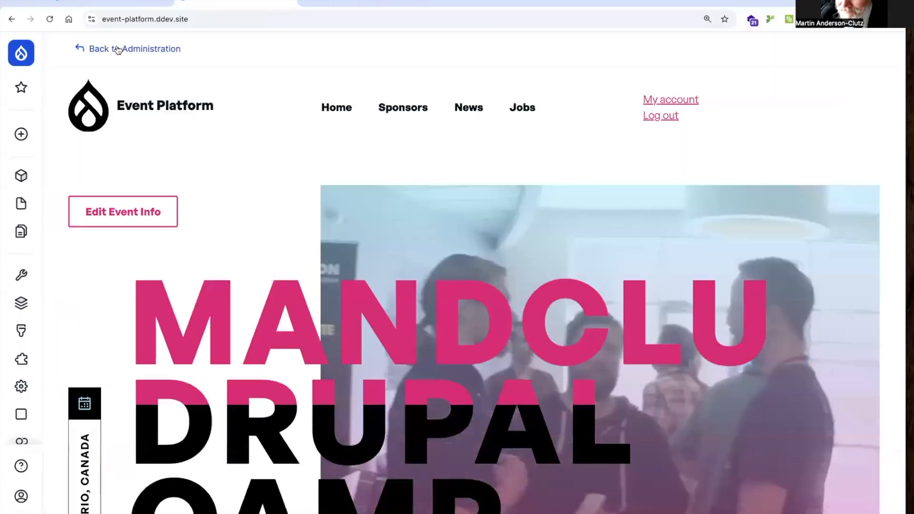
{"action": "scroll", "coordinate": [256, 190], "scroll_direction": "down", "scroll_amount": 4}
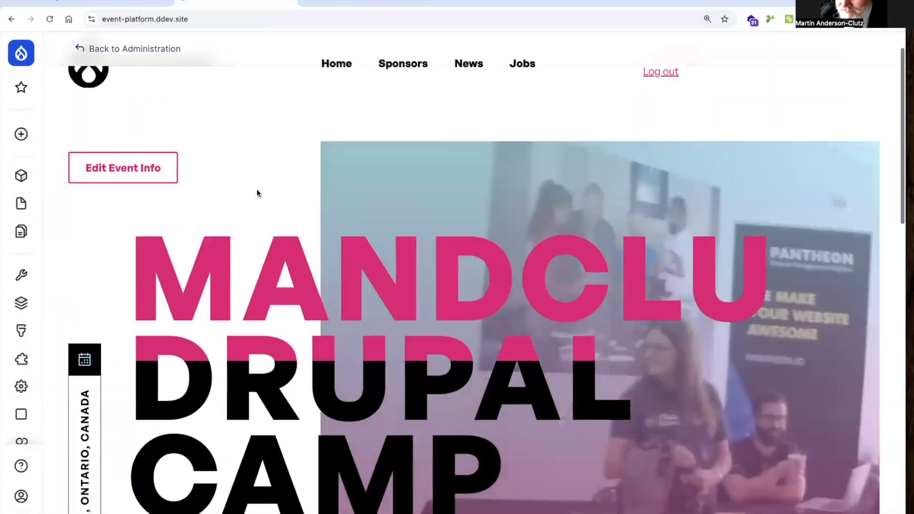
{"action": "scroll", "coordinate": [256, 189], "scroll_direction": "down", "scroll_amount": 1}
{"action": "scroll", "coordinate": [271, 257], "scroll_direction": "down", "scroll_amount": 2}
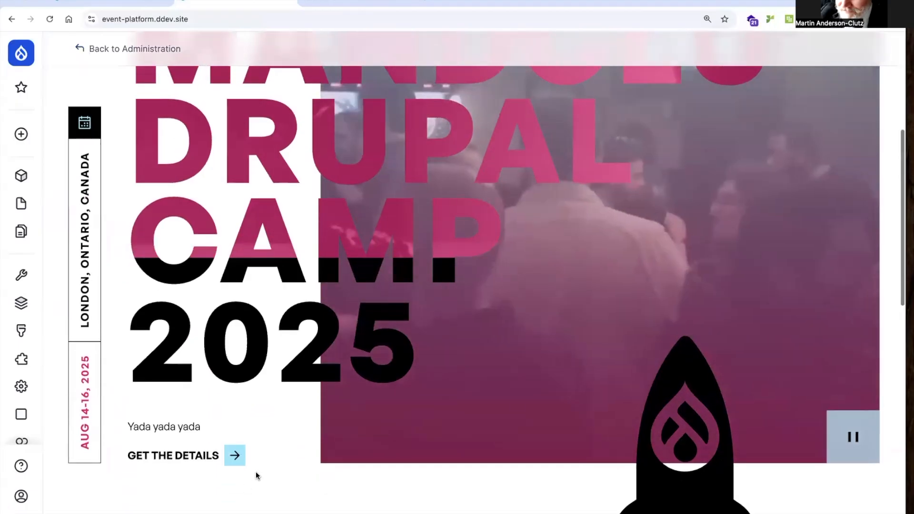
{"action": "left_click", "coordinate": [229, 464]}
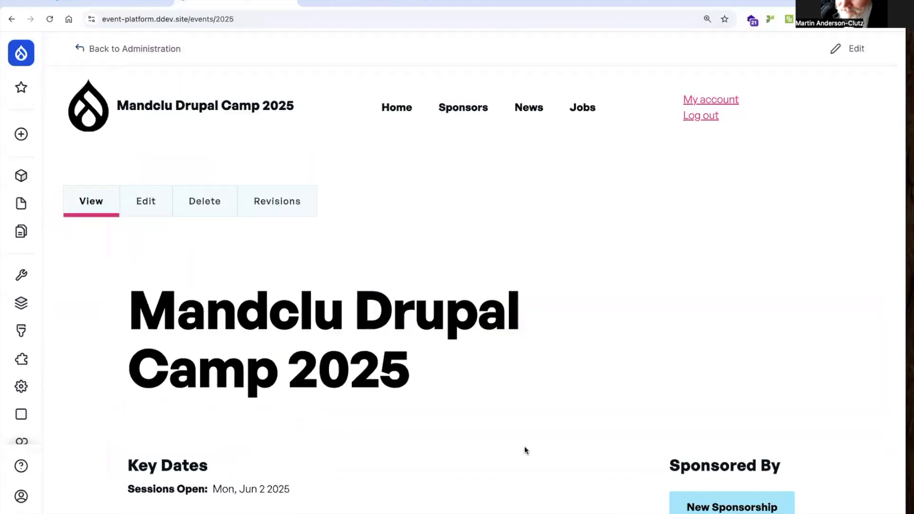
- Start a new sponsorship from the 2025 event page and create Acquia as its new sponsor
{"action": "scroll", "coordinate": [524, 448], "scroll_direction": "down", "scroll_amount": 5}
{"action": "left_click", "coordinate": [746, 235]}
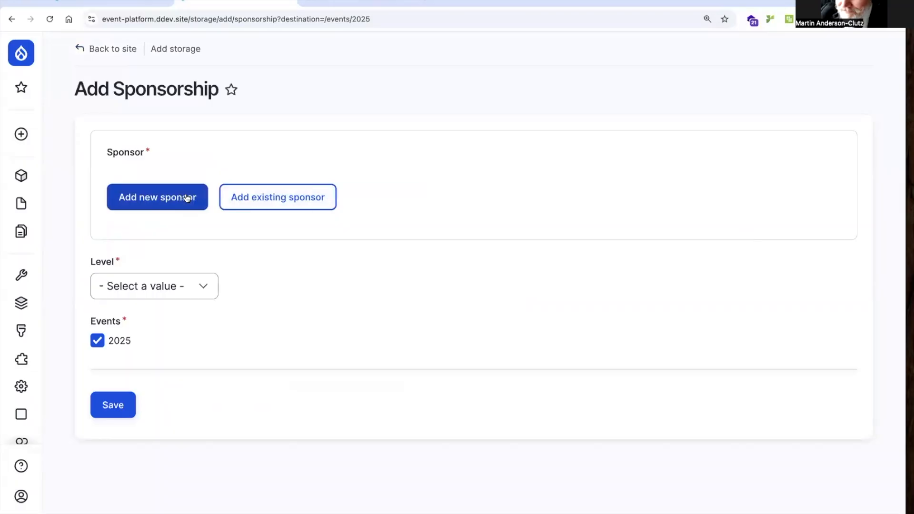
{"action": "left_click", "coordinate": [186, 198]}
{"action": "left_click", "coordinate": [184, 226]}
{"action": "left_click", "coordinate": [184, 256]}
{"action": "left_click", "coordinate": [178, 334]}
{"action": "left_click", "coordinate": [282, 261]}
{"action": "double_click", "coordinate": [281, 262]}
{"action": "left_click", "coordinate": [276, 367]}
{"action": "left_click", "coordinate": [284, 397]}
{"action": "left_click", "coordinate": [245, 465]}
{"action": "left_click", "coordinate": [232, 498]}
{"action": "scroll", "coordinate": [227, 488], "scroll_direction": "down", "scroll_amount": 7}
{"action": "left_click", "coordinate": [200, 415]}
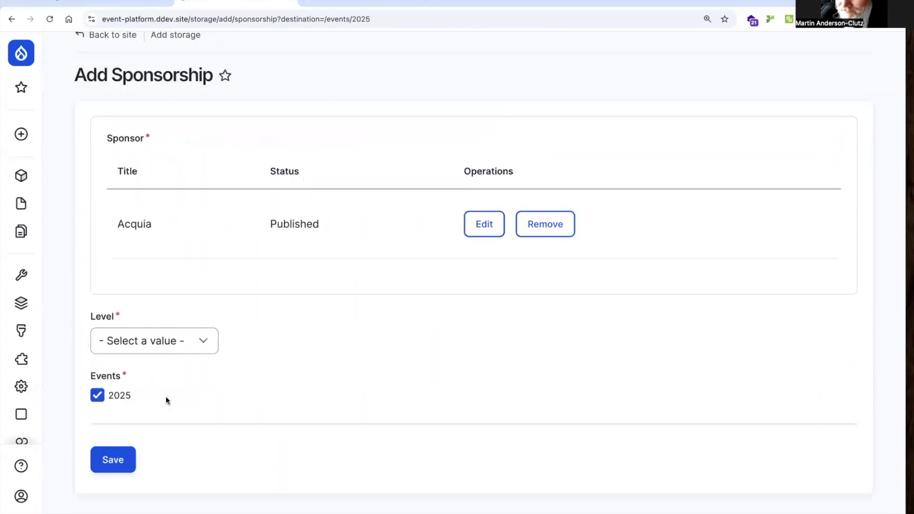
- Set the Acquia sponsorship level to Platinum Sponsors and save the sponsorship
{"action": "left_click", "coordinate": [164, 341]}
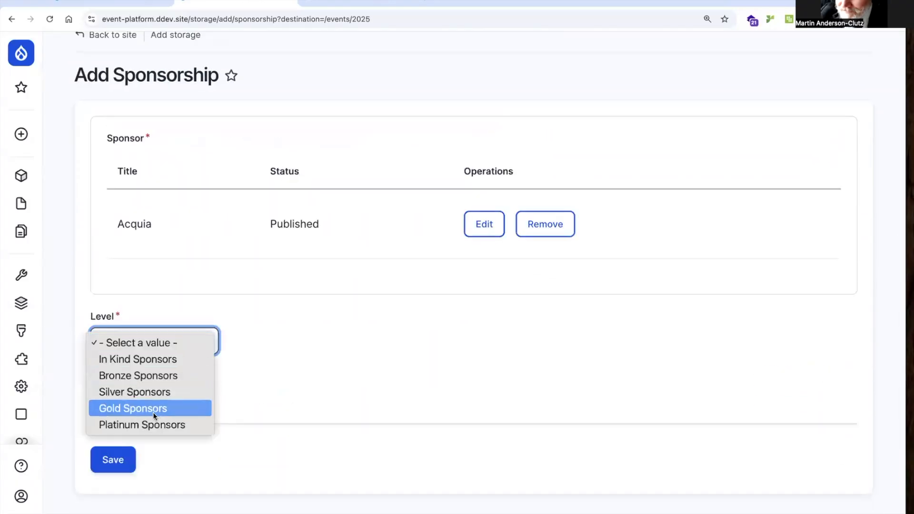
{"action": "left_click", "coordinate": [151, 424]}
{"action": "left_click", "coordinate": [115, 458]}
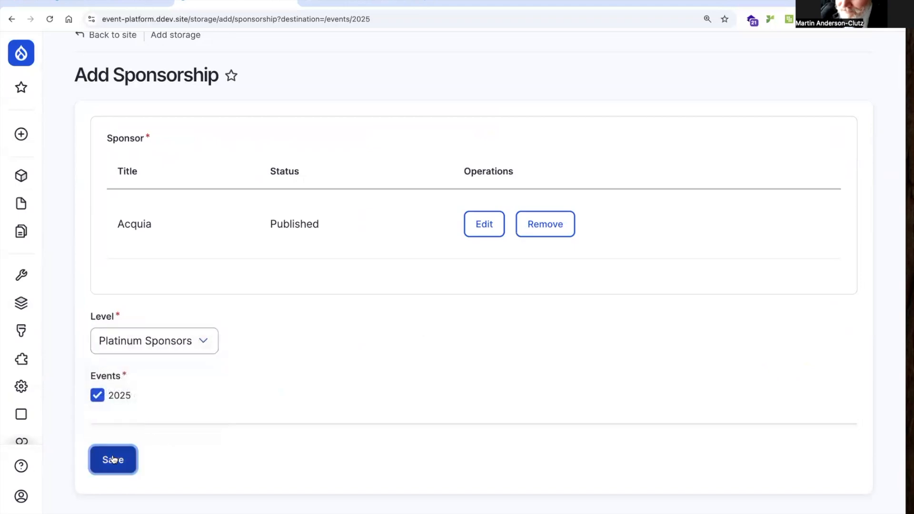
- Start a news article from the 2025 event page and title it "All New for 2025!"
{"action": "scroll", "coordinate": [132, 455], "scroll_direction": "down", "scroll_amount": 6}
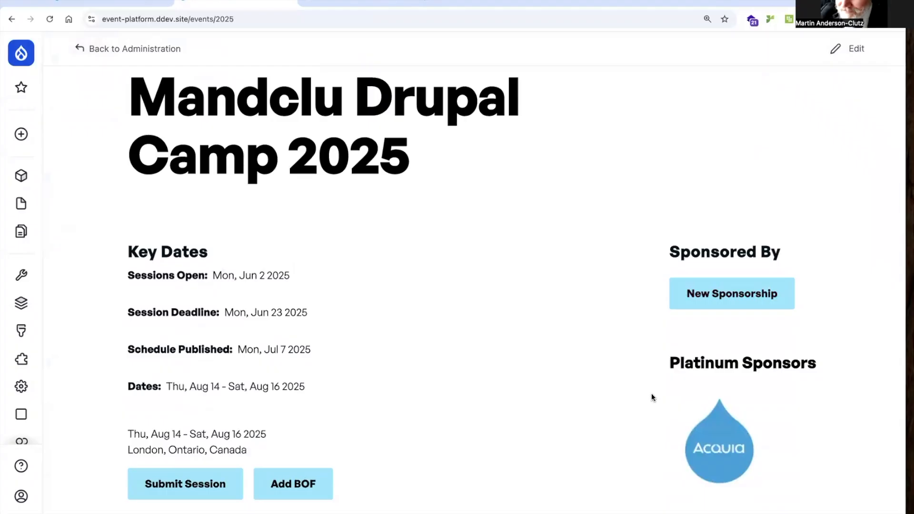
{"action": "scroll", "coordinate": [598, 388], "scroll_direction": "down", "scroll_amount": 3}
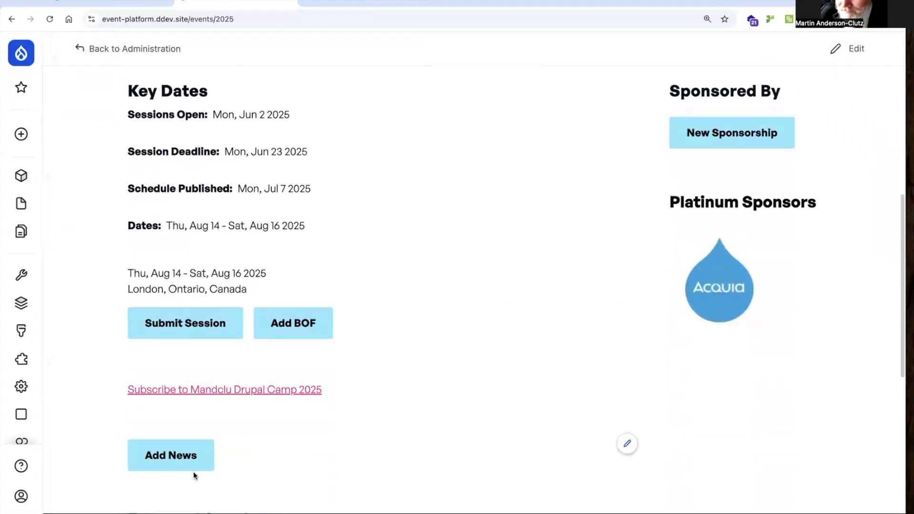
{"action": "left_click", "coordinate": [180, 454]}
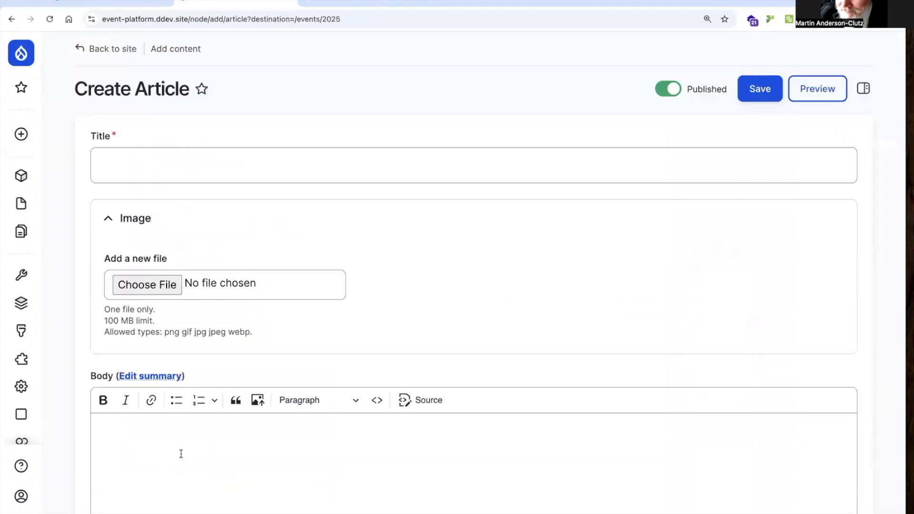
{"action": "left_click", "coordinate": [208, 166]}
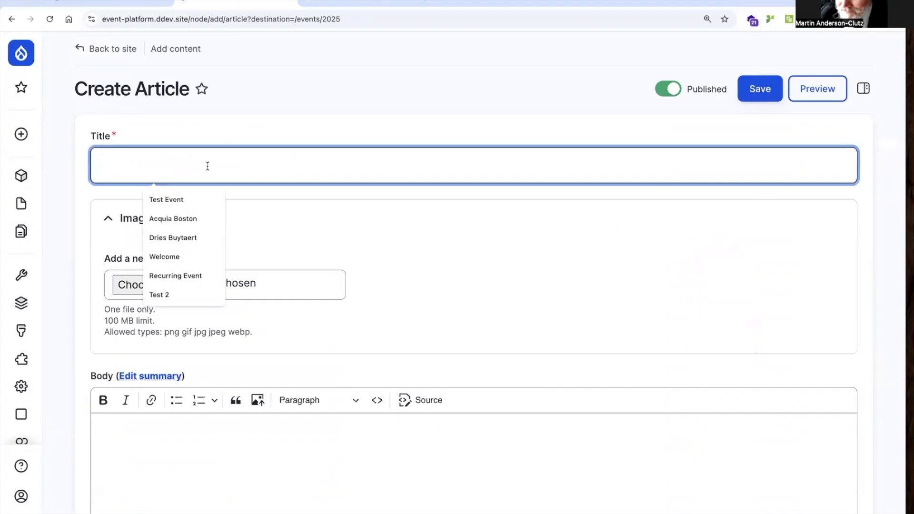
{"action": "type", "text": "A"}
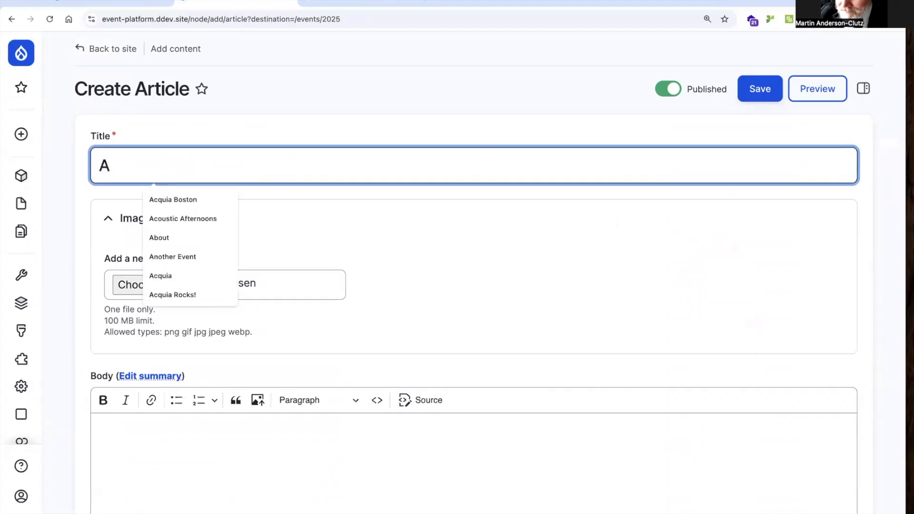
{"action": "type", "text": "ll"}
{"action": "left_click", "coordinate": [189, 216]}
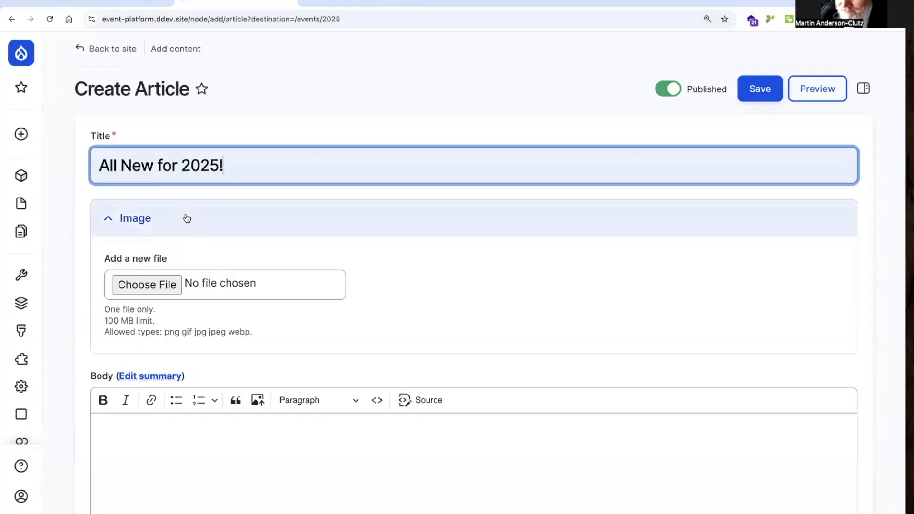
- Copy all five Lorem Ipsum paragraphs from lipsum.com into the article body and save the article
{"action": "left_click", "coordinate": [352, 2]}
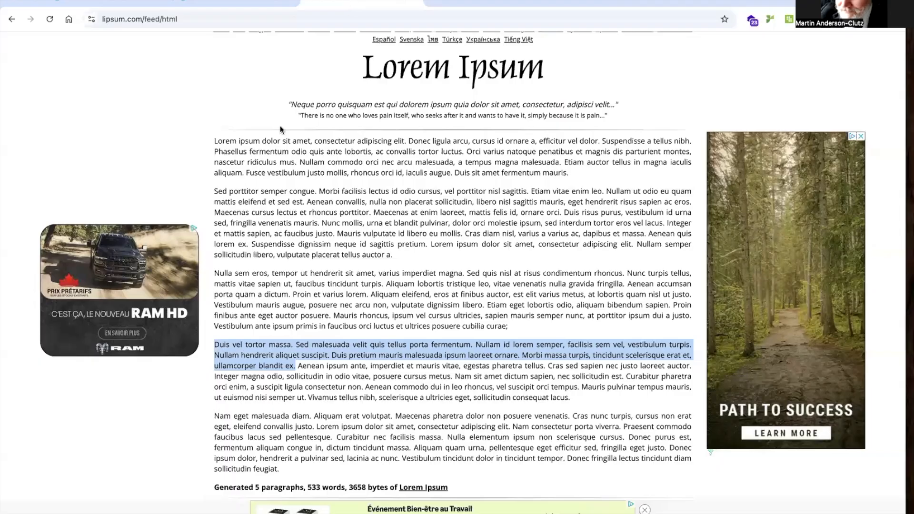
{"action": "left_click_drag", "start_coordinate": [215, 142], "coordinate": [448, 465]}
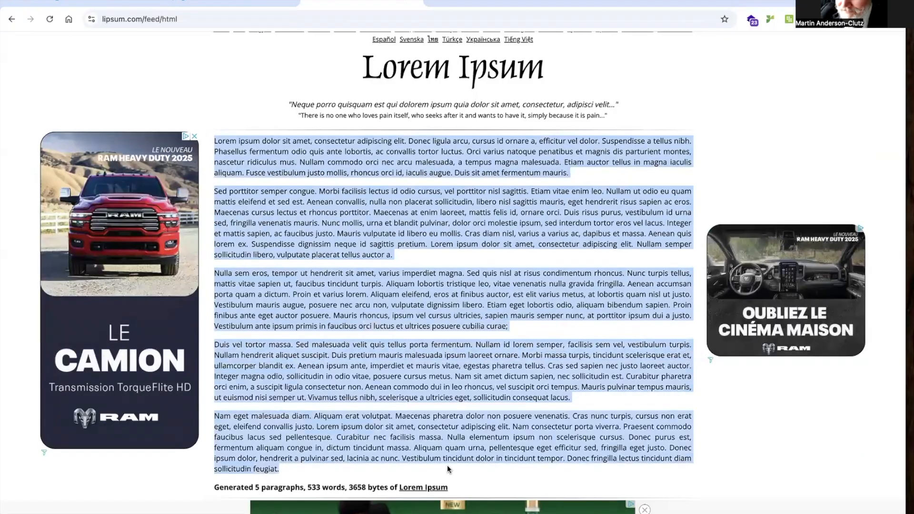
{"action": "left_click", "coordinate": [217, 3]}
{"action": "left_click", "coordinate": [220, 443]}
{"action": "key", "text": "super+v"}
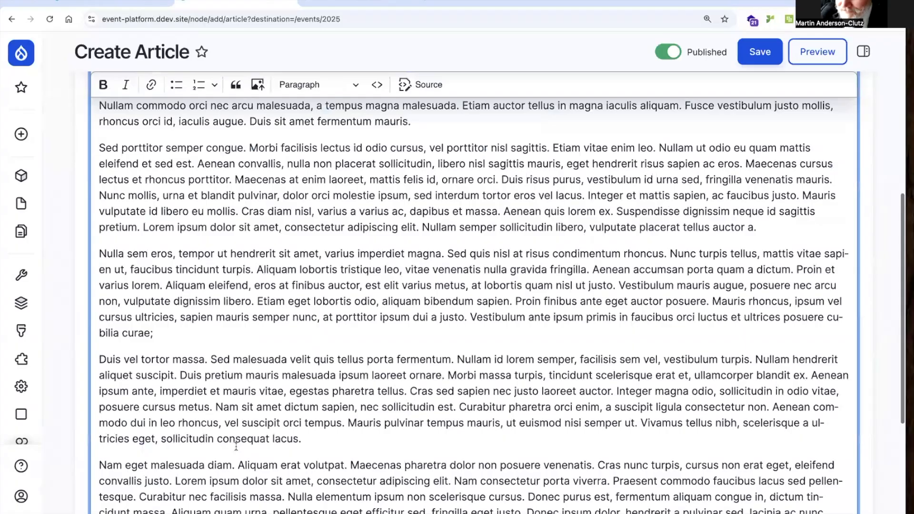
{"action": "scroll", "coordinate": [236, 446], "scroll_direction": "down", "scroll_amount": 5}
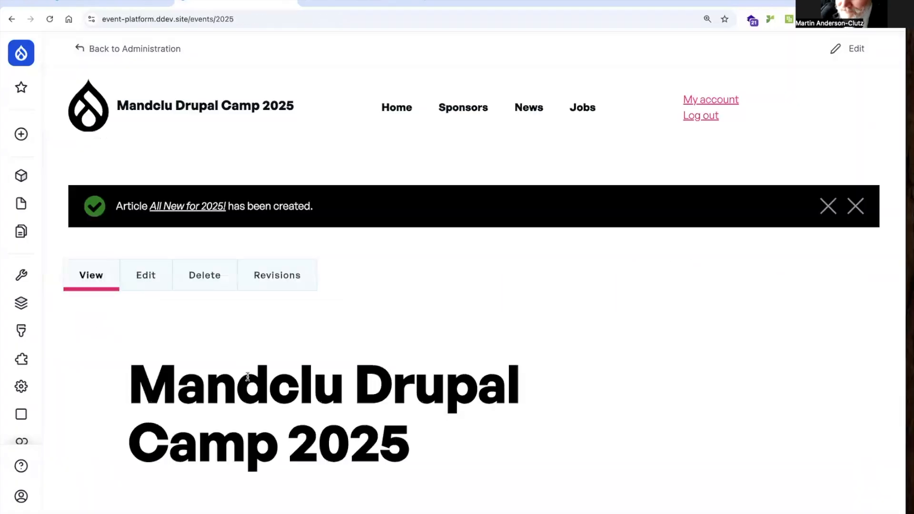
- Start a new featured speaker from the 2025 event page and enter Dries Buytaert as the name
{"action": "scroll", "coordinate": [259, 424], "scroll_direction": "down", "scroll_amount": 10}
{"action": "scroll", "coordinate": [260, 422], "scroll_direction": "down", "scroll_amount": 1}
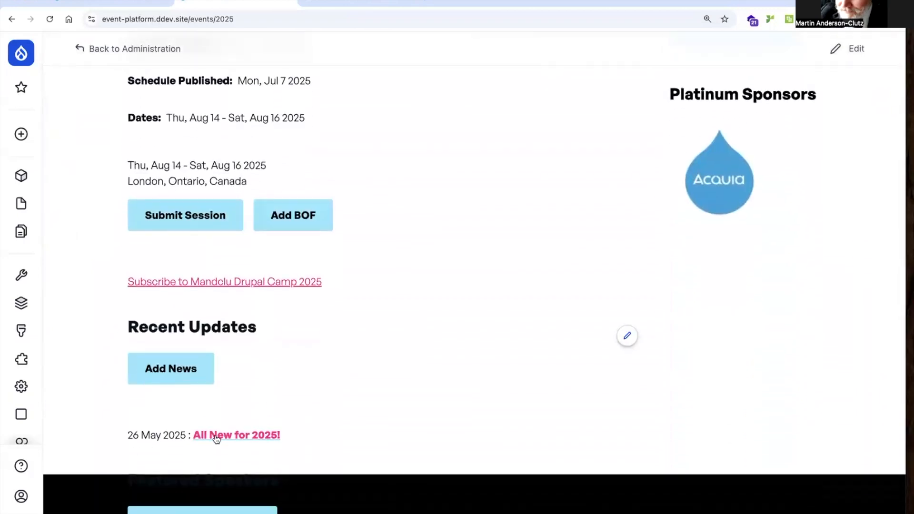
{"action": "scroll", "coordinate": [217, 439], "scroll_direction": "down", "scroll_amount": 2}
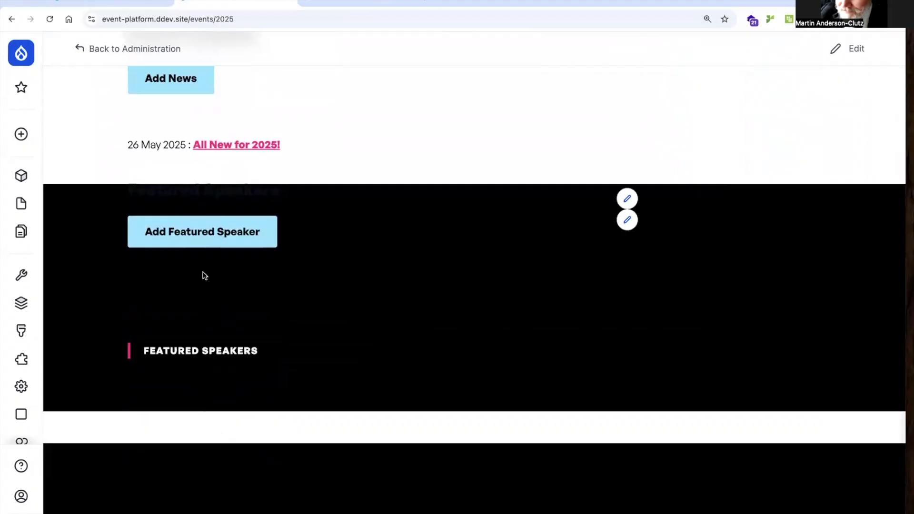
{"action": "left_click", "coordinate": [219, 232]}
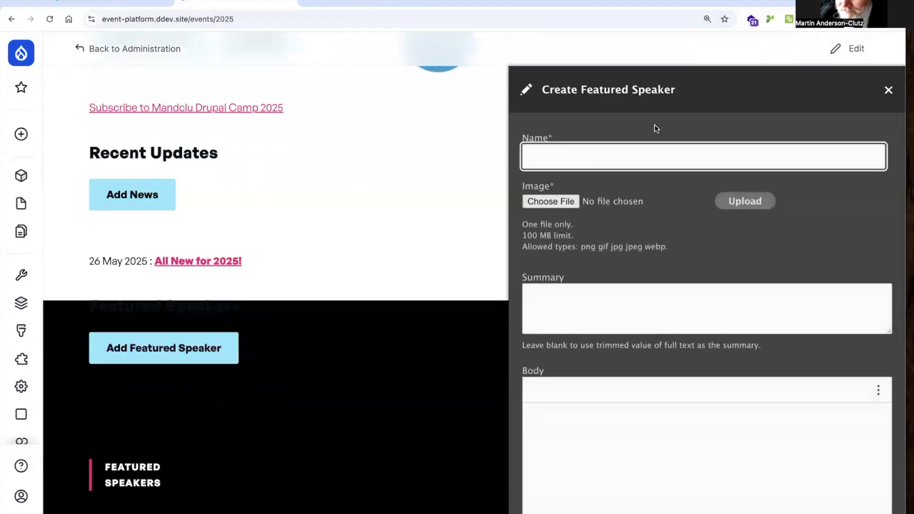
{"action": "left_click", "coordinate": [637, 150]}
{"action": "left_click", "coordinate": [610, 222]}
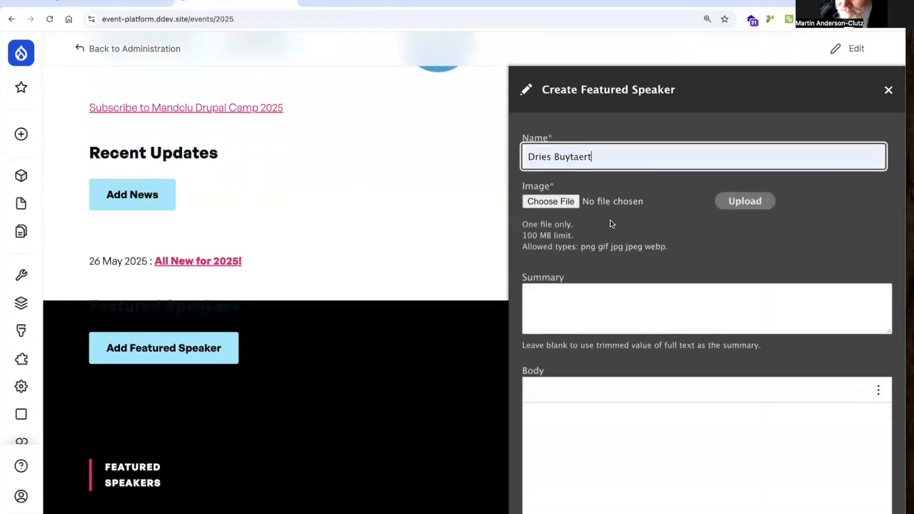
- Upload dries_0_0.jpg from Downloads as the speaker image and set its alternative text to "Dries smiling"
{"action": "left_click", "coordinate": [551, 201]}
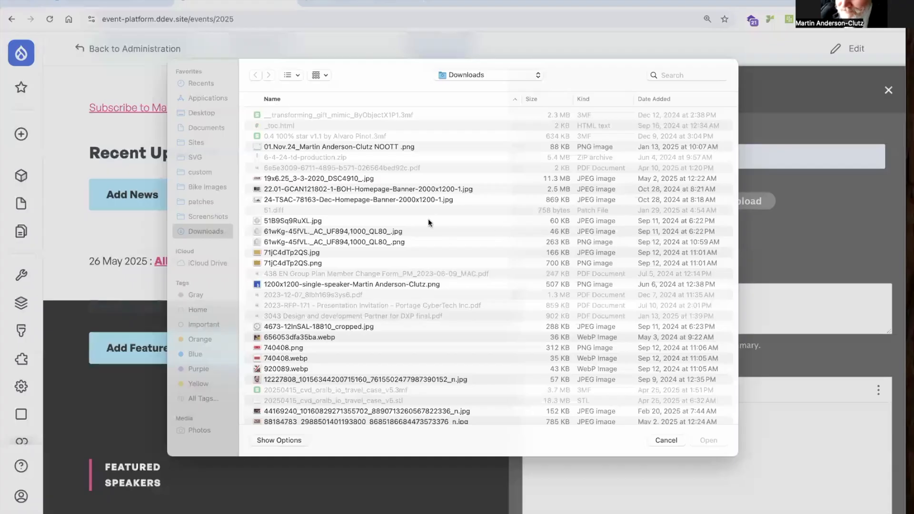
{"action": "left_click", "coordinate": [410, 241]}
{"action": "type", "text": "dri"}
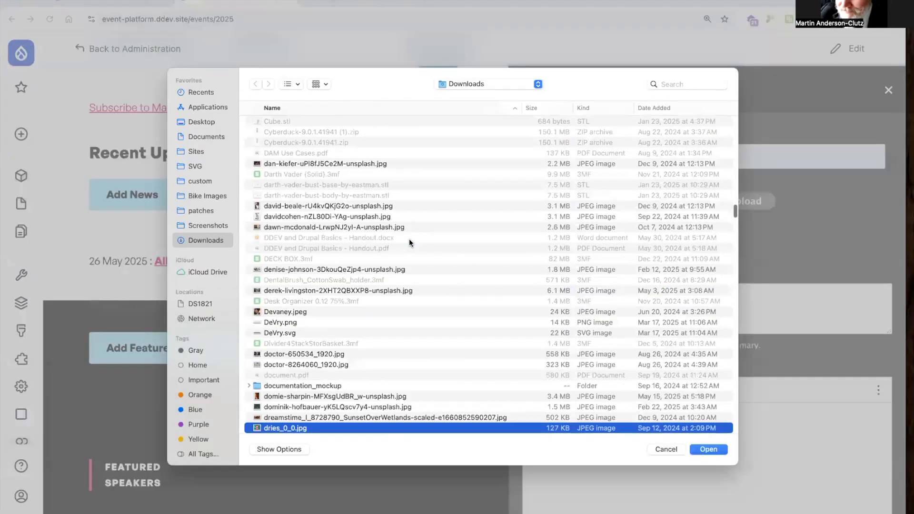
{"action": "key", "text": "Return"}
{"action": "left_click", "coordinate": [561, 289]}
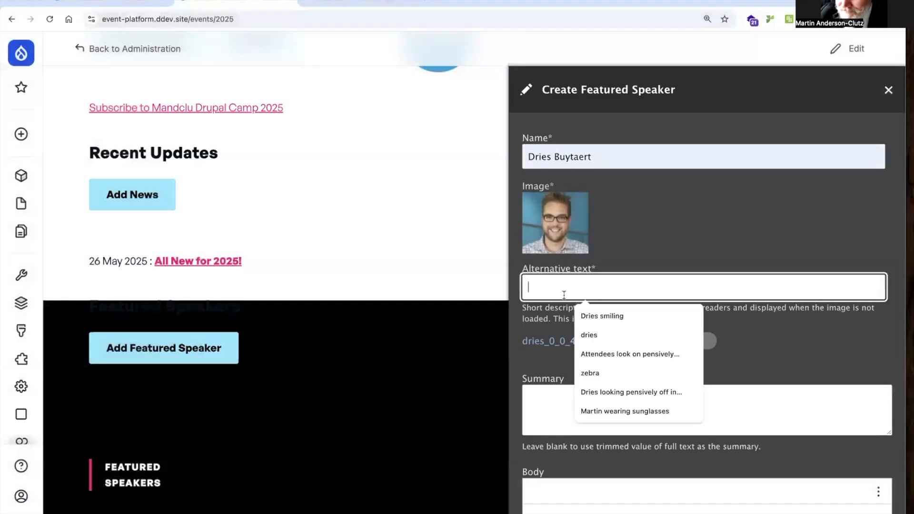
{"action": "left_click", "coordinate": [601, 322]}
- Copy the first three sentences of the "Duis vel tortor massa" paragraph from lipsum.com into the speaker's body text and save the speaker
{"action": "scroll", "coordinate": [581, 286], "scroll_direction": "down", "scroll_amount": 9}
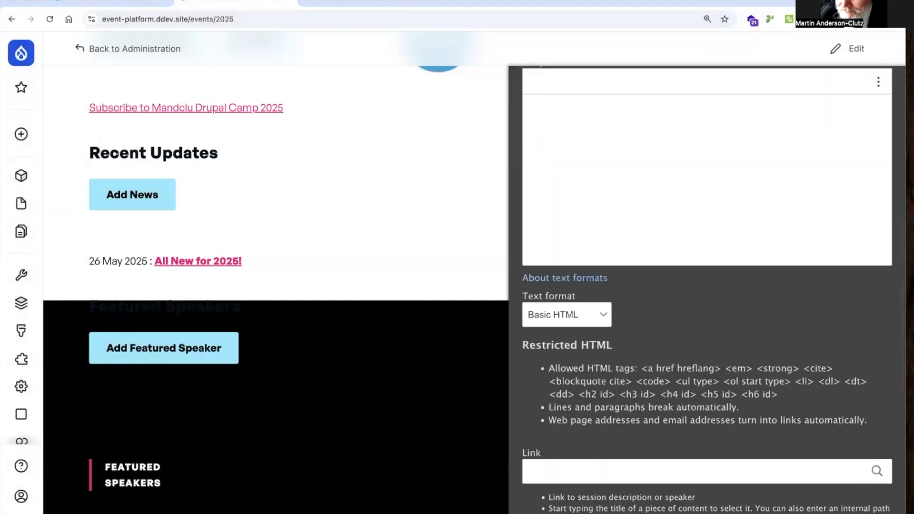
{"action": "left_click", "coordinate": [326, 2]}
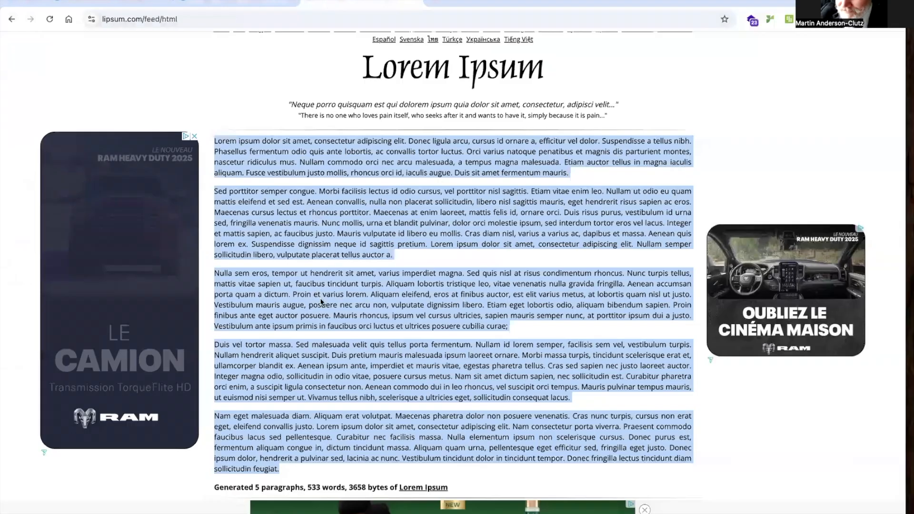
{"action": "left_click", "coordinate": [299, 305]}
{"action": "left_click_drag", "start_coordinate": [214, 344], "coordinate": [521, 353]}
{"action": "key", "text": "ctrl+c"}
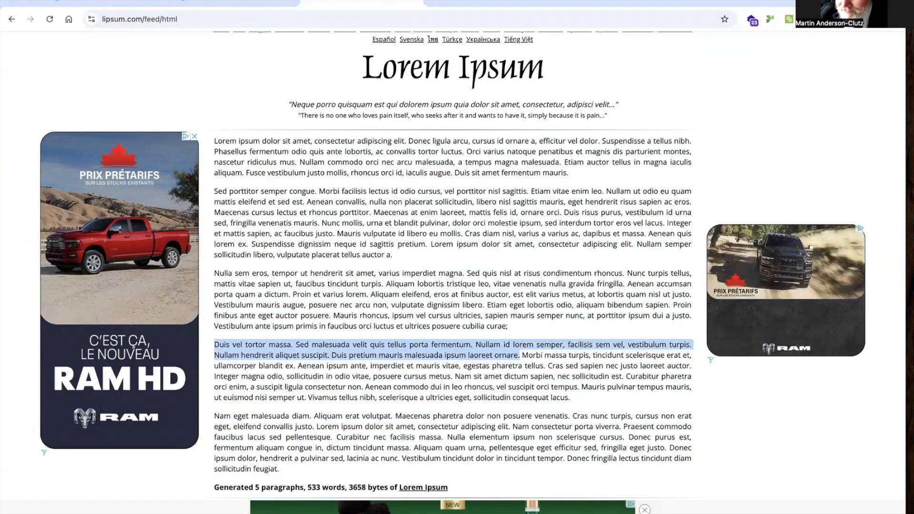
{"action": "left_click", "coordinate": [204, 2]}
{"action": "left_click", "coordinate": [633, 171]}
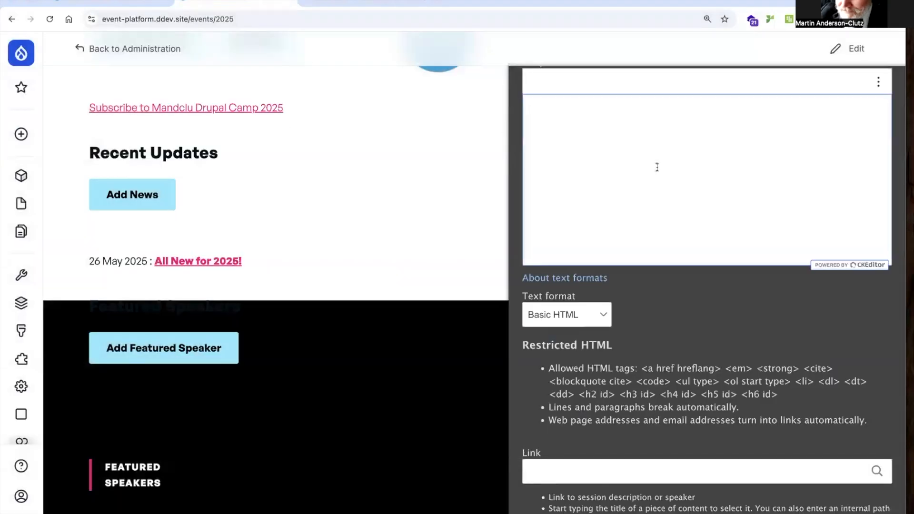
{"action": "key", "text": "ctrl+v"}
{"action": "scroll", "coordinate": [653, 403], "scroll_direction": "down", "scroll_amount": 10}
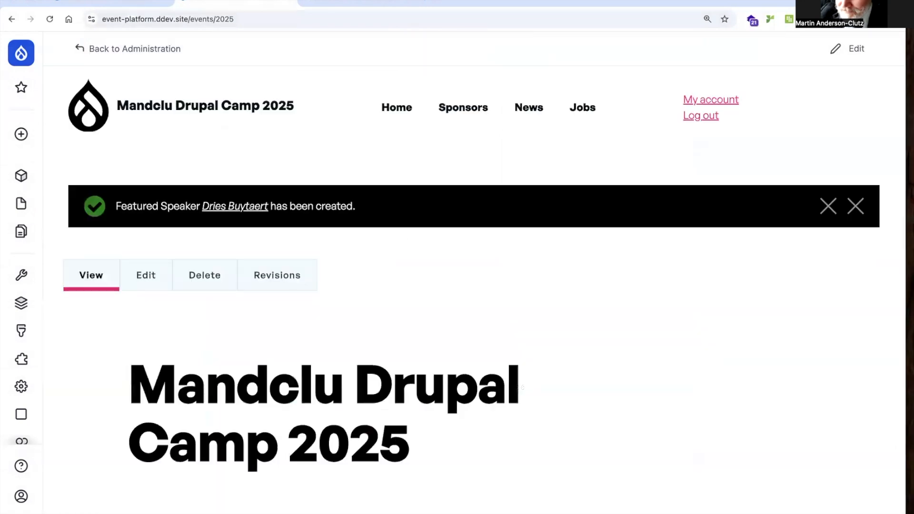
- Edit the 2025 event, set its Sessions Open date to 05/19/2025 and save it
{"action": "scroll", "coordinate": [479, 426], "scroll_direction": "down", "scroll_amount": 9}
{"action": "scroll", "coordinate": [479, 425], "scroll_direction": "down", "scroll_amount": 10}
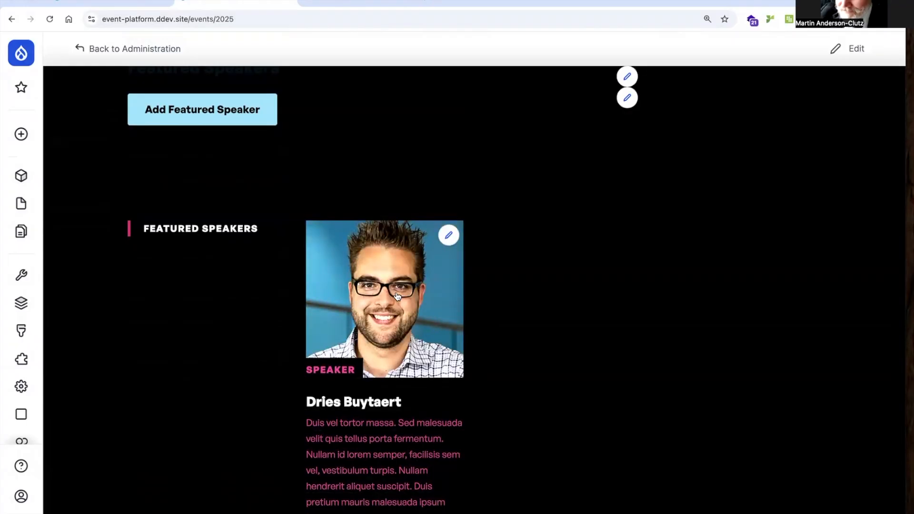
{"action": "scroll", "coordinate": [397, 297], "scroll_direction": "up", "scroll_amount": 20}
{"action": "scroll", "coordinate": [396, 293], "scroll_direction": "up", "scroll_amount": 2}
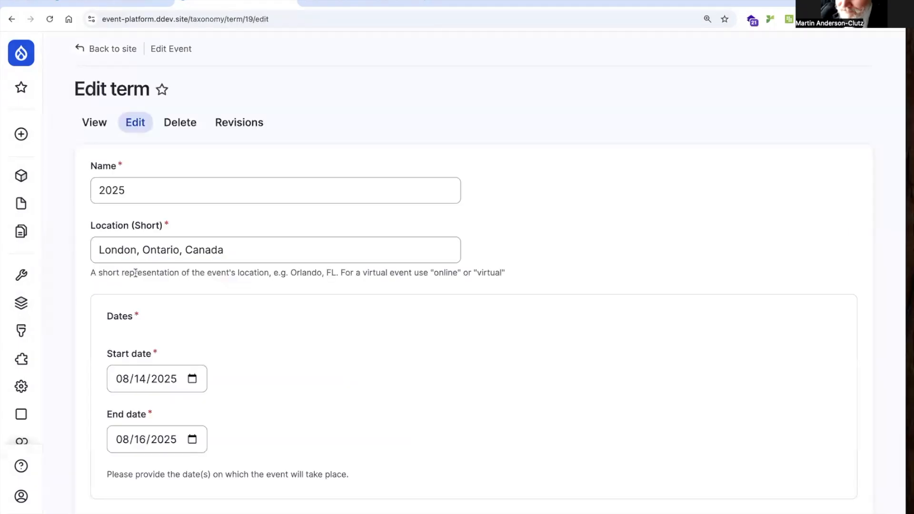
{"action": "scroll", "coordinate": [169, 306], "scroll_direction": "down", "scroll_amount": 3}
{"action": "scroll", "coordinate": [169, 307], "scroll_direction": "down", "scroll_amount": 2}
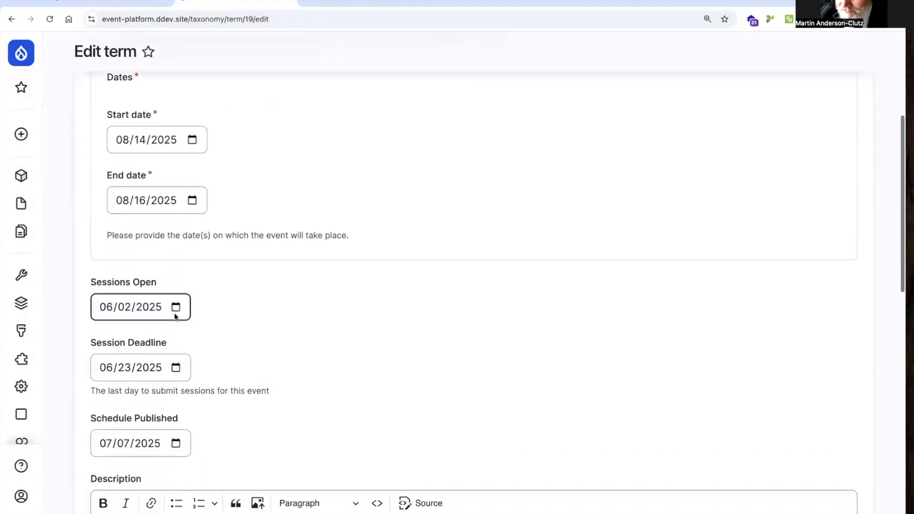
{"action": "left_click", "coordinate": [176, 307]}
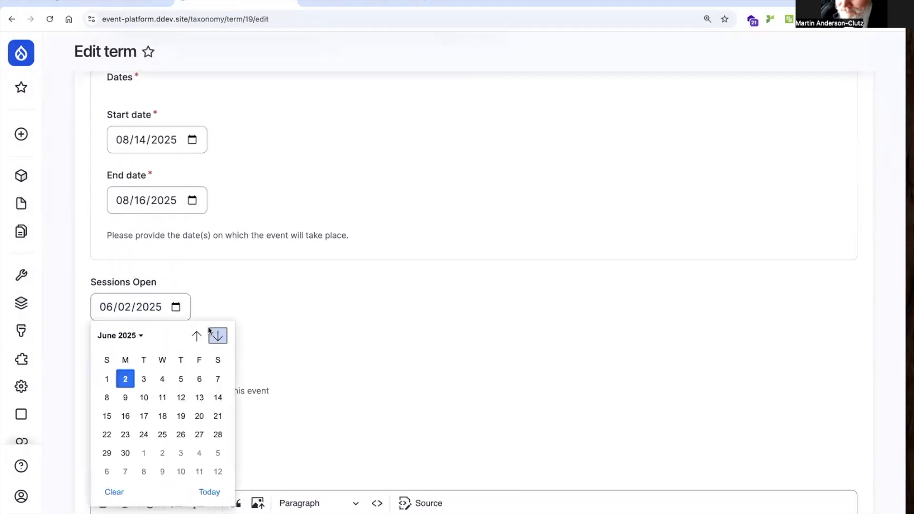
{"action": "left_click", "coordinate": [197, 336]}
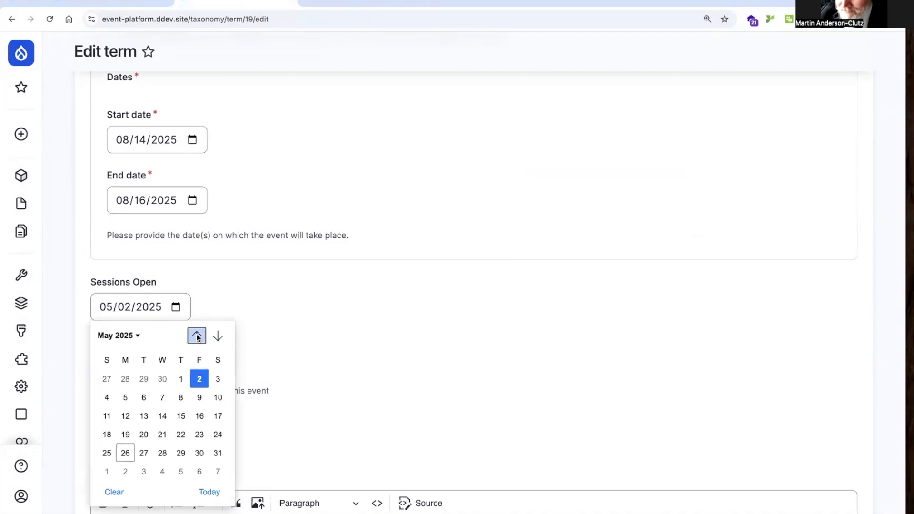
{"action": "left_click", "coordinate": [125, 435]}
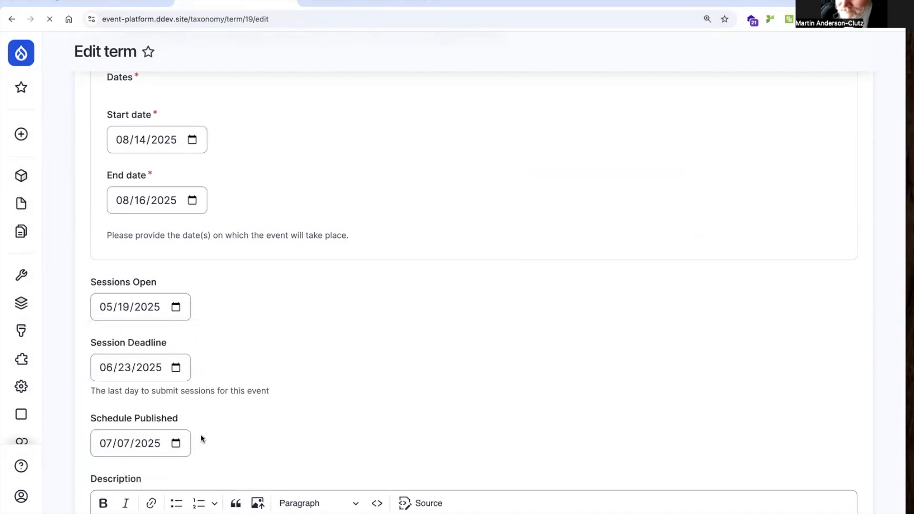
- Run cron on the Drupal site from the event page
{"action": "scroll", "coordinate": [195, 422], "scroll_direction": "down", "scroll_amount": 1}
{"action": "scroll", "coordinate": [195, 422], "scroll_direction": "up", "scroll_amount": 1}
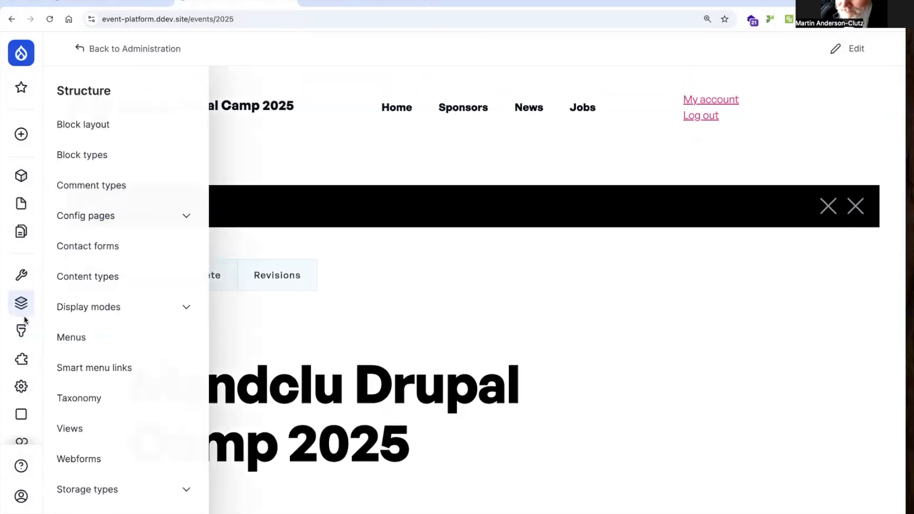
{"action": "mouse_move", "coordinate": [22, 275]}
{"action": "left_click", "coordinate": [87, 196]}
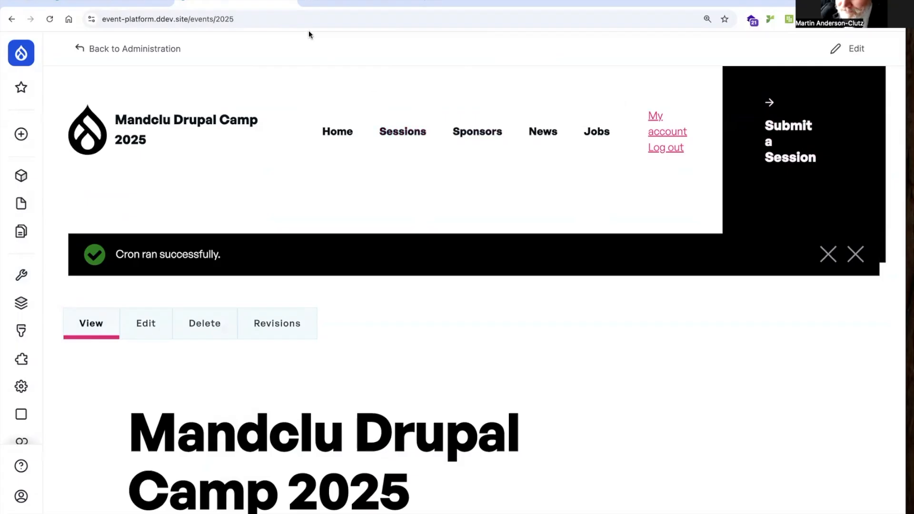
- Open the 2025 event page's address in an incognito window and go through session submission to the new account form
{"action": "left_click", "coordinate": [308, 16]}
{"action": "key", "text": "ctrl+c"}
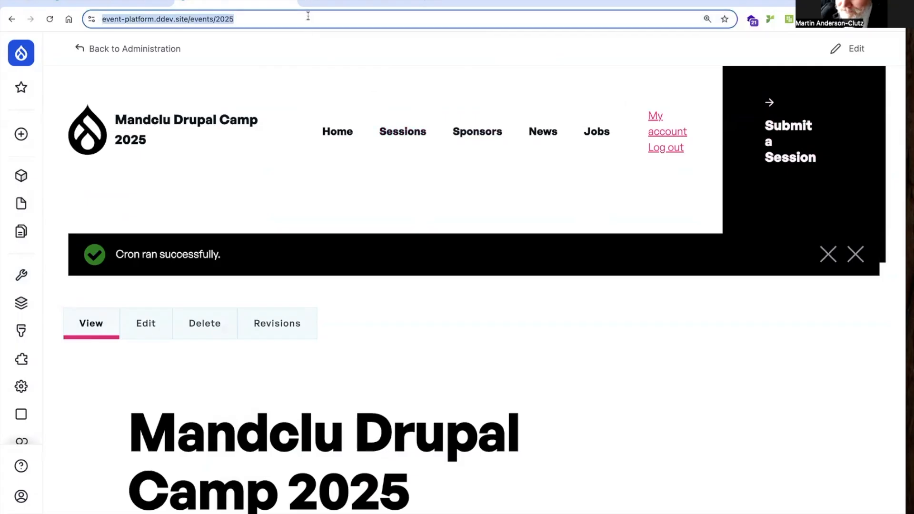
{"action": "key", "text": "ctrl+shift+n"}
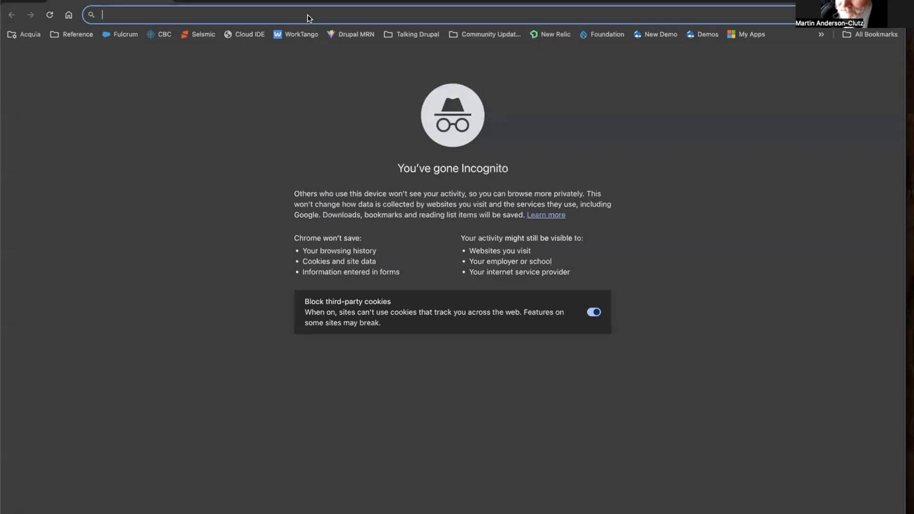
{"action": "key", "text": "ctrl+v"}
{"action": "key", "text": "Return"}
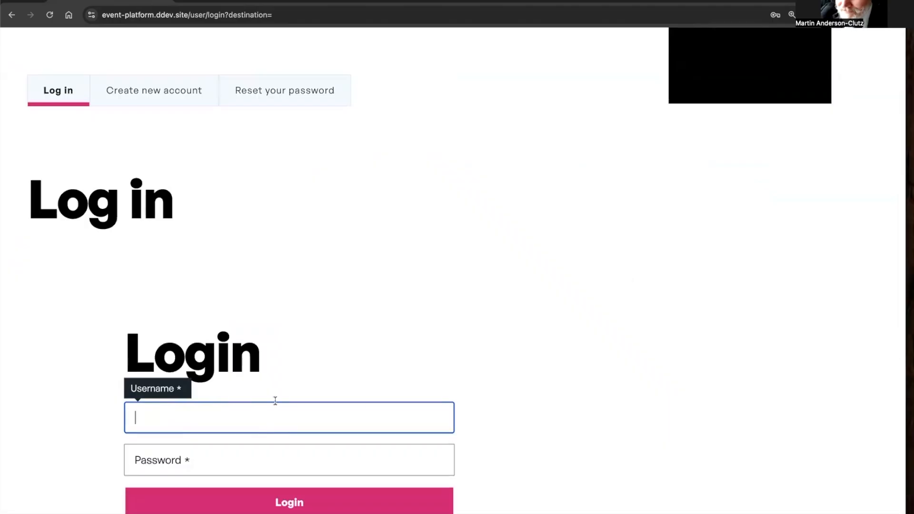
{"action": "left_click", "coordinate": [158, 93]}
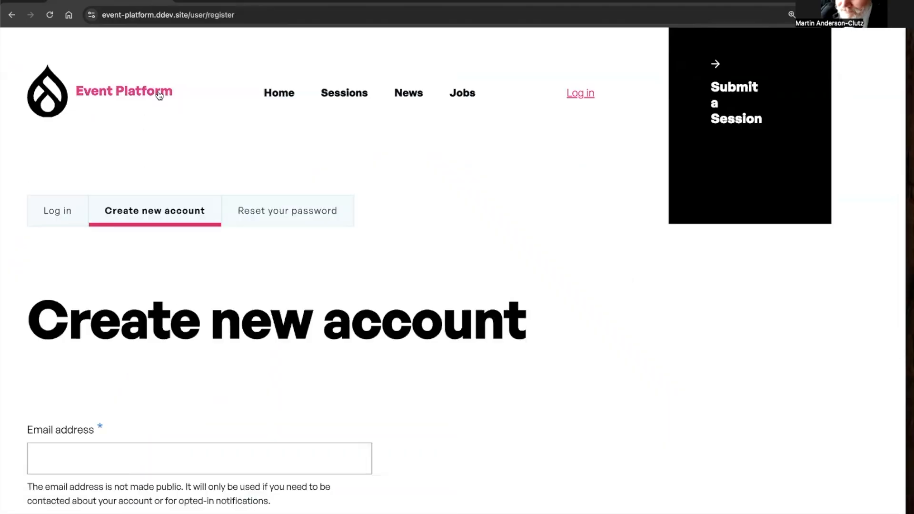
- Fill in the new account's e-mail address, username and display name, and submit the registration
{"action": "left_click", "coordinate": [90, 454]}
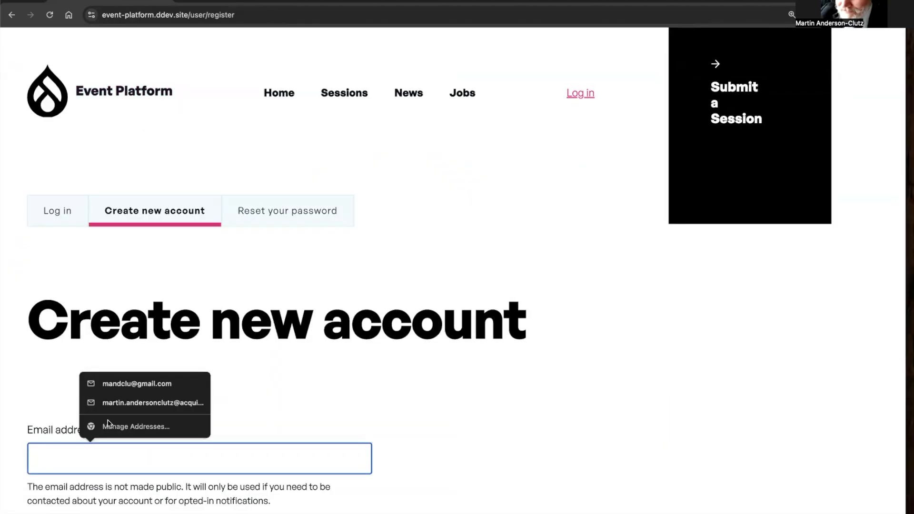
{"action": "left_click", "coordinate": [138, 389]}
{"action": "scroll", "coordinate": [138, 389], "scroll_direction": "down", "scroll_amount": 6}
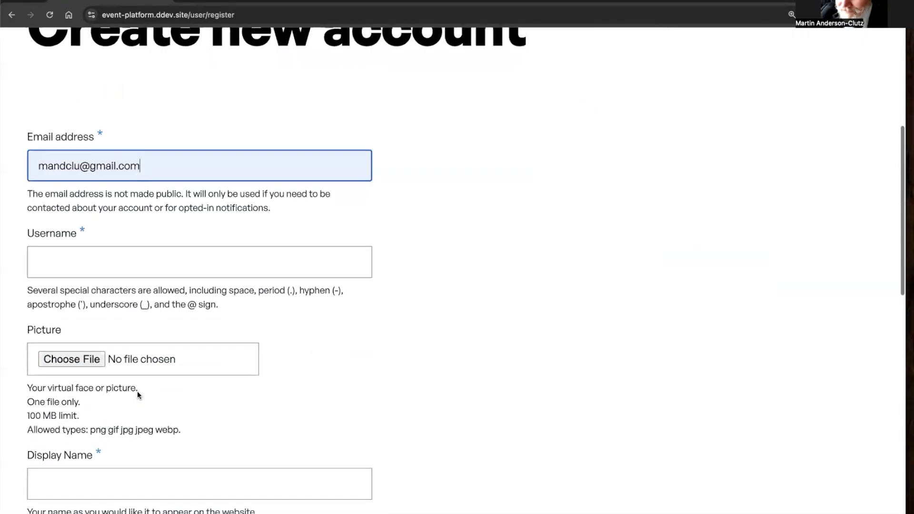
{"action": "left_click", "coordinate": [146, 251]}
{"action": "type", "text": "mandclu"}
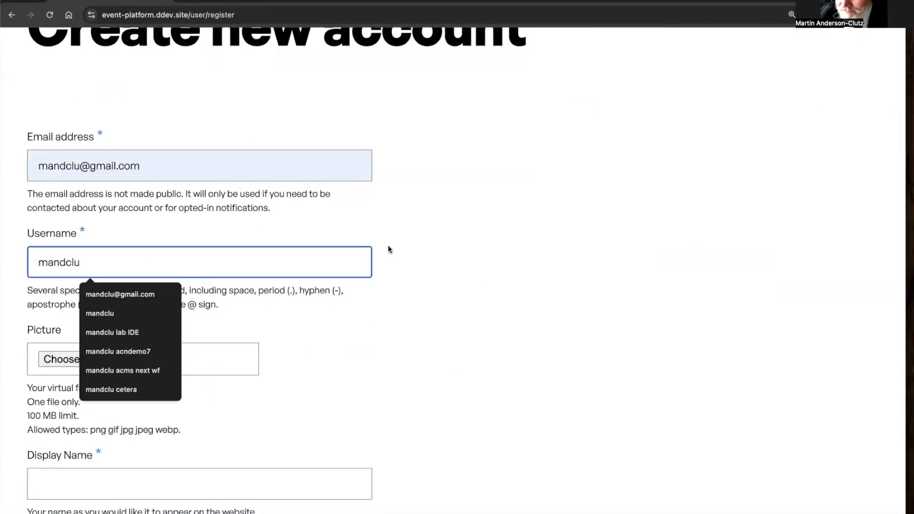
{"action": "left_click", "coordinate": [300, 484]}
{"action": "type", "text": "mandclu"}
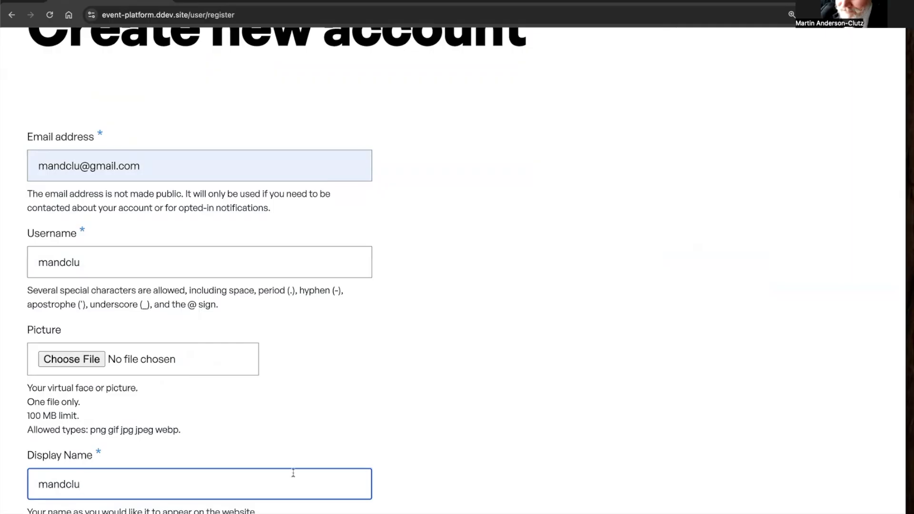
{"action": "scroll", "coordinate": [294, 473], "scroll_direction": "down", "scroll_amount": 6}
{"action": "scroll", "coordinate": [233, 244], "scroll_direction": "down", "scroll_amount": 3}
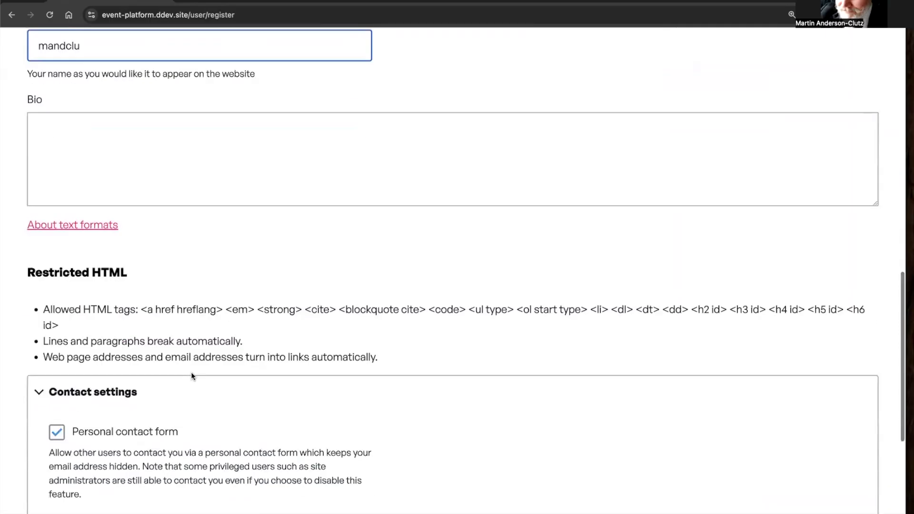
{"action": "scroll", "coordinate": [192, 376], "scroll_direction": "down", "scroll_amount": 6}
{"action": "left_click", "coordinate": [139, 252]}
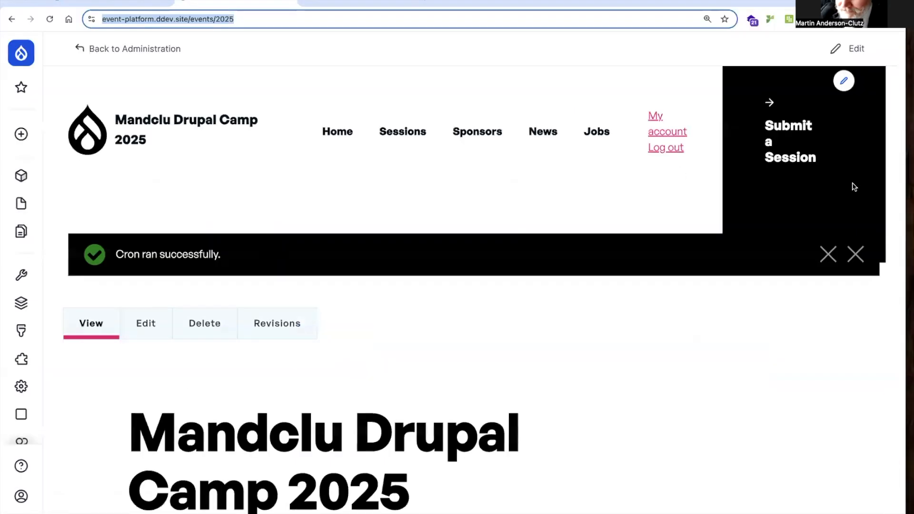
- Switch to Mailpit, open the account details message and copy its one-time login link
{"action": "key", "text": "super+Tab"}
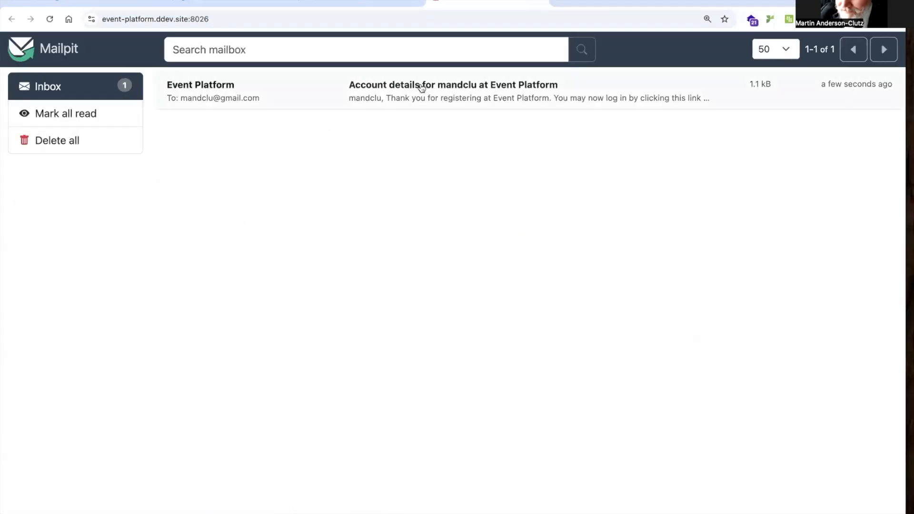
{"action": "left_click", "coordinate": [420, 87]}
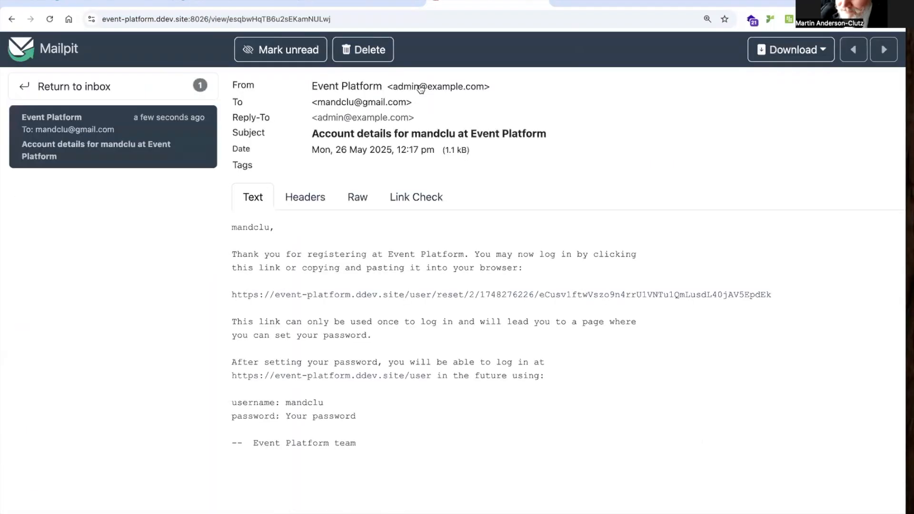
{"action": "right_click", "coordinate": [310, 299]}
{"action": "left_click", "coordinate": [320, 365]}
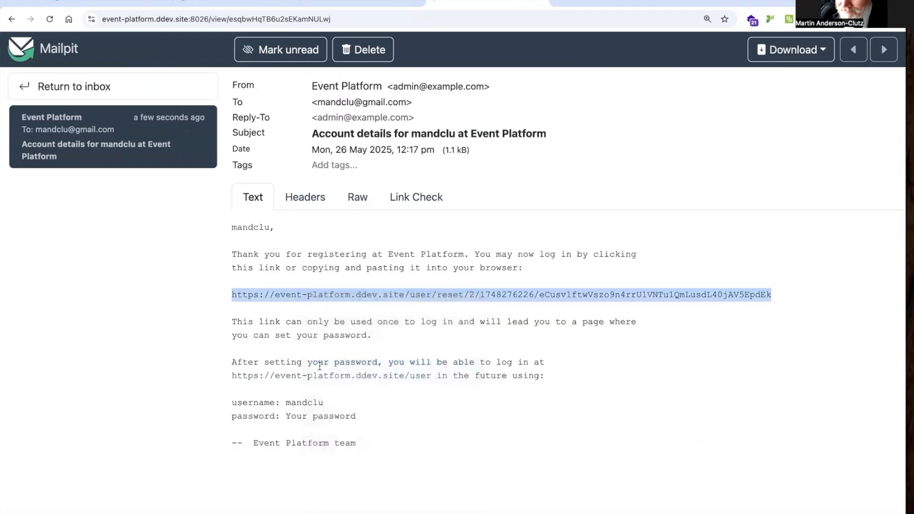
{"action": "left_click", "coordinate": [284, 367]}
- Paste the one-time login link into the incognito window and log in to the new account
{"action": "key", "text": "super+shift+n"}
{"action": "key", "text": "super+v"}
{"action": "key", "text": "Return"}
{"action": "left_click", "coordinate": [60, 464]}
- Enter and confirm the new account's password, and save the profile
{"action": "scroll", "coordinate": [176, 405], "scroll_direction": "down", "scroll_amount": 4}
{"action": "scroll", "coordinate": [176, 406], "scroll_direction": "down", "scroll_amount": 4}
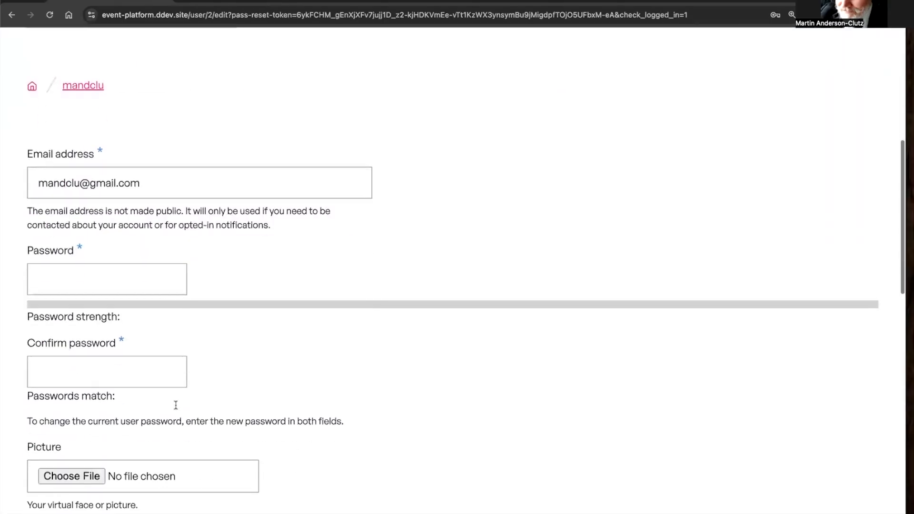
{"action": "left_click", "coordinate": [133, 193]}
{"action": "type", "text": "•••••••••••••"}
{"action": "key", "text": "Tab"}
{"action": "type", "text": "•••••••••••••"}
{"action": "scroll", "coordinate": [192, 204], "scroll_direction": "down", "scroll_amount": 14}
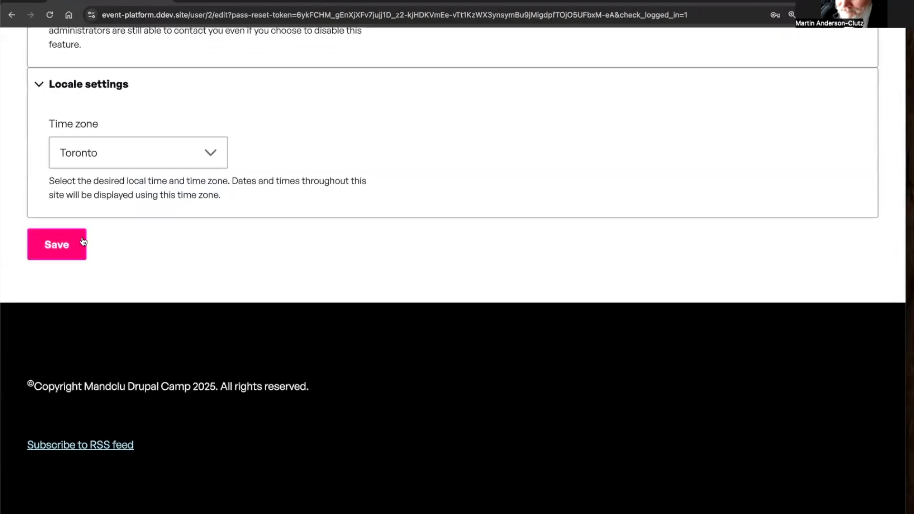
{"action": "left_click", "coordinate": [73, 244]}
- Start a new session submission and title it "My Awesome Session"
{"action": "left_click", "coordinate": [733, 99]}
{"action": "scroll", "coordinate": [380, 327], "scroll_direction": "down", "scroll_amount": 3}
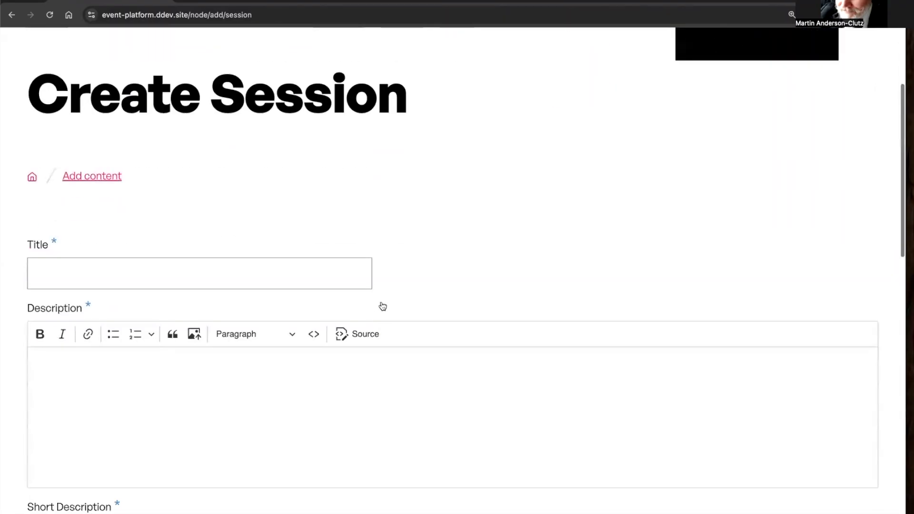
{"action": "left_click", "coordinate": [303, 270]}
{"action": "type", "text": "My"}
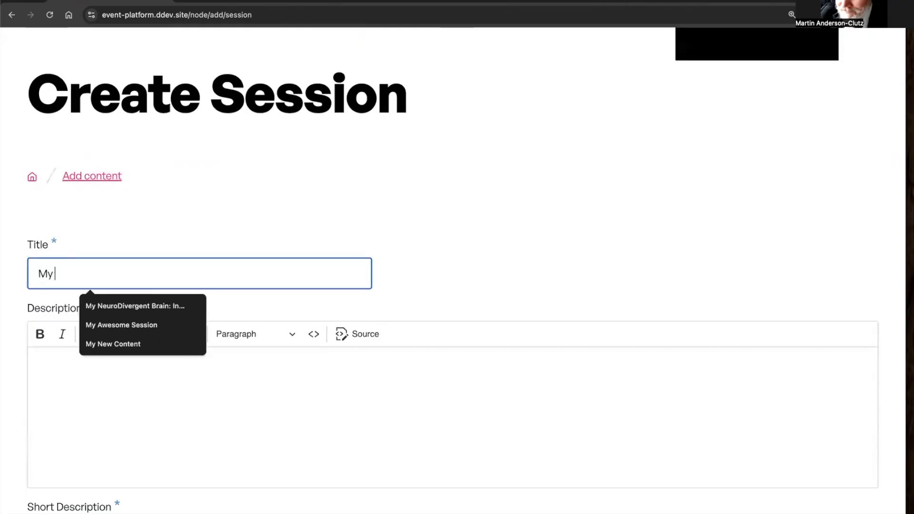
{"action": "key", "text": "Down"}
{"action": "key", "text": "Down"}
{"action": "key", "text": "Return"}
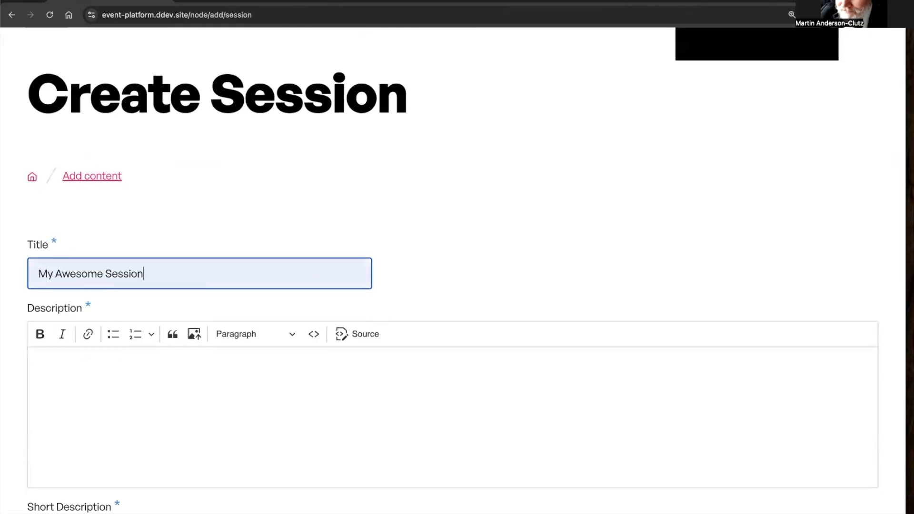
- Enter "Yada yada yada" as the session's description and "Yada yada" as its short description
{"action": "left_click", "coordinate": [275, 360]}
{"action": "type", "text": "Yada yada yada"}
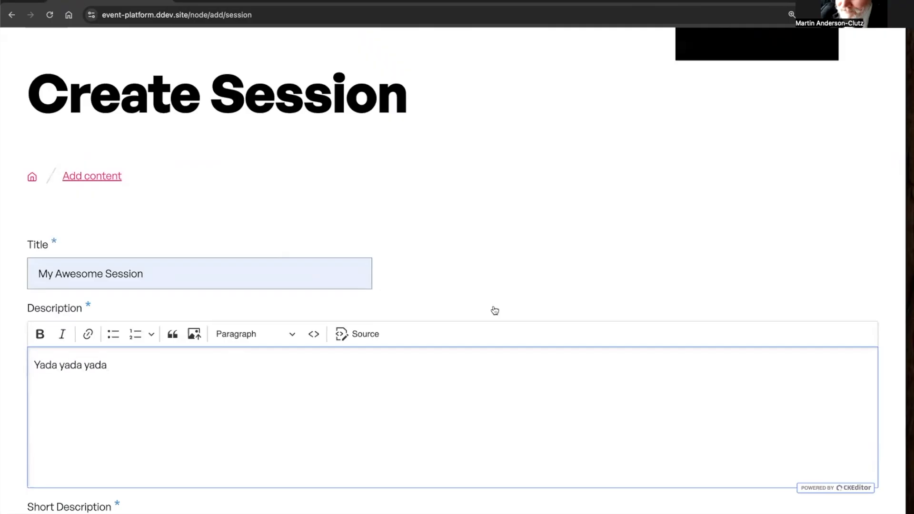
{"action": "scroll", "coordinate": [494, 310], "scroll_direction": "down", "scroll_amount": 6}
{"action": "left_click", "coordinate": [483, 271]}
{"action": "type", "text": "Yada yada"}
- Set the session's audience to Beginner and its category to Project Management & Consulting, and save the session
{"action": "scroll", "coordinate": [226, 189], "scroll_direction": "down", "scroll_amount": 5}
{"action": "left_click", "coordinate": [99, 236]}
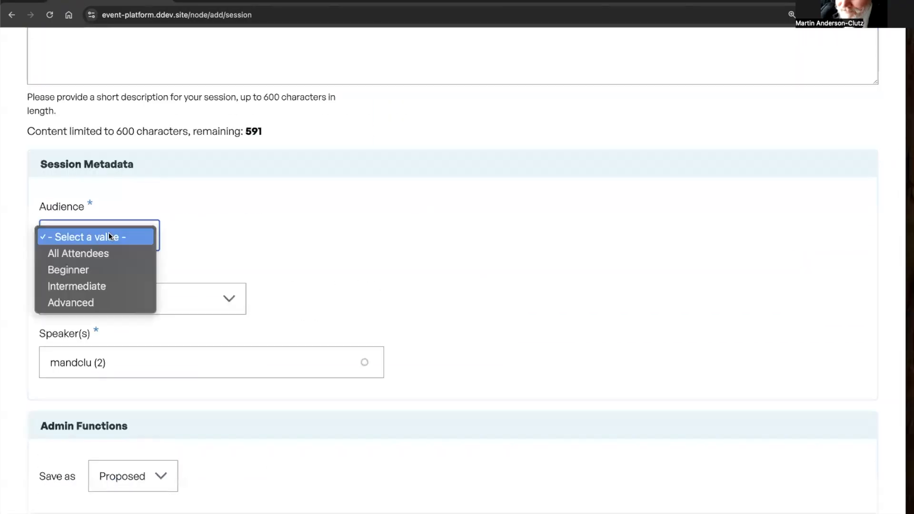
{"action": "left_click", "coordinate": [95, 265]}
{"action": "left_click", "coordinate": [120, 305]}
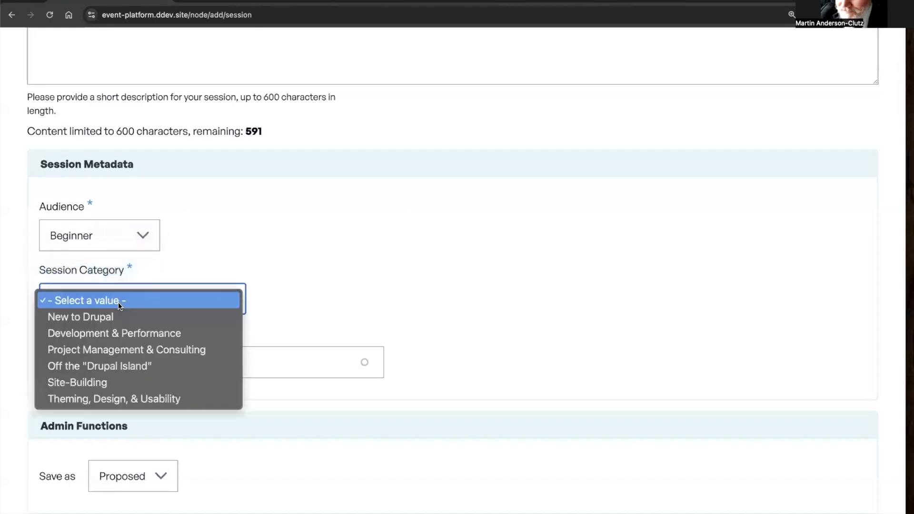
{"action": "left_click", "coordinate": [115, 352]}
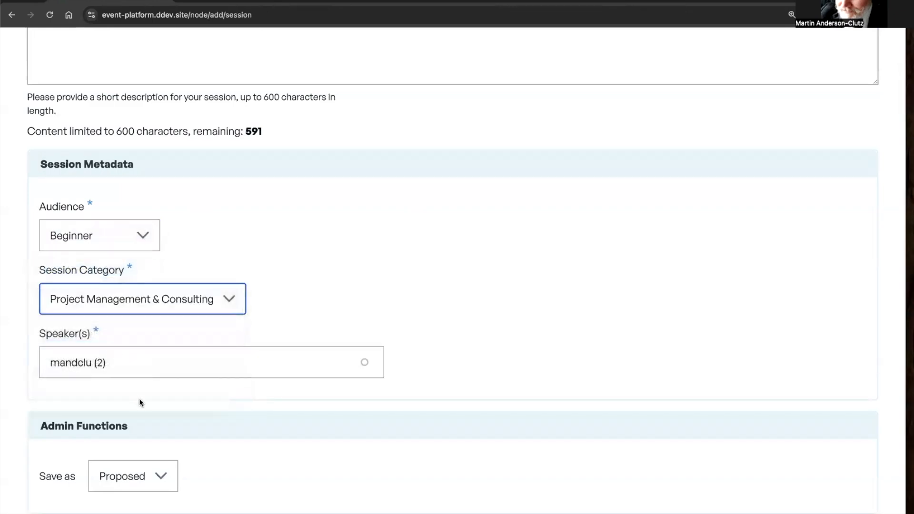
{"action": "scroll", "coordinate": [139, 403], "scroll_direction": "down", "scroll_amount": 2}
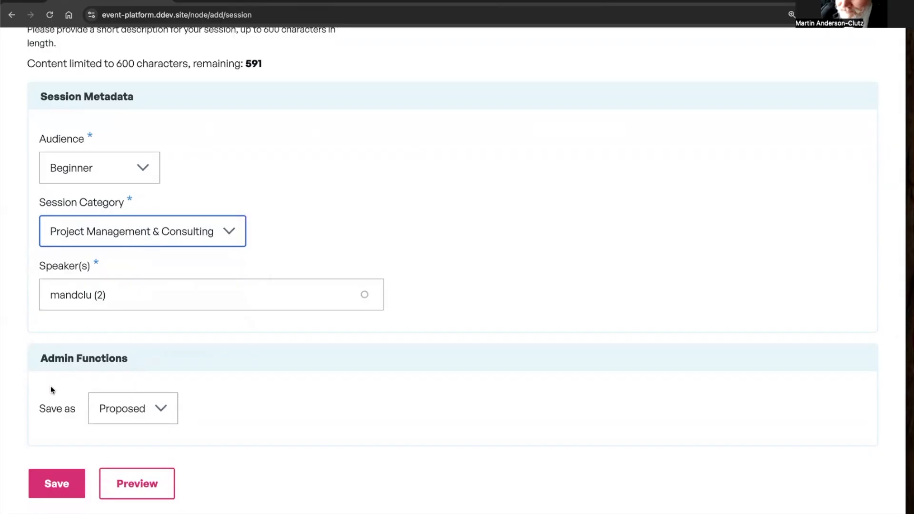
{"action": "left_click", "coordinate": [50, 494]}
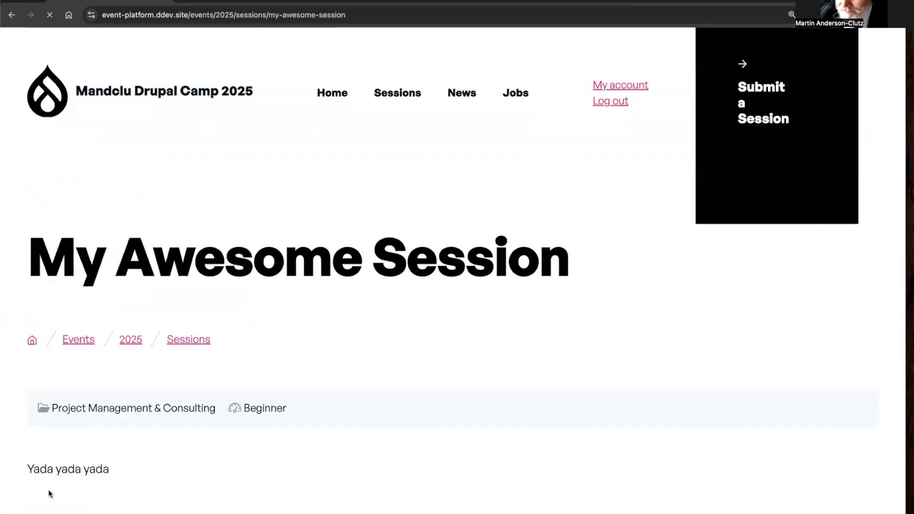
{"action": "scroll", "coordinate": [219, 430], "scroll_direction": "down", "scroll_amount": 4}
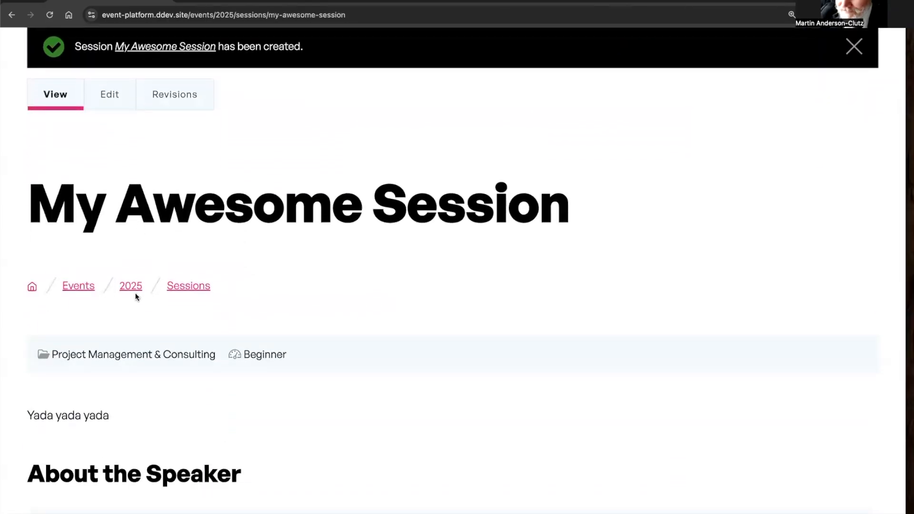
{"action": "scroll", "coordinate": [157, 322], "scroll_direction": "down", "scroll_amount": 2}
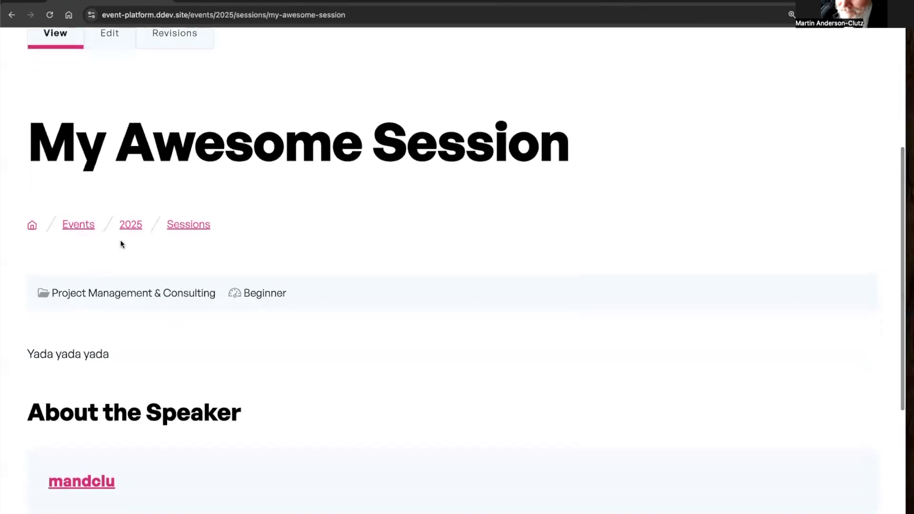
{"action": "scroll", "coordinate": [137, 276], "scroll_direction": "down", "scroll_amount": 2}
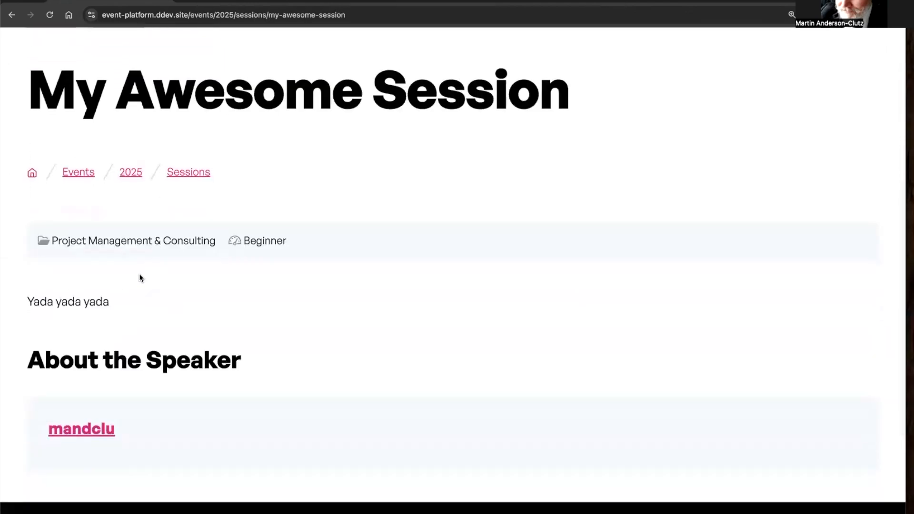
- Return to the administrator's event site and review the submitted sessions on the Manage Sessions page
{"action": "scroll", "coordinate": [194, 322], "scroll_direction": "up", "scroll_amount": 5}
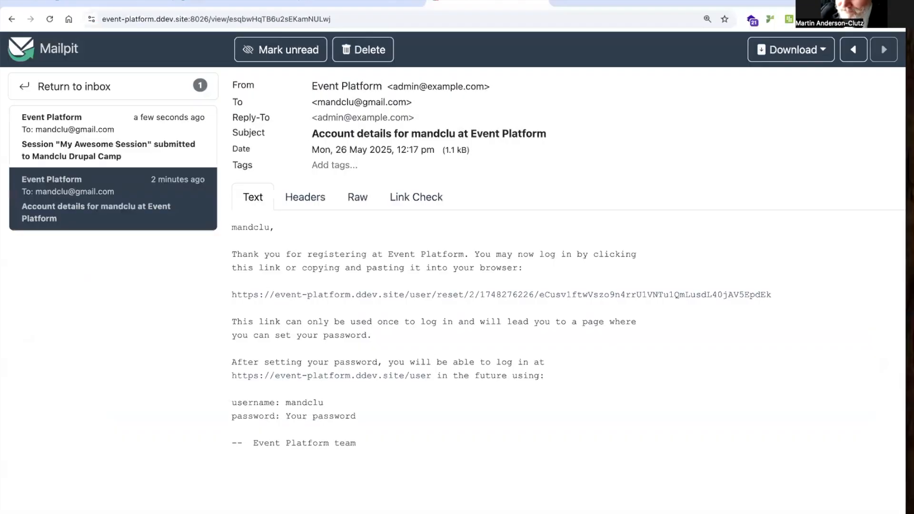
{"action": "left_click", "coordinate": [203, 2]}
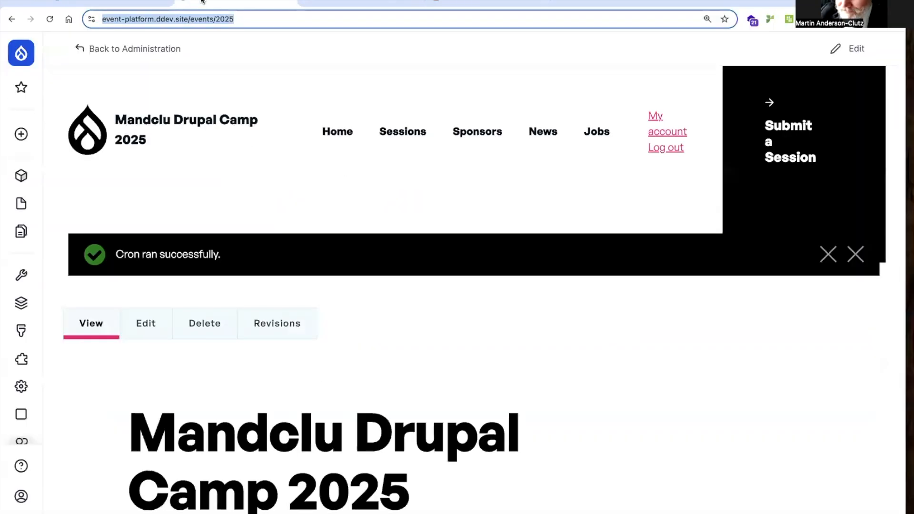
{"action": "left_click", "coordinate": [94, 397]}
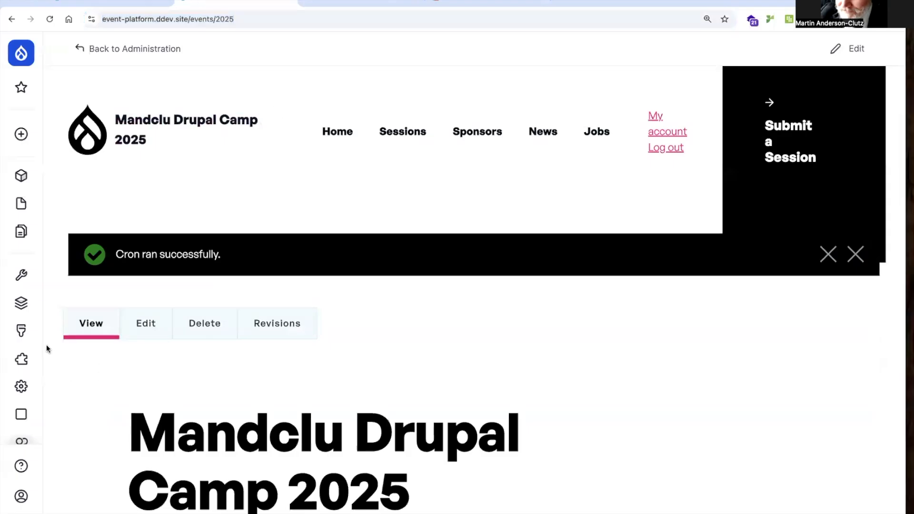
{"action": "mouse_move", "coordinate": [39, 409]}
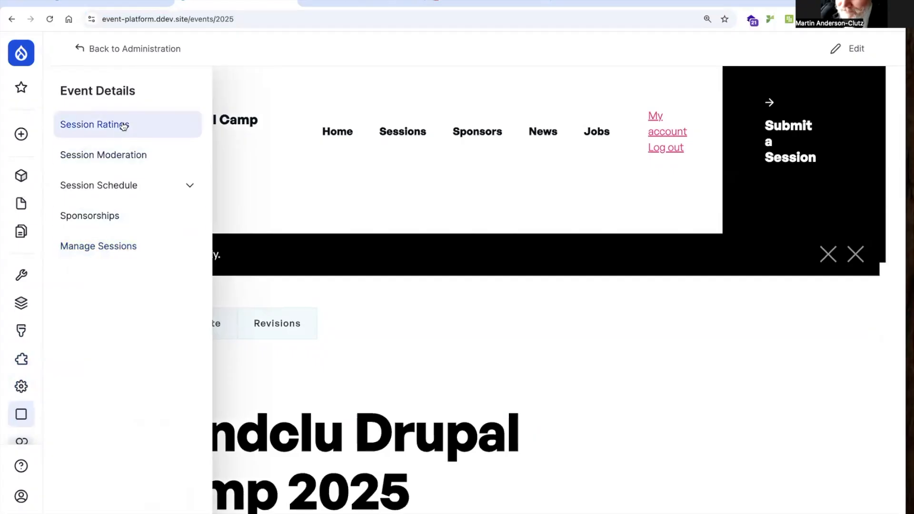
{"action": "left_click", "coordinate": [98, 254]}
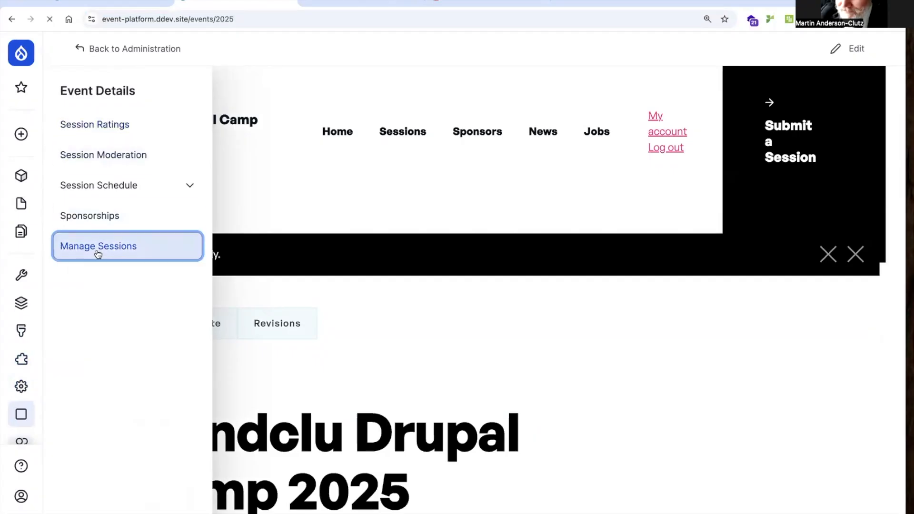
{"action": "scroll", "coordinate": [162, 307], "scroll_direction": "down", "scroll_amount": 9}
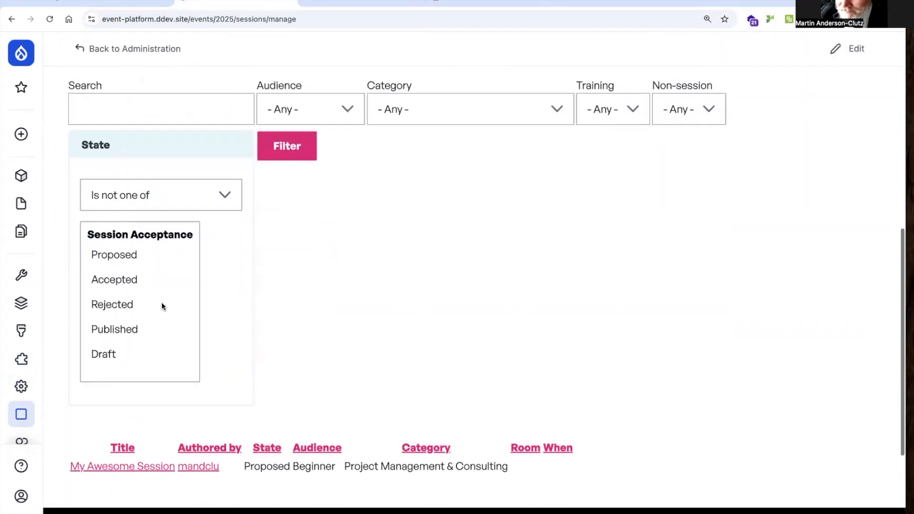
{"action": "scroll", "coordinate": [162, 302], "scroll_direction": "down", "scroll_amount": 2}
{"action": "scroll", "coordinate": [167, 387], "scroll_direction": "up", "scroll_amount": 6}
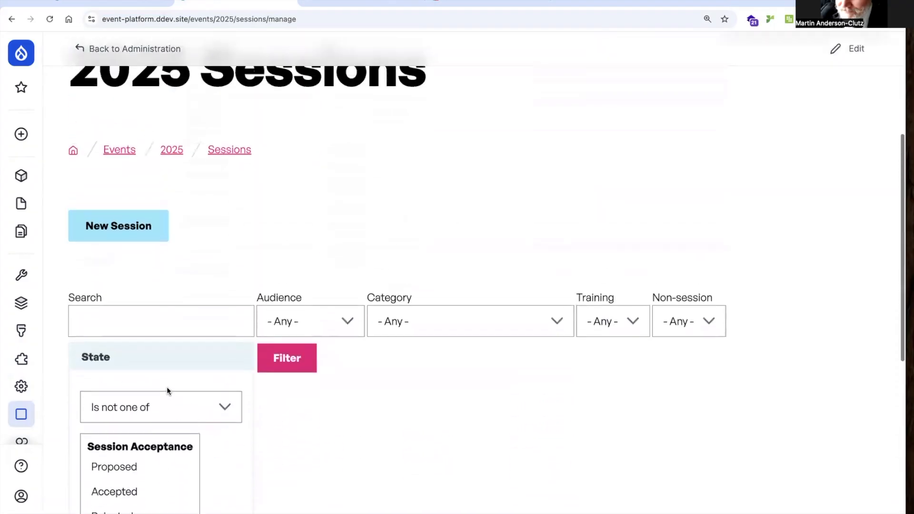
{"action": "scroll", "coordinate": [167, 387], "scroll_direction": "up", "scroll_amount": 4}
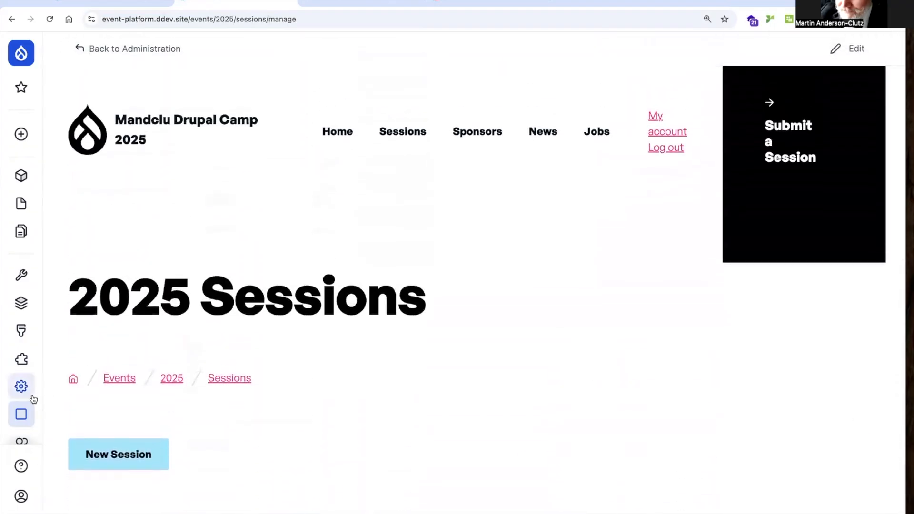
- Open "My Awesome Session" from the ratings list of proposed sessions
{"action": "mouse_move", "coordinate": [26, 410]}
{"action": "left_click", "coordinate": [118, 125]}
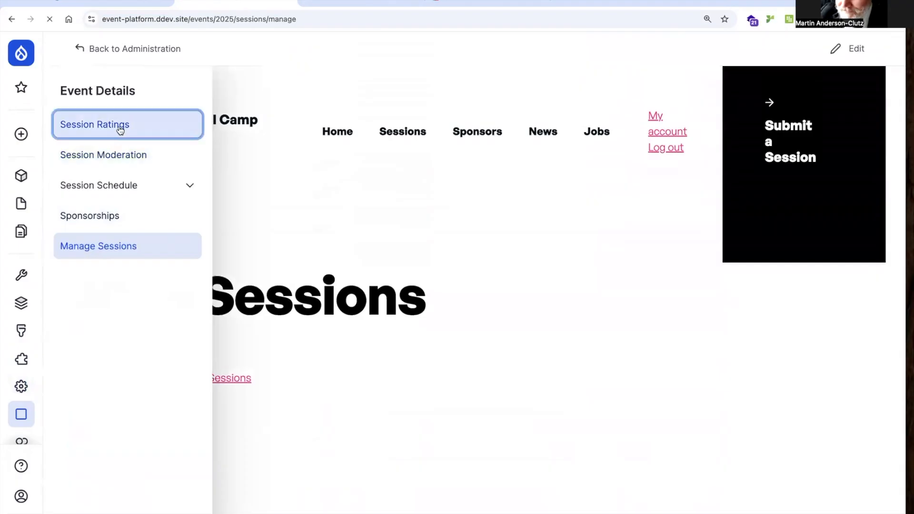
{"action": "scroll", "coordinate": [217, 253], "scroll_direction": "down", "scroll_amount": 3}
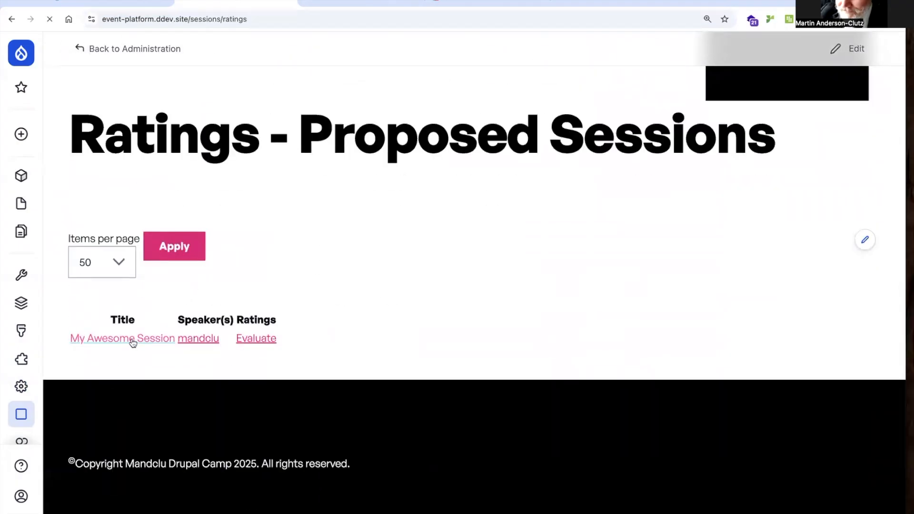
{"action": "scroll", "coordinate": [186, 362], "scroll_direction": "down", "scroll_amount": 5}
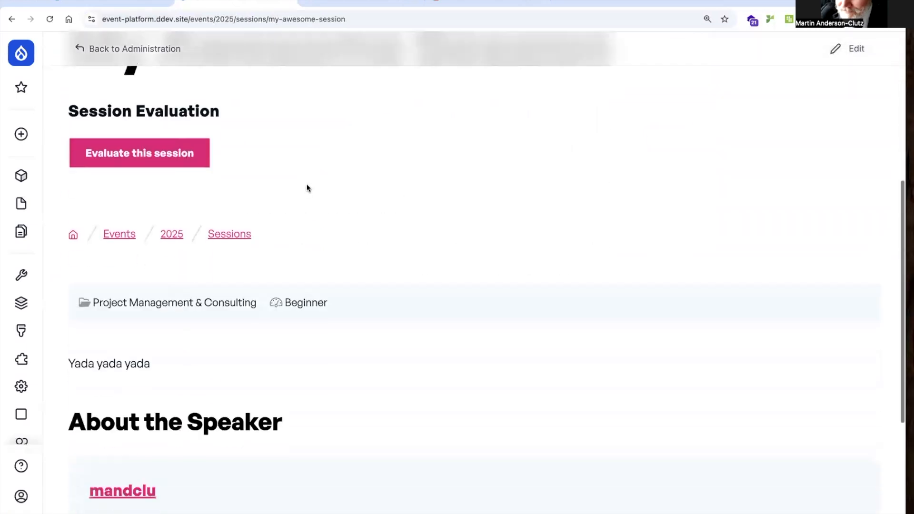
- Start an evaluation of the session, rating Importance of topic 6, Originality 7 and Authority 5
{"action": "left_click", "coordinate": [152, 150]}
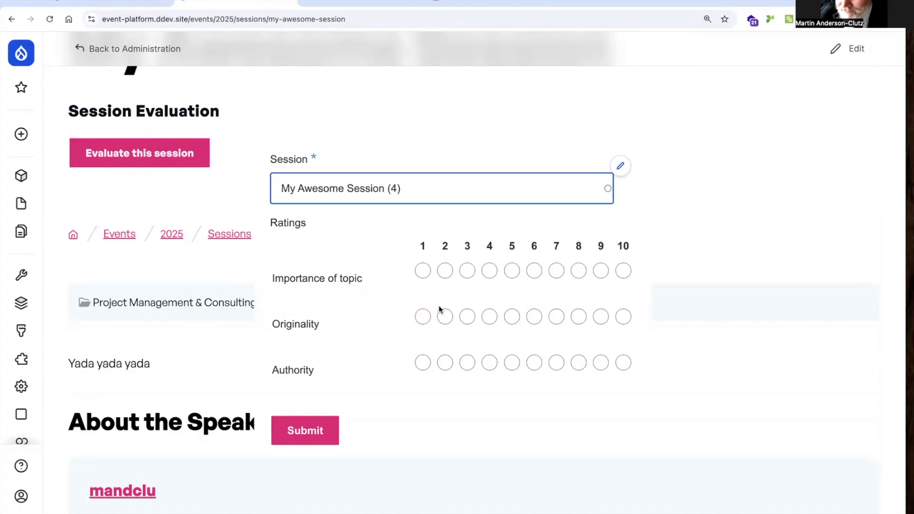
{"action": "left_click", "coordinate": [532, 272]}
{"action": "left_click", "coordinate": [557, 317]}
{"action": "left_click", "coordinate": [513, 365]}
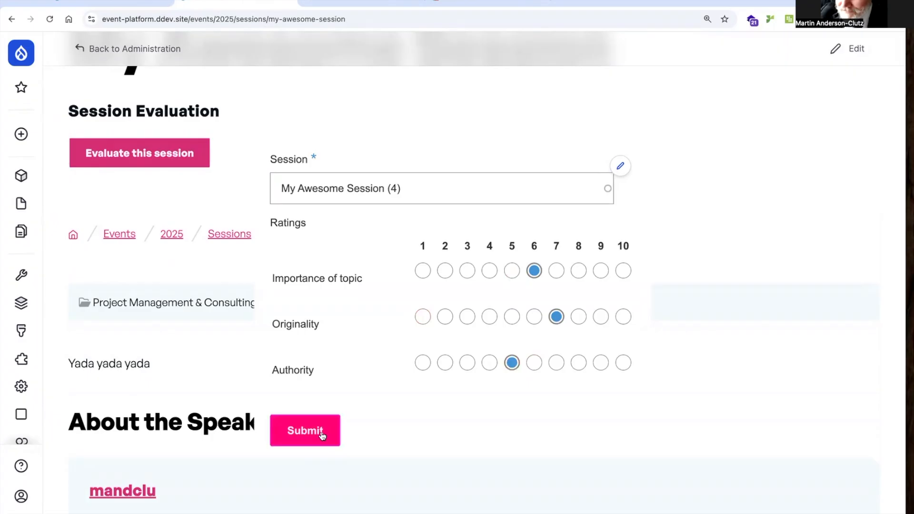
- Open the Session Evaluation form's build page in a separate tab, and install the Webform UI module
{"action": "left_click", "coordinate": [619, 168]}
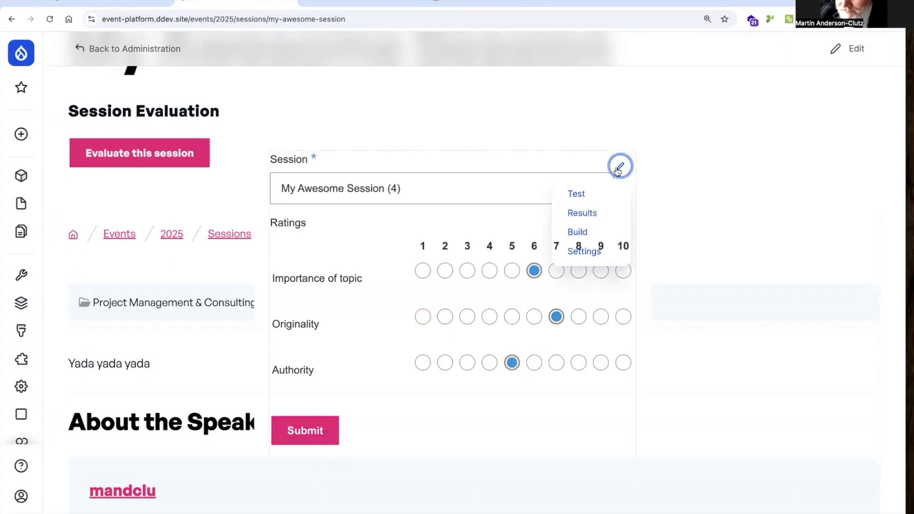
{"action": "left_click", "coordinate": [586, 232]}
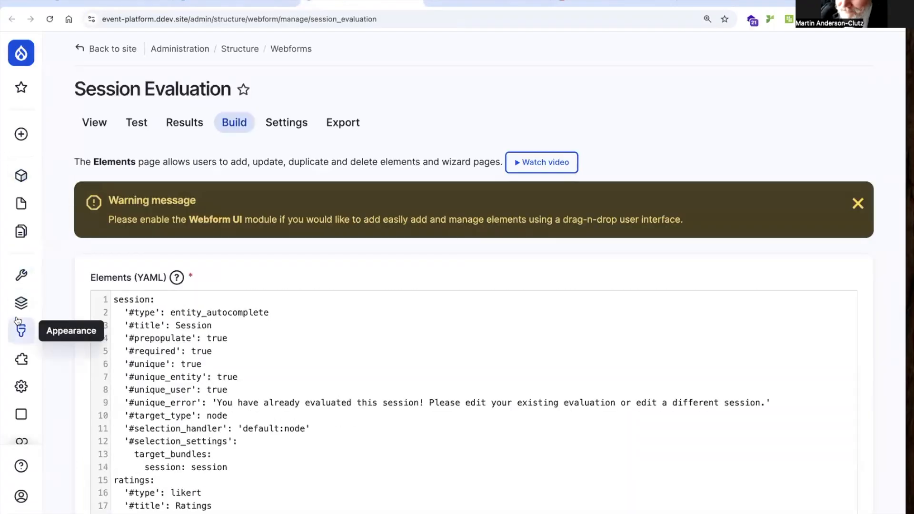
{"action": "mouse_move", "coordinate": [17, 386]}
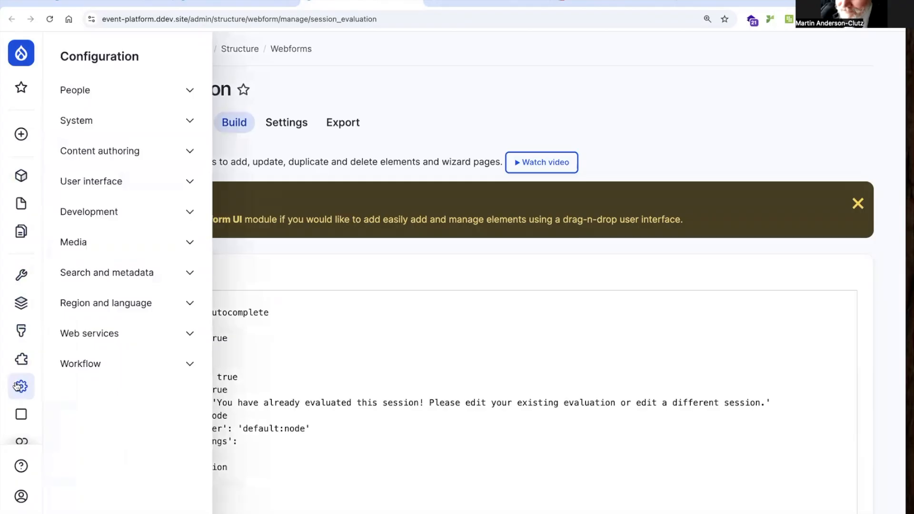
{"action": "left_click", "coordinate": [17, 360]}
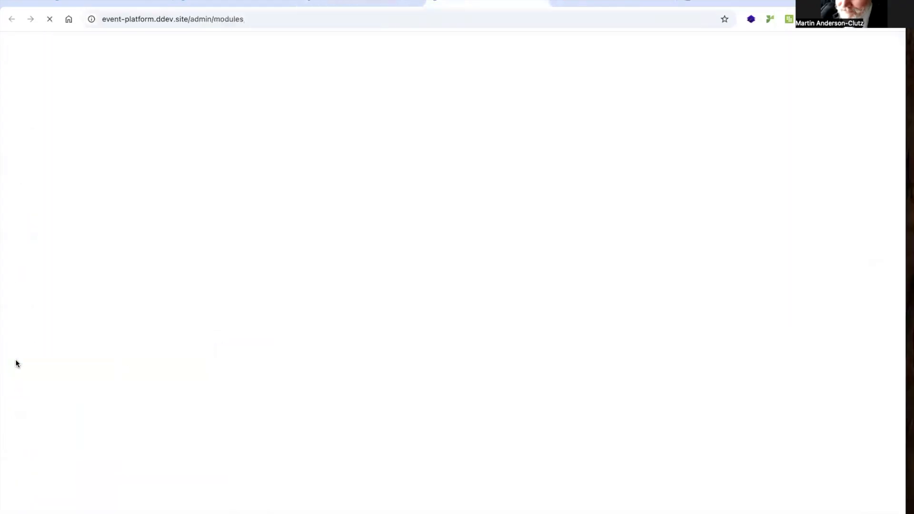
{"action": "left_click", "coordinate": [157, 306]}
{"action": "type", "text": "web"}
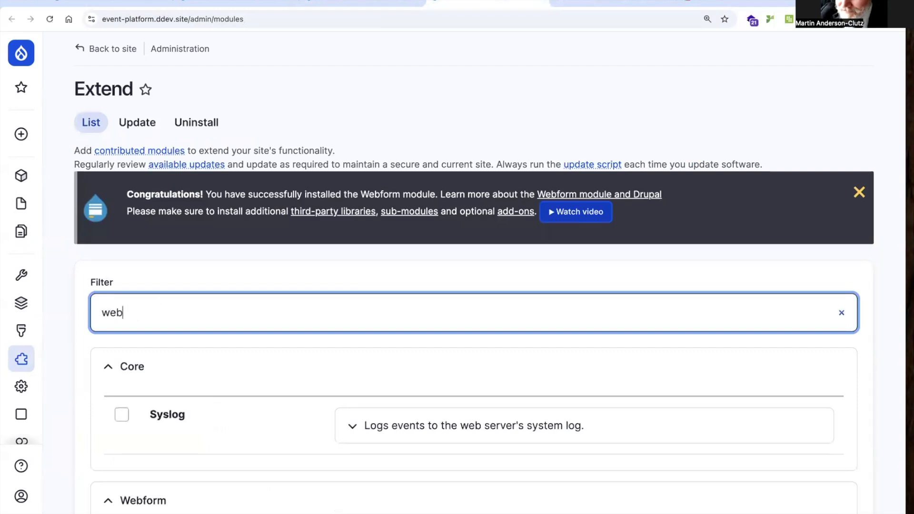
{"action": "type", "text": "for"}
{"action": "scroll", "coordinate": [196, 368], "scroll_direction": "down", "scroll_amount": 8}
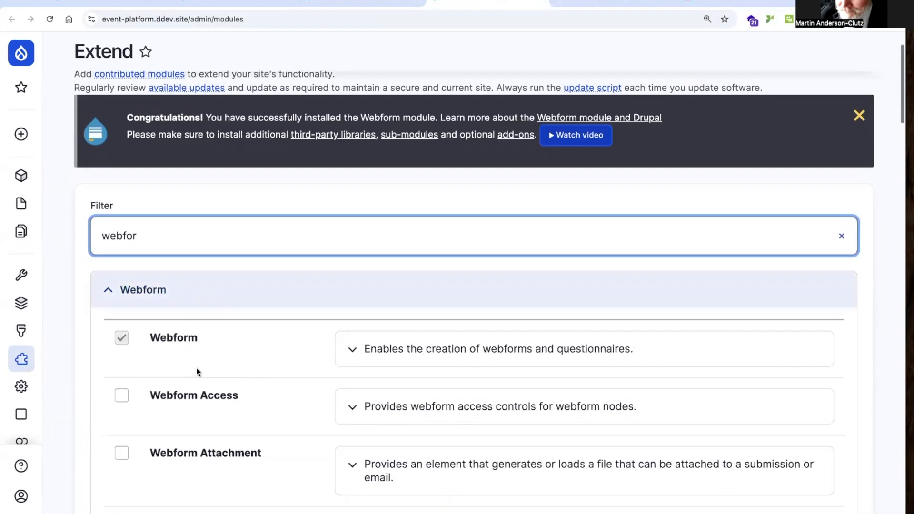
{"action": "scroll", "coordinate": [196, 368], "scroll_direction": "down", "scroll_amount": 10}
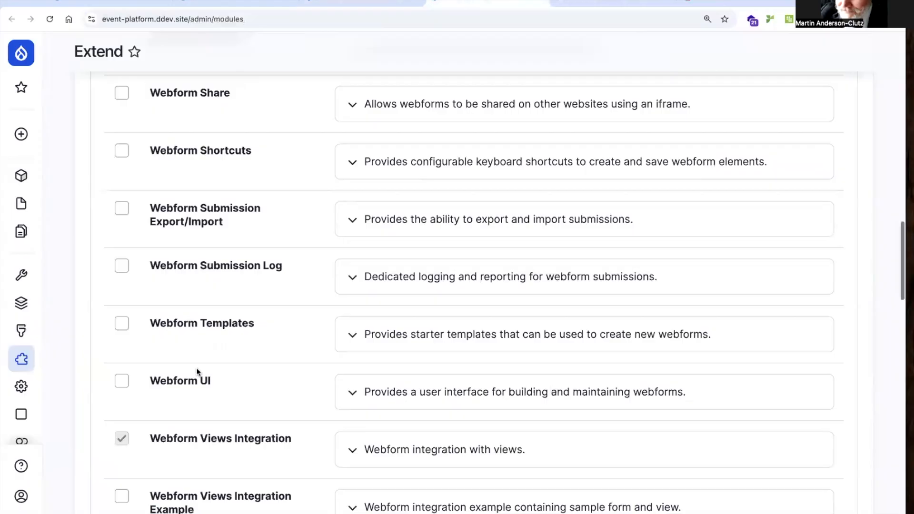
{"action": "scroll", "coordinate": [196, 327], "scroll_direction": "down", "scroll_amount": 1}
{"action": "left_click", "coordinate": [195, 326]}
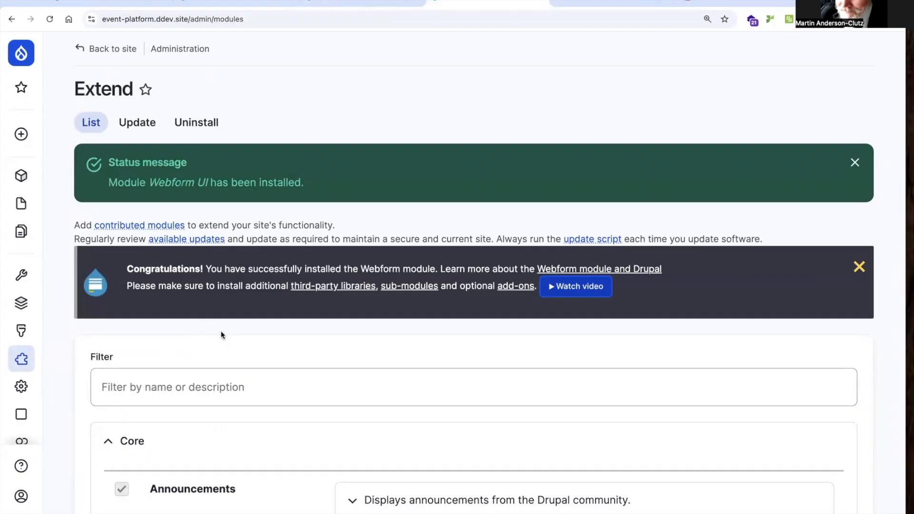
- Reload the Session Evaluation build page and add a fourth question, "Moxie", to the Ratings element
{"action": "key", "text": "ctrl+shift+Tab"}
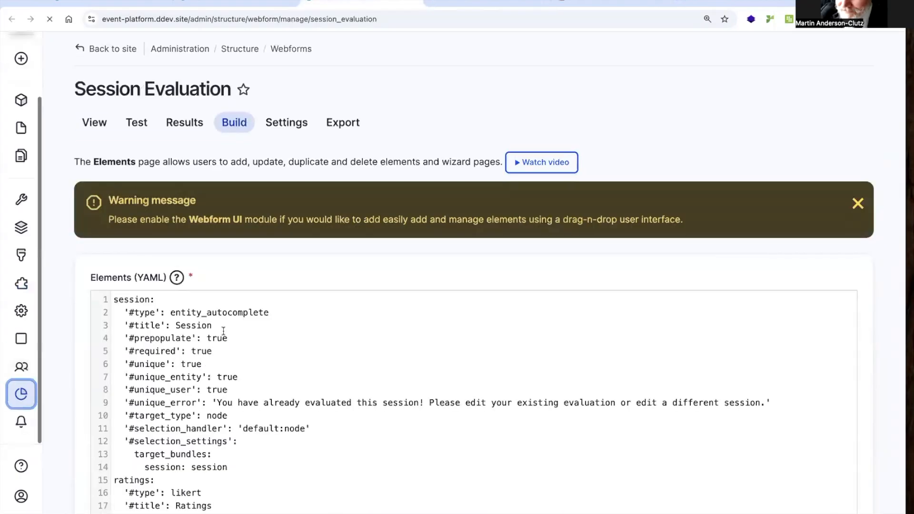
{"action": "key", "text": "ctrl+r"}
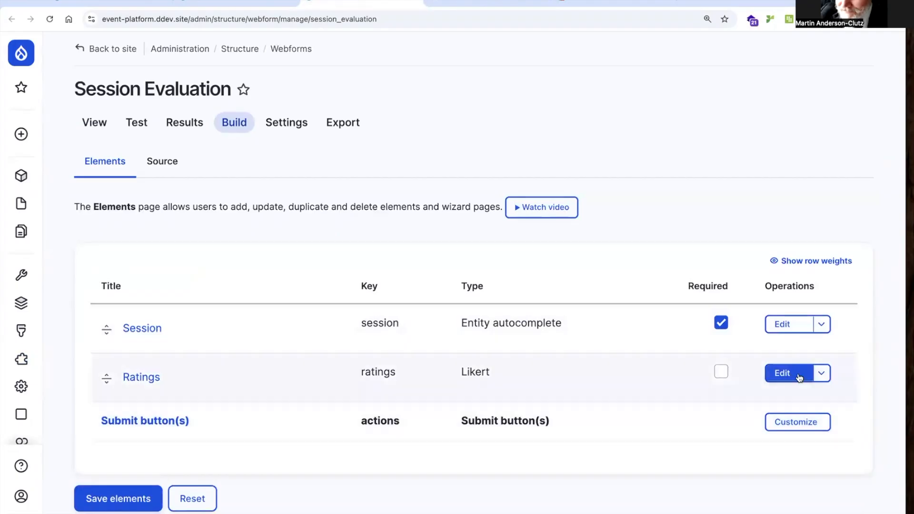
{"action": "left_click", "coordinate": [791, 373]}
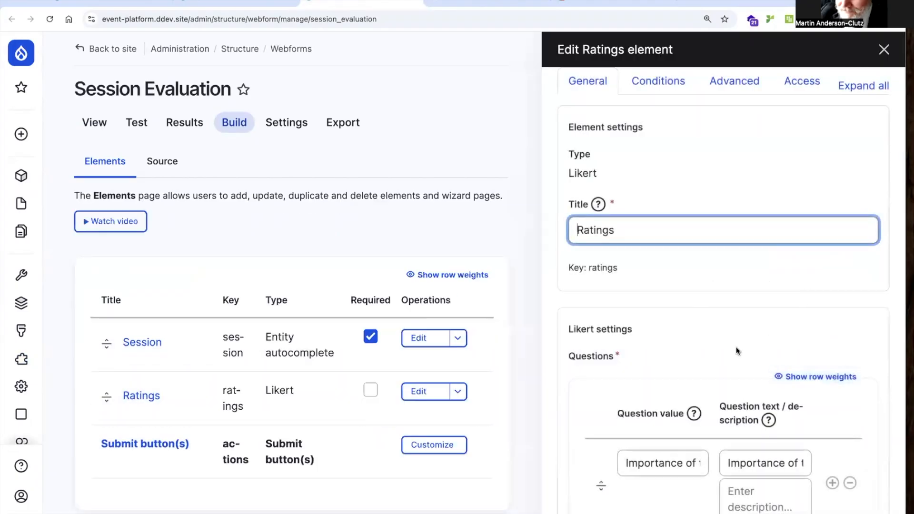
{"action": "scroll", "coordinate": [737, 346], "scroll_direction": "down", "scroll_amount": 5}
{"action": "left_click", "coordinate": [666, 425]}
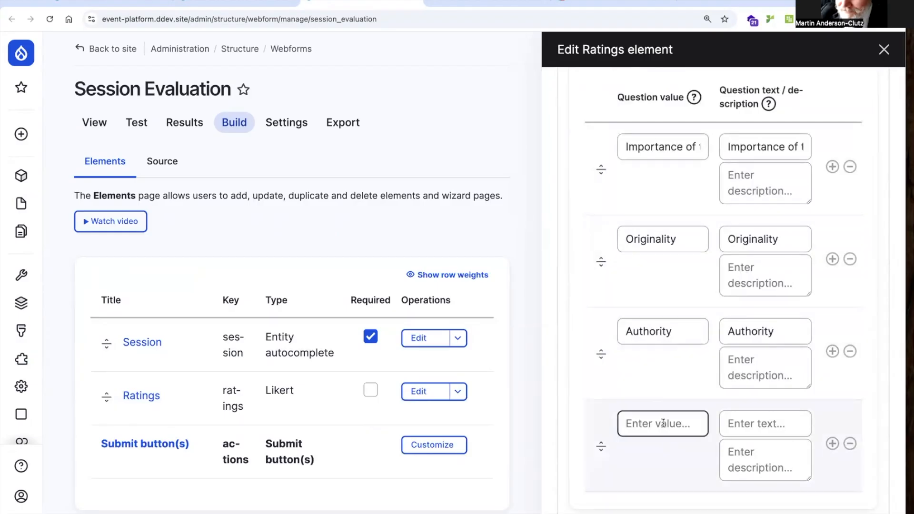
{"action": "left_click", "coordinate": [662, 424]}
{"action": "type", "text": "Moxie"}
{"action": "key", "text": "Tab"}
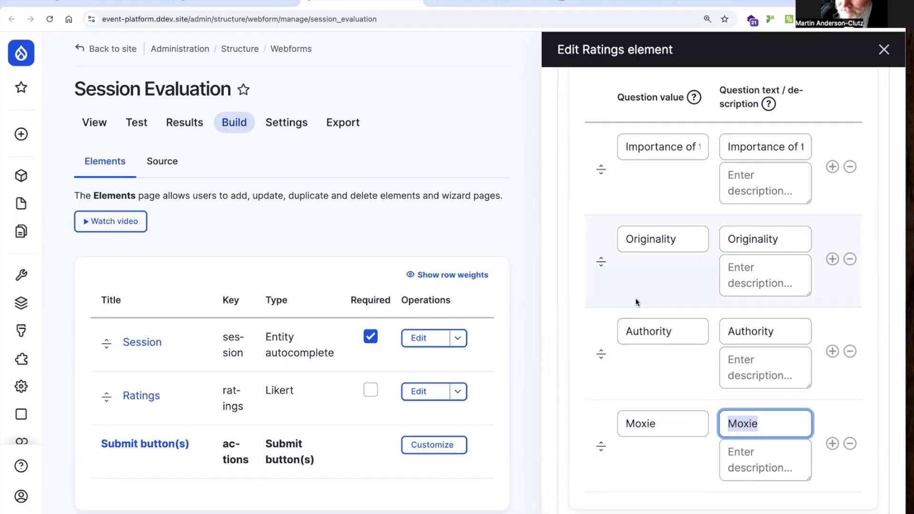
- Return to the page of "My Awesome Session" and close its evaluation form without submitting
{"action": "left_click", "coordinate": [414, 129]}
{"action": "key", "text": "ctrl+Tab"}
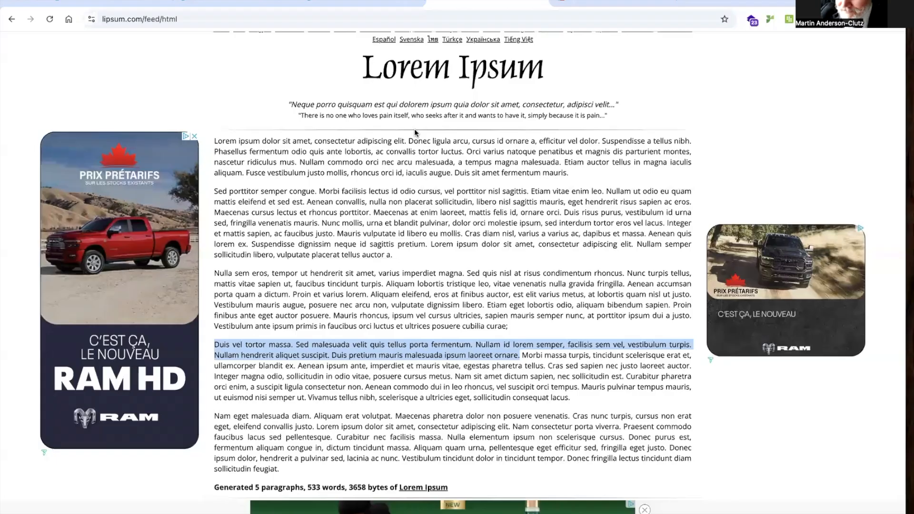
{"action": "left_click", "coordinate": [259, 2]}
{"action": "left_click", "coordinate": [260, 2]}
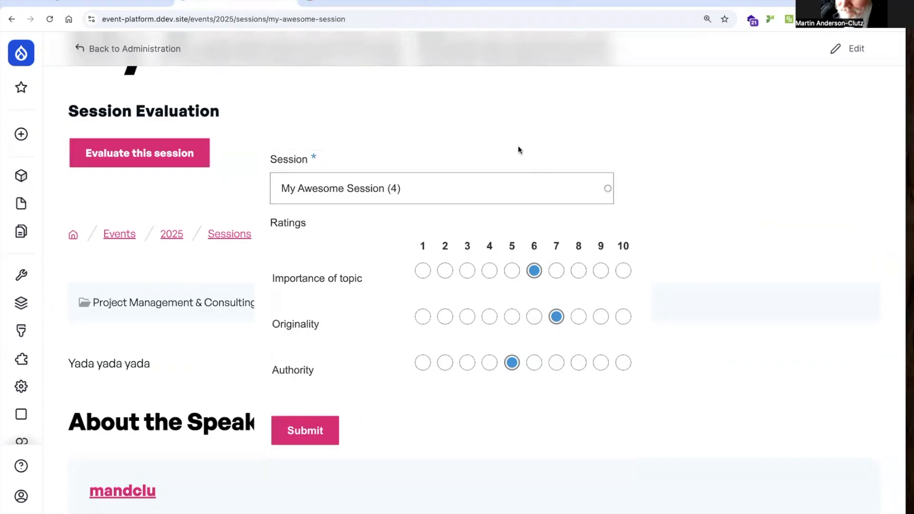
{"action": "left_click", "coordinate": [492, 164]}
{"action": "key", "text": "Escape"}
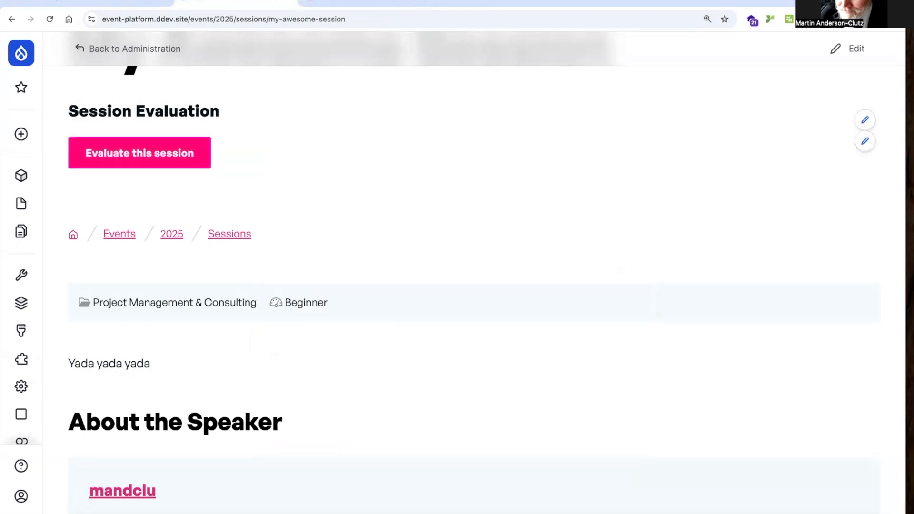
- Open the Session Ratings page and start an evaluation of "Recipes: It's About Time!"
{"action": "mouse_move", "coordinate": [22, 417]}
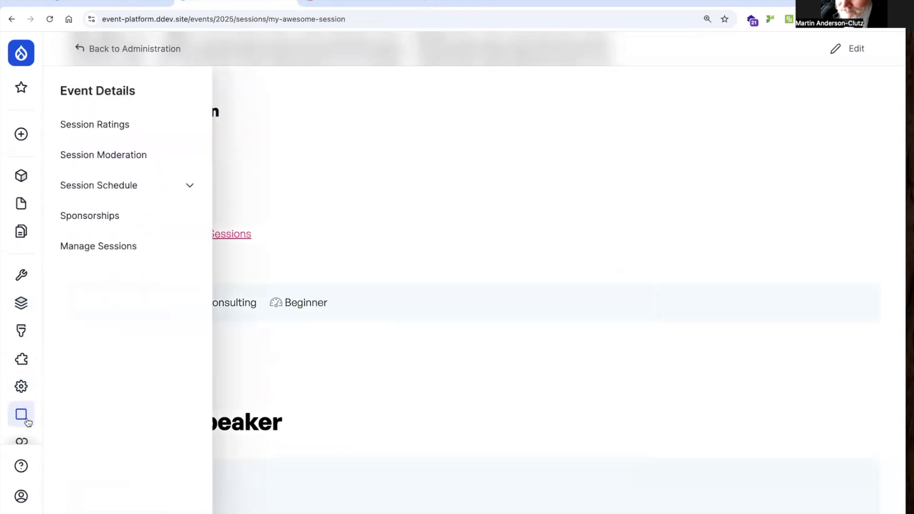
{"action": "left_click", "coordinate": [105, 127]}
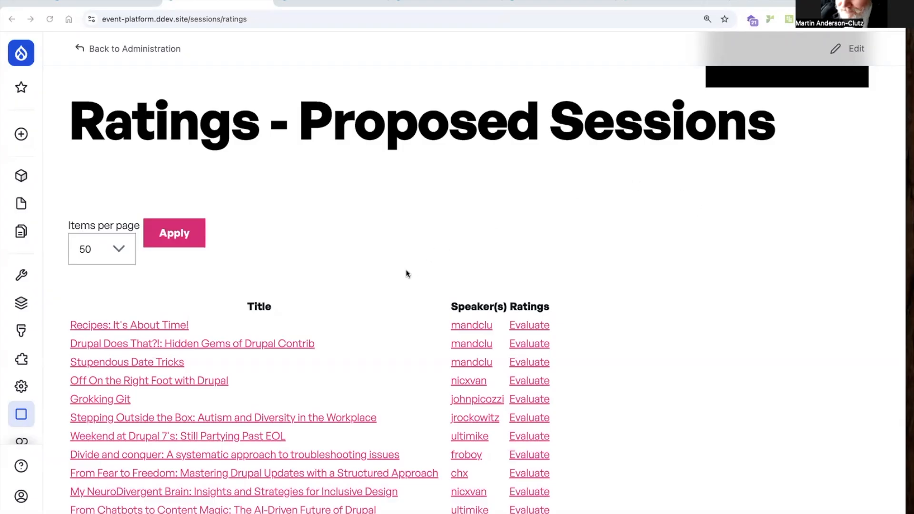
{"action": "scroll", "coordinate": [417, 313], "scroll_direction": "down", "scroll_amount": 2}
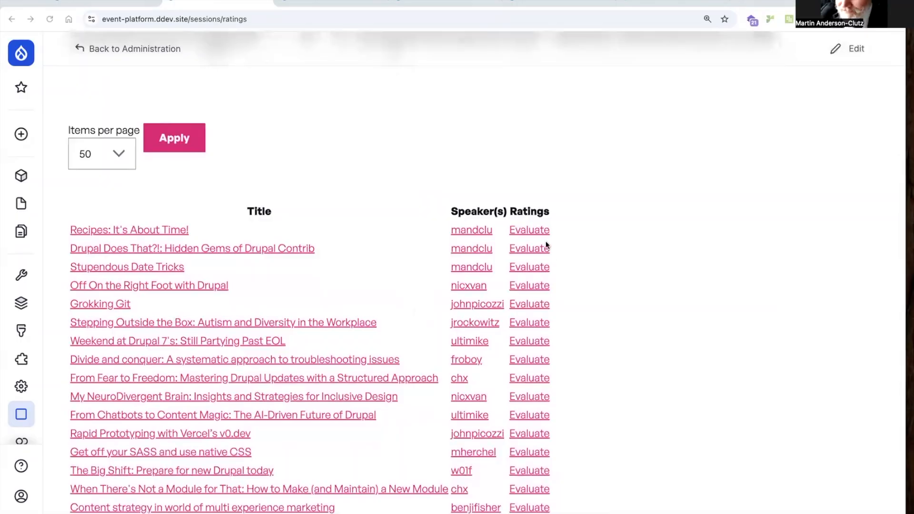
{"action": "left_click", "coordinate": [535, 231]}
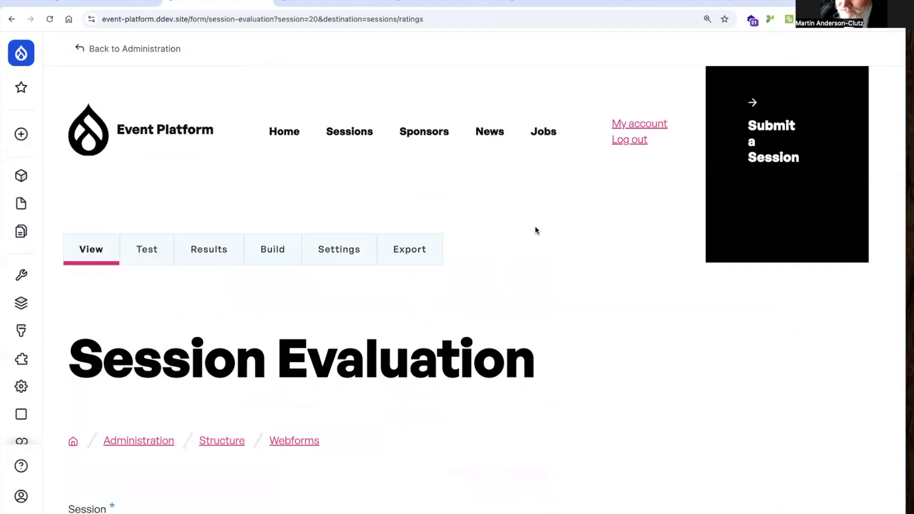
- Rate "Recipes: It's About Time!" with Importance of topic 6, Originality 8 and Authority 7, and submit the evaluation
{"action": "scroll", "coordinate": [536, 230], "scroll_direction": "down", "scroll_amount": 6}
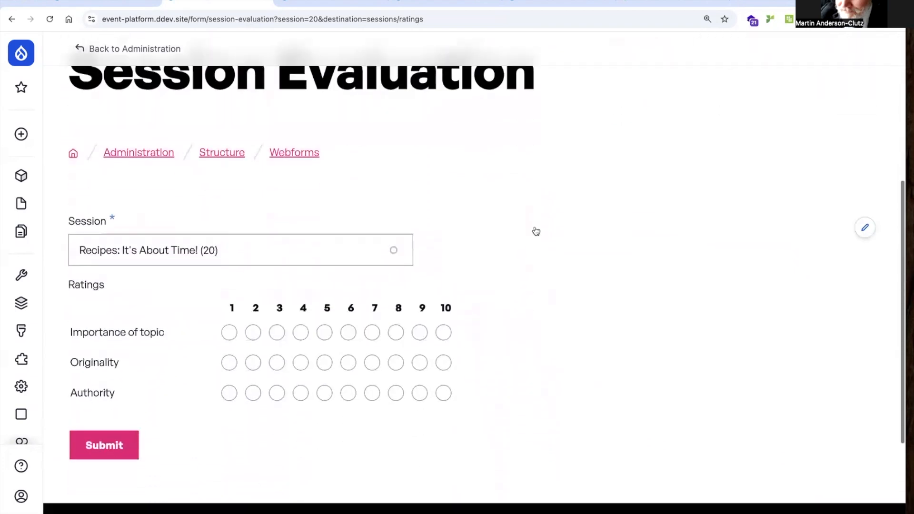
{"action": "left_click", "coordinate": [352, 332]}
{"action": "left_click", "coordinate": [394, 363]}
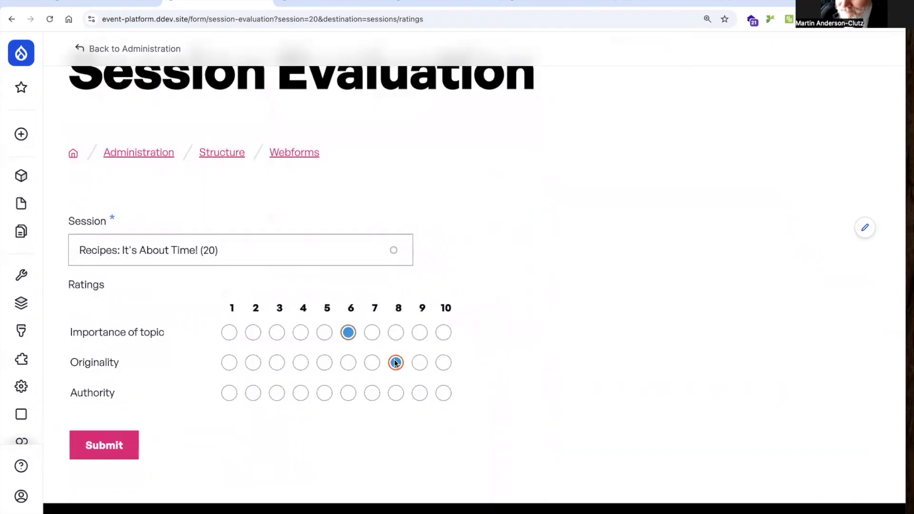
{"action": "left_click", "coordinate": [373, 392]}
{"action": "left_click", "coordinate": [114, 444]}
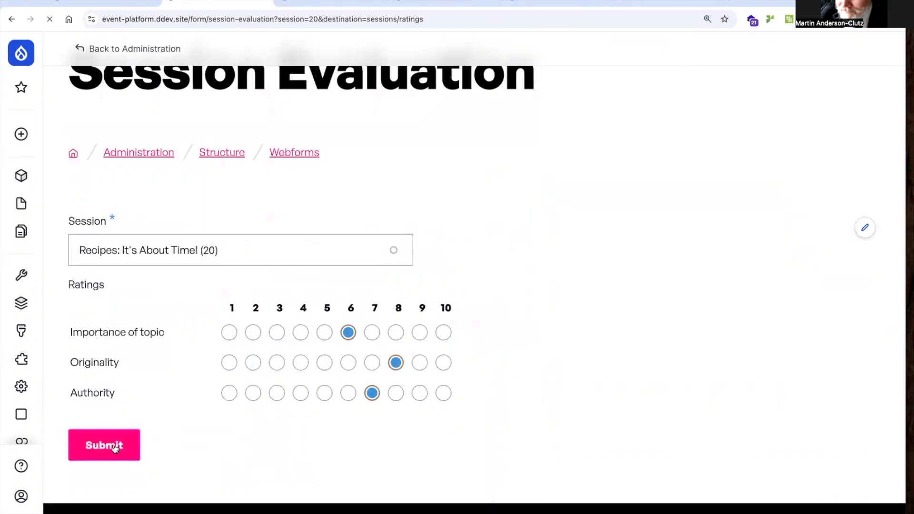
- Examine the lists of proposed sessions and of sessions already rated on the Ratings page
{"action": "scroll", "coordinate": [224, 369], "scroll_direction": "down", "scroll_amount": 8}
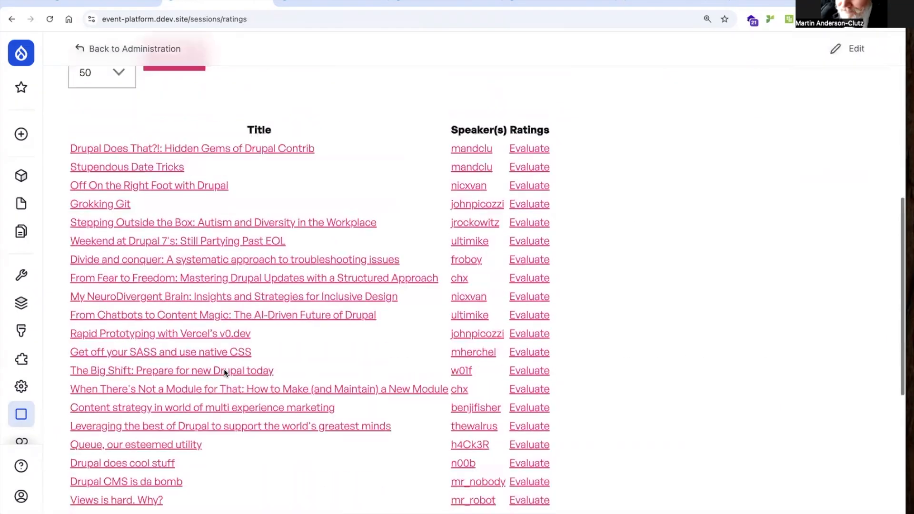
{"action": "scroll", "coordinate": [224, 368], "scroll_direction": "down", "scroll_amount": 5}
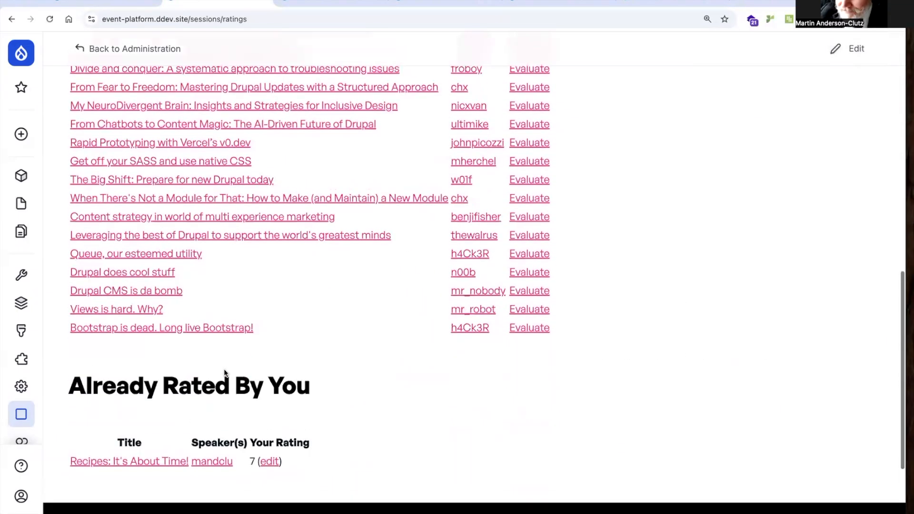
{"action": "scroll", "coordinate": [215, 220], "scroll_direction": "up", "scroll_amount": 3}
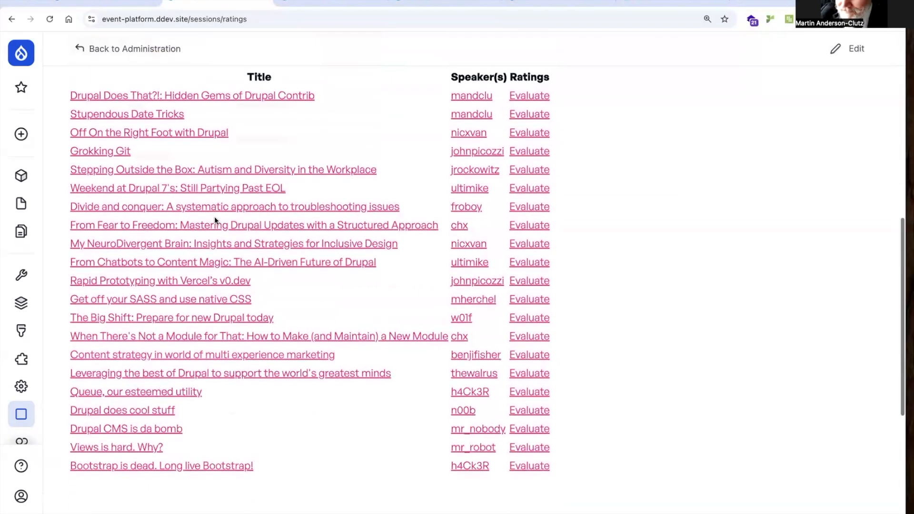
{"action": "scroll", "coordinate": [215, 216], "scroll_direction": "down", "scroll_amount": 2}
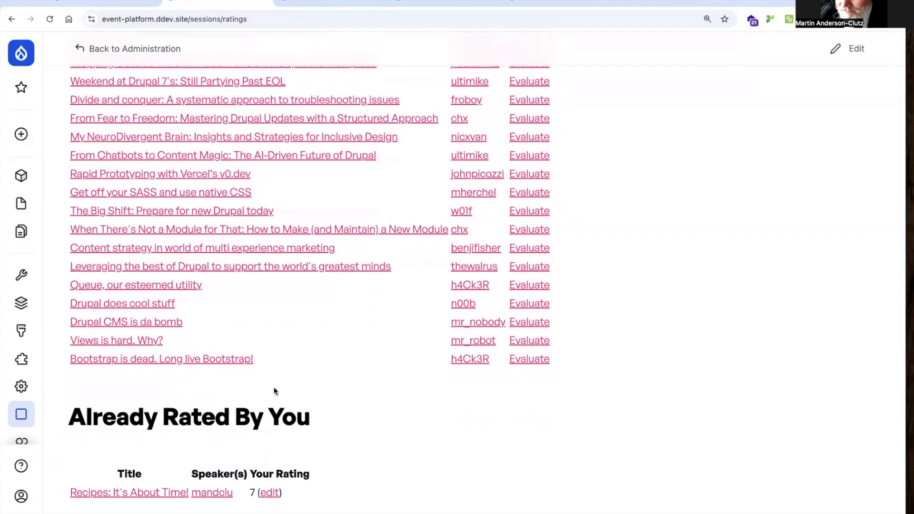
{"action": "scroll", "coordinate": [293, 312], "scroll_direction": "up", "scroll_amount": 6}
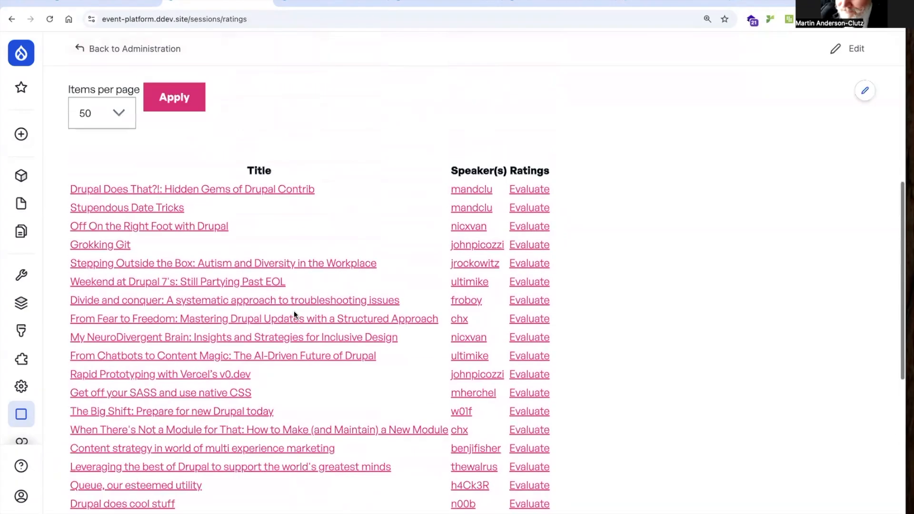
{"action": "scroll", "coordinate": [293, 312], "scroll_direction": "down", "scroll_amount": 1}
{"action": "scroll", "coordinate": [296, 316], "scroll_direction": "down", "scroll_amount": 1}
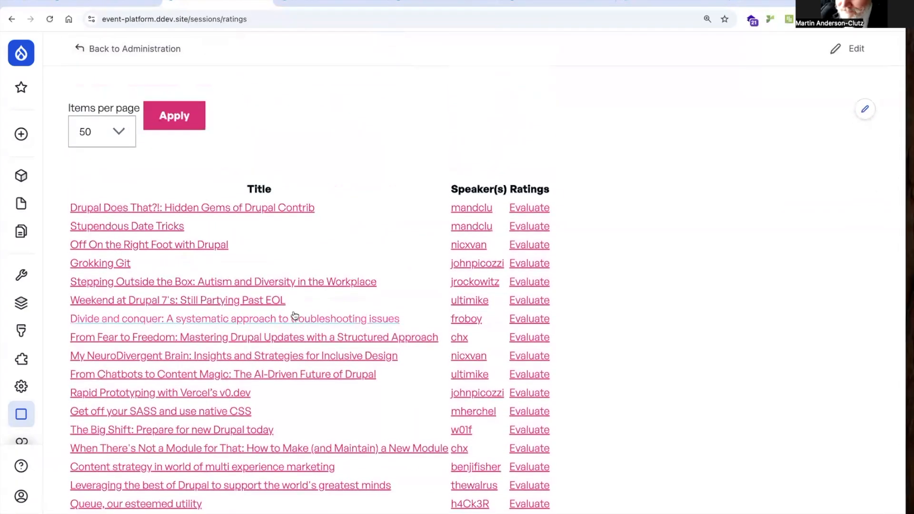
- Open "Weekend at Drupal 7's: Still Partying Past EOL" and submit an evaluation rating Importance of topic 8, Originality 7 and Authority 9
{"action": "left_click", "coordinate": [267, 300]}
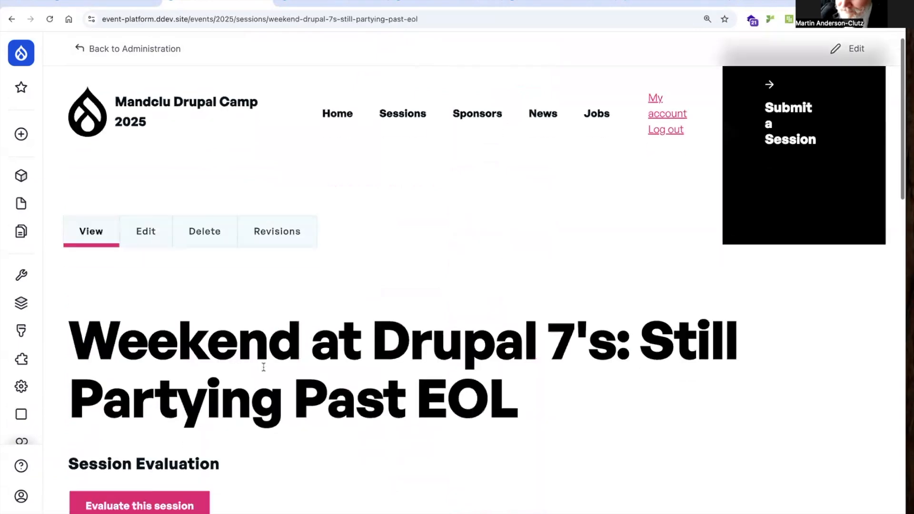
{"action": "scroll", "coordinate": [263, 367], "scroll_direction": "down", "scroll_amount": 12}
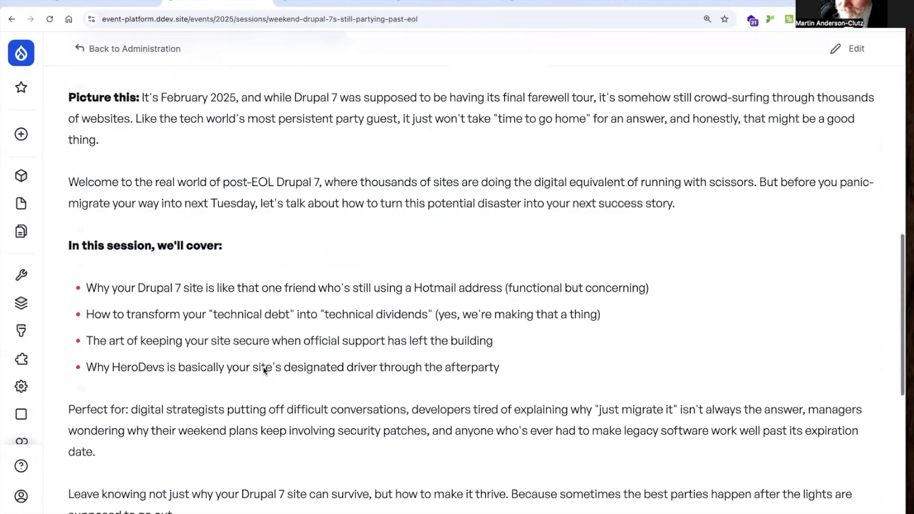
{"action": "scroll", "coordinate": [263, 366], "scroll_direction": "up", "scroll_amount": 6}
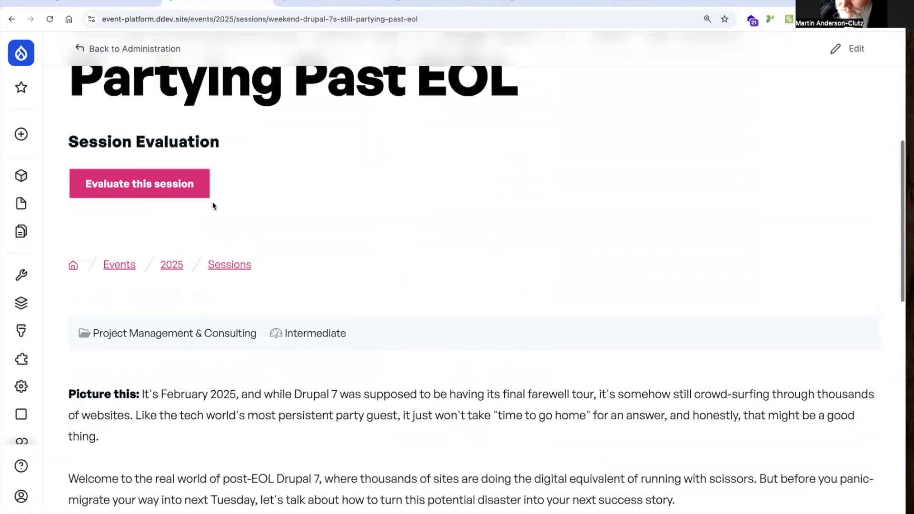
{"action": "left_click", "coordinate": [171, 182]}
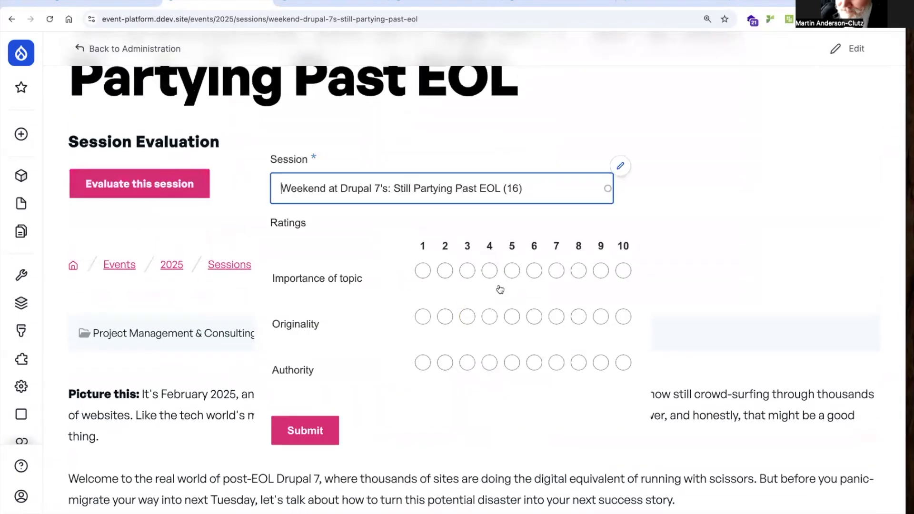
{"action": "left_click", "coordinate": [578, 270]}
{"action": "left_click", "coordinate": [555, 317]}
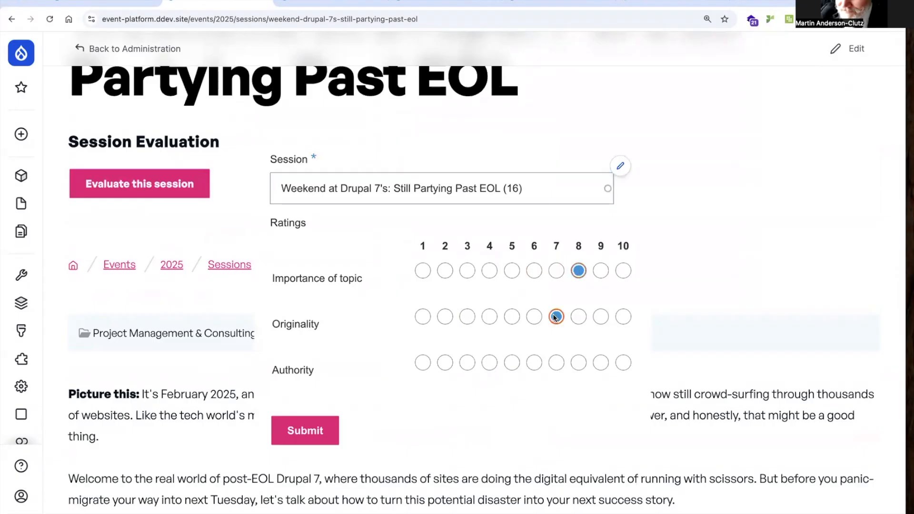
{"action": "left_click", "coordinate": [601, 363]}
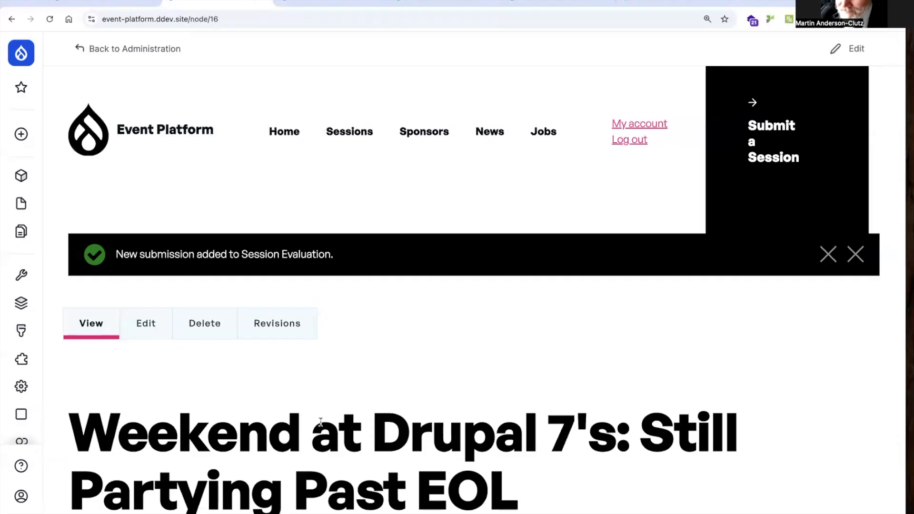
- Return to the Ratings page and check the sessions under Already Rated By You
{"action": "key", "text": "super+Left"}
{"action": "key", "text": "super+Left"}
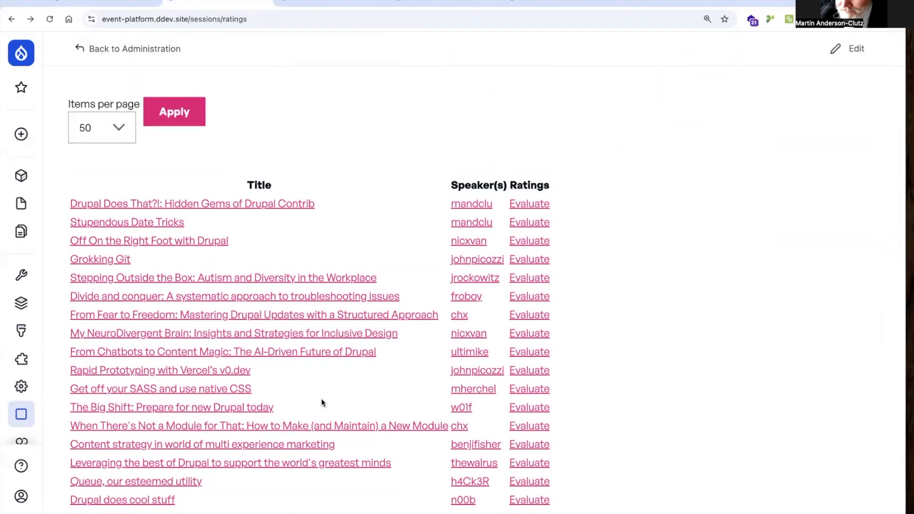
{"action": "scroll", "coordinate": [378, 389], "scroll_direction": "down", "scroll_amount": 4}
{"action": "scroll", "coordinate": [379, 389], "scroll_direction": "down", "scroll_amount": 2}
{"action": "scroll", "coordinate": [380, 389], "scroll_direction": "up", "scroll_amount": 6}
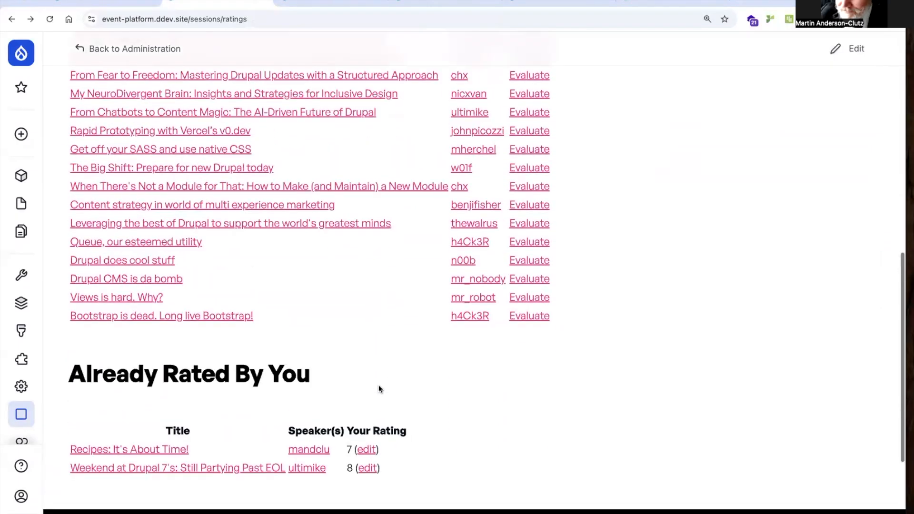
- Open "Drupal Does That?!: Hidden Gems of Drupal Contrib" and submit an evaluation rating Importance of topic 6, Originality 8 and Authority 7
{"action": "left_click", "coordinate": [205, 185]}
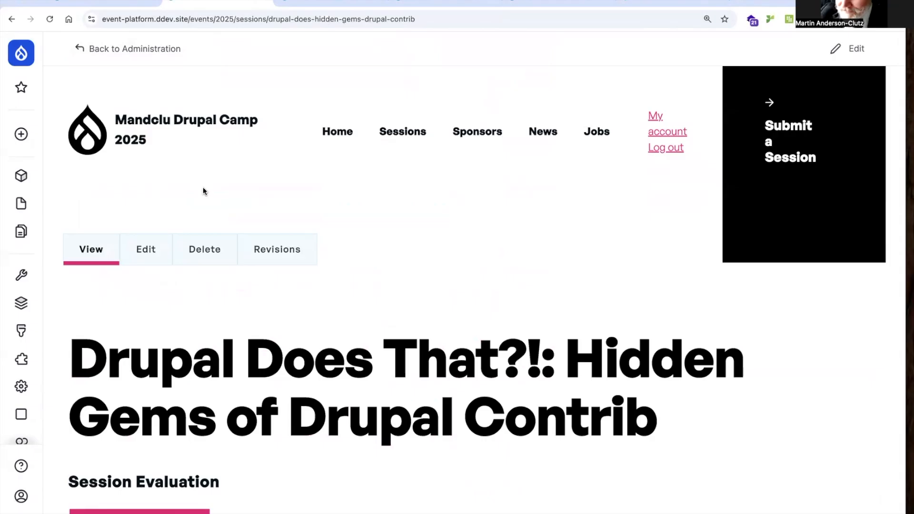
{"action": "scroll", "coordinate": [203, 187], "scroll_direction": "down", "scroll_amount": 1}
{"action": "left_click", "coordinate": [162, 483]}
{"action": "left_click", "coordinate": [532, 267]}
{"action": "left_click", "coordinate": [580, 316]}
{"action": "left_click", "coordinate": [557, 361]}
{"action": "left_click", "coordinate": [312, 429]}
- Open another unrated session from the ratings list, submit its evaluation with Importance of topic 7, and close its page
{"action": "left_click", "coordinate": [169, 196]}
{"action": "scroll", "coordinate": [169, 197], "scroll_direction": "down", "scroll_amount": 4}
{"action": "left_click", "coordinate": [156, 447]}
{"action": "left_click", "coordinate": [558, 270]}
{"action": "left_click", "coordinate": [306, 431]}
{"action": "key", "text": "super+w"}
- Open "When There's Not a Module for That" and submit an evaluation rating Importance of topic 6, Originality 8 and Authority 7
{"action": "left_click", "coordinate": [229, 217]}
{"action": "scroll", "coordinate": [229, 217], "scroll_direction": "down", "scroll_amount": 4}
{"action": "left_click", "coordinate": [158, 425]}
{"action": "left_click", "coordinate": [534, 271]}
{"action": "left_click", "coordinate": [580, 316]}
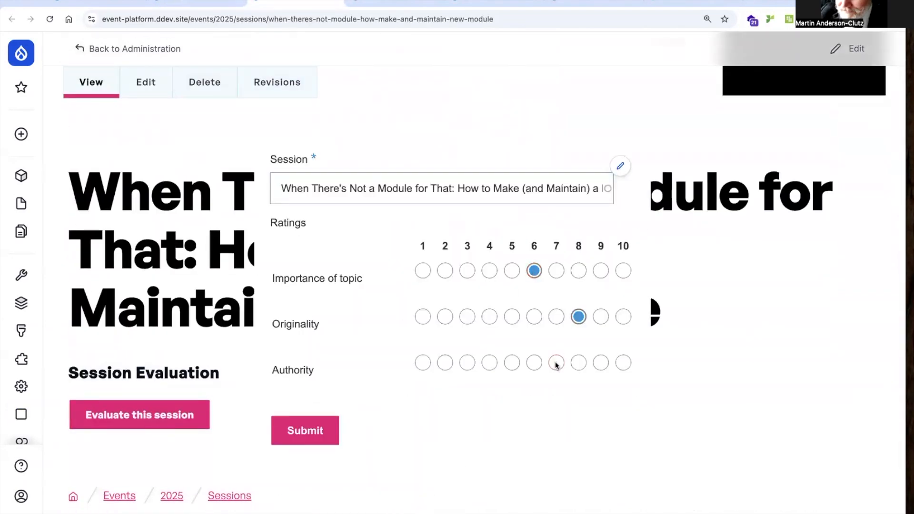
{"action": "left_click", "coordinate": [556, 363]}
{"action": "left_click", "coordinate": [305, 430]}
- Open "Rapid Prototyping with Vercel's v0.dev" and submit an evaluation rating Importance of topic 6, Originality 5 and Authority 7
{"action": "left_click", "coordinate": [190, 184]}
{"action": "left_click", "coordinate": [146, 94]}
{"action": "left_click", "coordinate": [139, 369]}
{"action": "left_click", "coordinate": [534, 271]}
{"action": "left_click", "coordinate": [512, 317]}
{"action": "left_click", "coordinate": [556, 363]}
{"action": "left_click", "coordinate": [291, 430]}
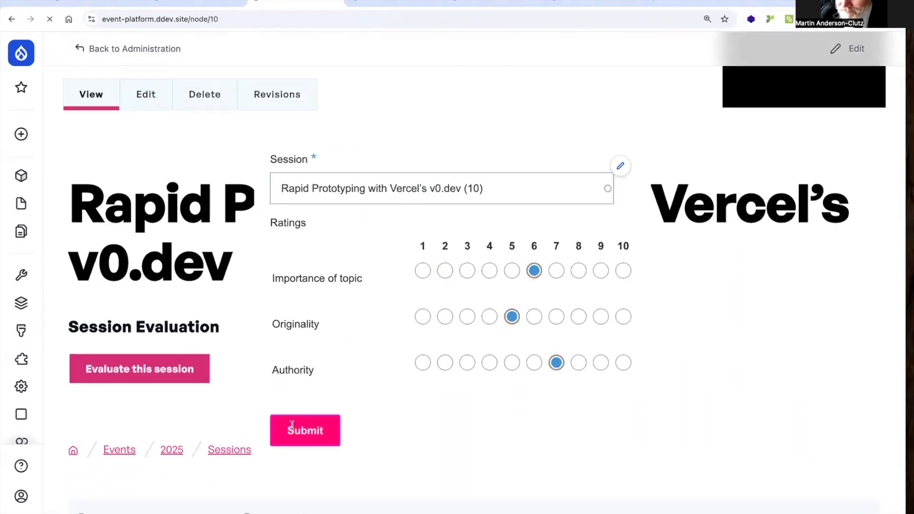
- Open "Bootstrap is dead. Long live Bootstrap!" and submit its evaluation with Importance of topic 6
{"action": "scroll", "coordinate": [204, 175], "scroll_direction": "down", "scroll_amount": 5}
{"action": "left_click", "coordinate": [204, 87]}
{"action": "left_click", "coordinate": [159, 429]}
{"action": "left_click", "coordinate": [535, 271]}
{"action": "left_click", "coordinate": [305, 430]}
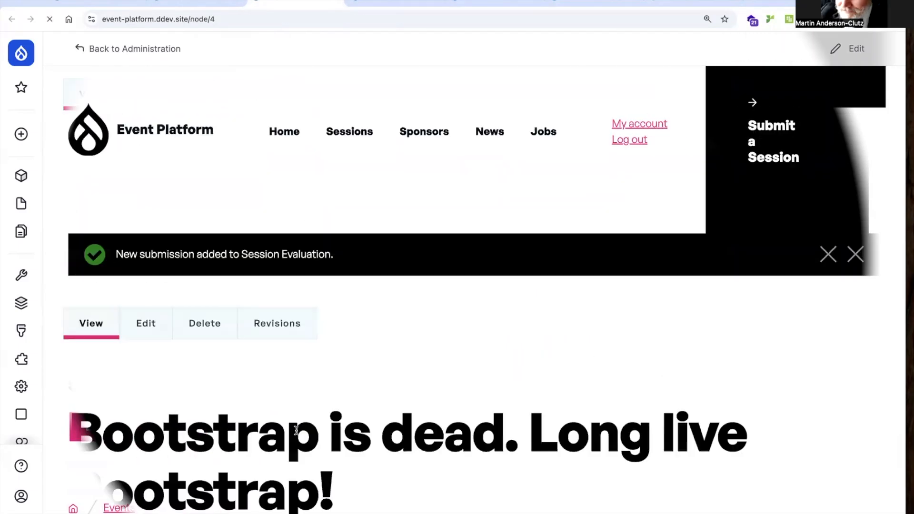
- Open a further unrated session and submit an evaluation rating Importance of topic 7, Originality 6 and Authority 8
{"action": "left_click", "coordinate": [233, 197]}
{"action": "left_click", "coordinate": [140, 511]}
{"action": "left_click", "coordinate": [557, 271]}
{"action": "left_click", "coordinate": [534, 317]}
{"action": "left_click", "coordinate": [579, 363]}
{"action": "left_click", "coordinate": [306, 435]}
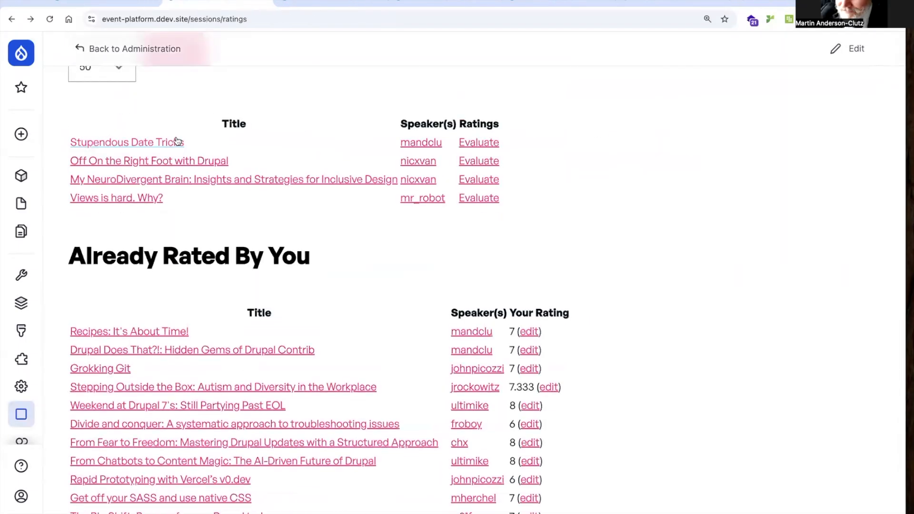
- Open "Views is hard. Why?" and submit an evaluation rating Importance of topic 5 and Originality 6
{"action": "left_click", "coordinate": [153, 199]}
{"action": "left_click", "coordinate": [175, 462]}
{"action": "left_click", "coordinate": [512, 270]}
{"action": "left_click", "coordinate": [534, 316]}
{"action": "left_click", "coordinate": [306, 434]}
- Open "My NeuroDivergent Brain" and submit an evaluation rating Importance of topic 6, Originality 8 and Authority 7
{"action": "left_click", "coordinate": [210, 180]}
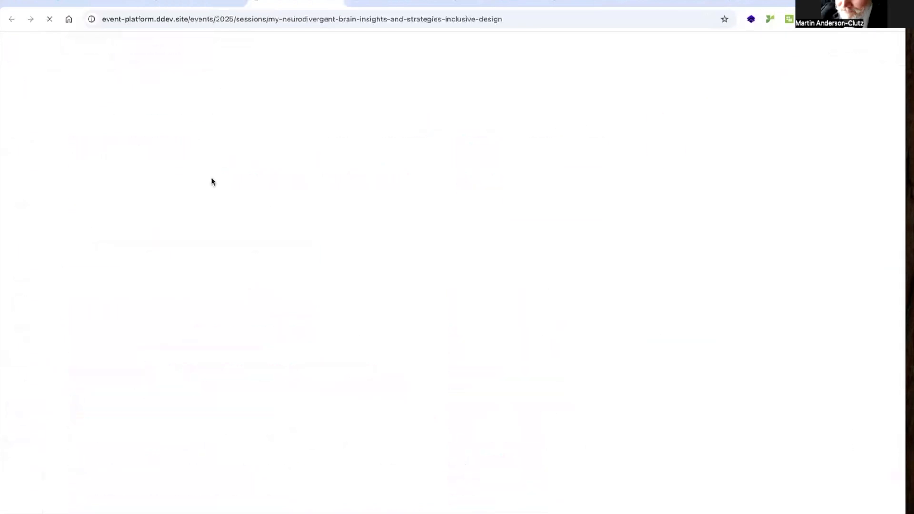
{"action": "left_click", "coordinate": [139, 471]}
{"action": "left_click", "coordinate": [535, 271]}
{"action": "left_click", "coordinate": [578, 317]}
{"action": "left_click", "coordinate": [557, 363]}
{"action": "left_click", "coordinate": [316, 434]}
- Open "Off On the Right Foot with Drupal" and submit an evaluation rating Importance of topic 7, Originality 6 and Authority 8
{"action": "left_click", "coordinate": [162, 167]}
{"action": "left_click", "coordinate": [139, 465]}
{"action": "left_click", "coordinate": [556, 271]}
{"action": "left_click", "coordinate": [535, 317]}
{"action": "left_click", "coordinate": [579, 363]}
{"action": "left_click", "coordinate": [306, 433]}
- Open "Stupendous Date Tricks" and submit an evaluation rating Importance of topic 6, Originality 8 and Authority 7
{"action": "left_click", "coordinate": [127, 235]}
{"action": "left_click", "coordinate": [139, 466]}
{"action": "left_click", "coordinate": [535, 270]}
{"action": "left_click", "coordinate": [579, 317]}
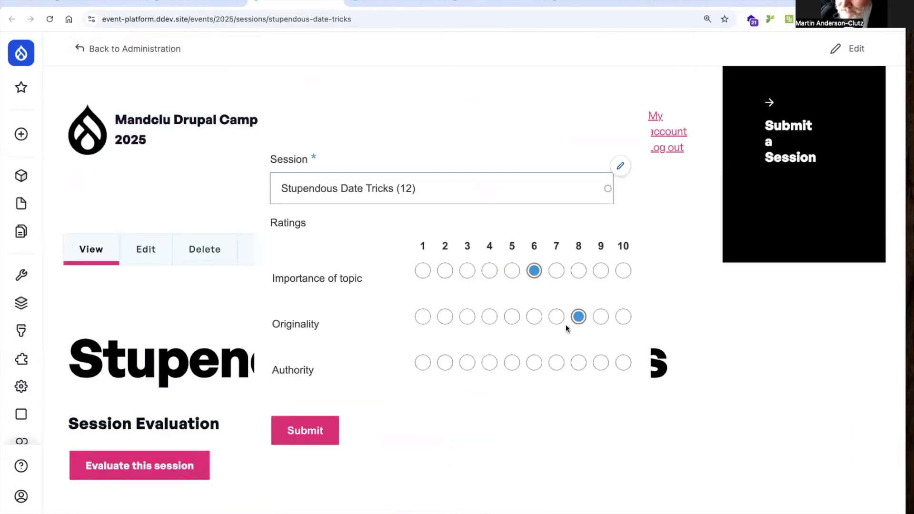
{"action": "left_click", "coordinate": [556, 363]}
{"action": "left_click", "coordinate": [306, 432]}
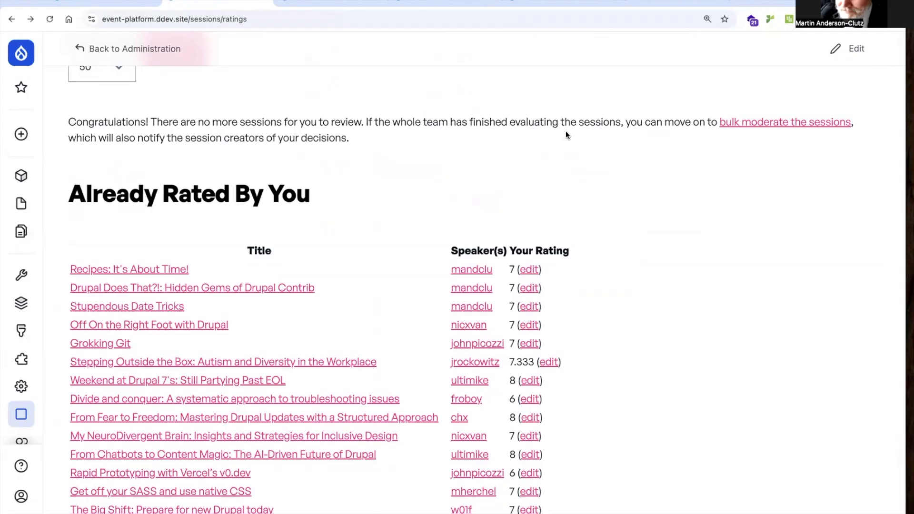
- Go to the bulk session moderation page and examine the sessions' scores, moderation states, audiences and categories
{"action": "left_click", "coordinate": [775, 126]}
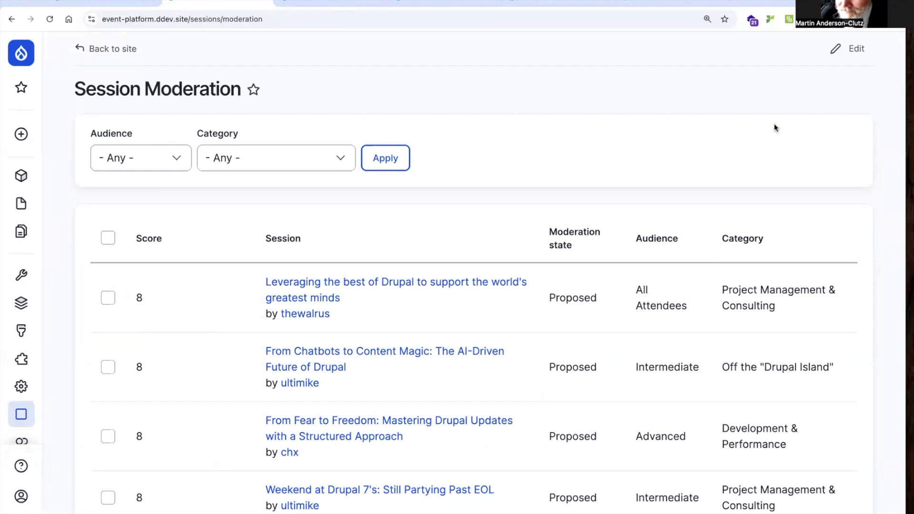
{"action": "scroll", "coordinate": [696, 311], "scroll_direction": "down", "scroll_amount": 5}
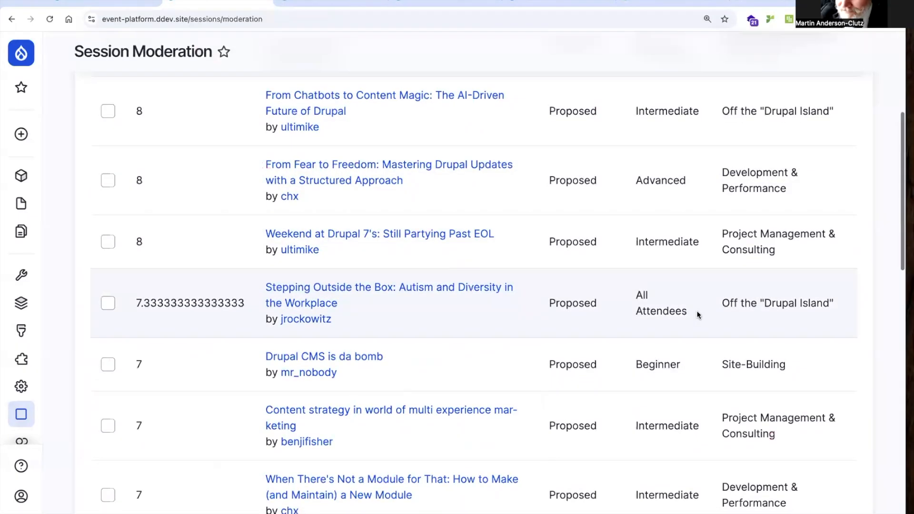
{"action": "scroll", "coordinate": [696, 310], "scroll_direction": "up", "scroll_amount": 5}
{"action": "scroll", "coordinate": [697, 310], "scroll_direction": "down", "scroll_amount": 2}
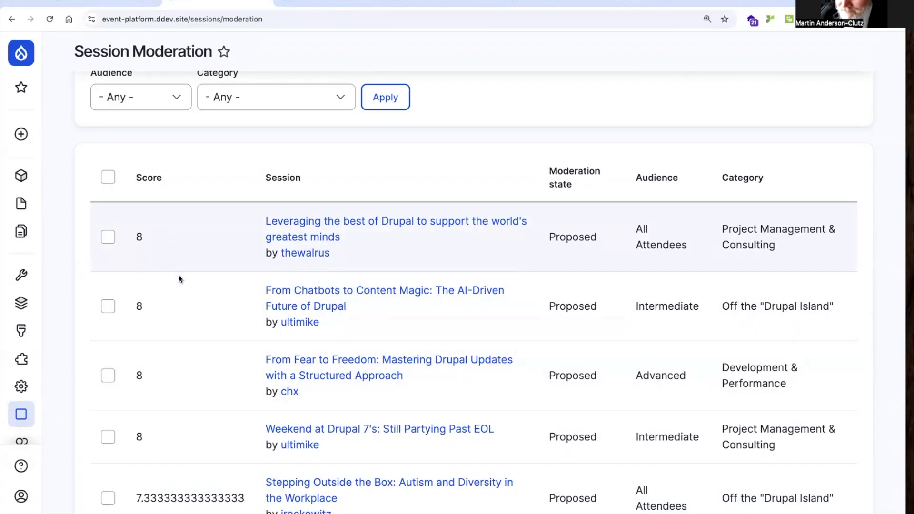
{"action": "scroll", "coordinate": [178, 279], "scroll_direction": "down", "scroll_amount": 4}
{"action": "scroll", "coordinate": [178, 279], "scroll_direction": "up", "scroll_amount": 3}
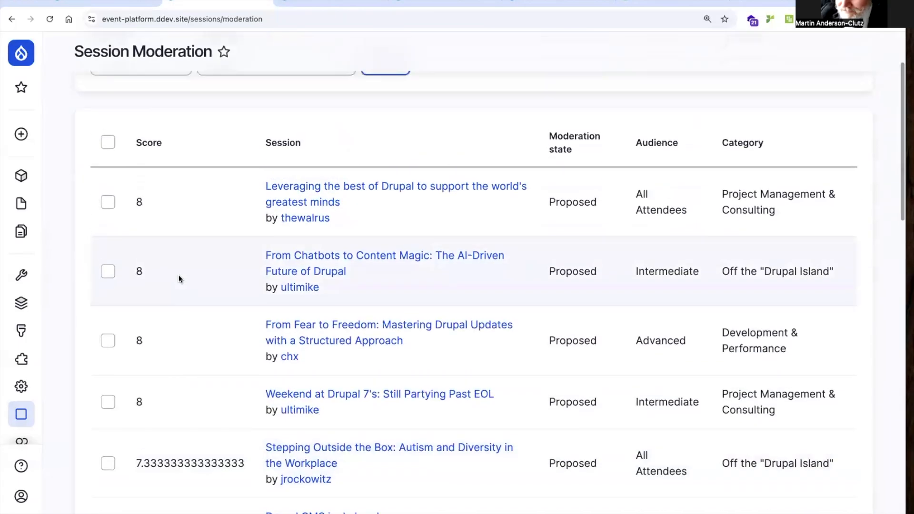
{"action": "scroll", "coordinate": [179, 278], "scroll_direction": "down", "scroll_amount": 1}
{"action": "scroll", "coordinate": [179, 279], "scroll_direction": "up", "scroll_amount": 3}
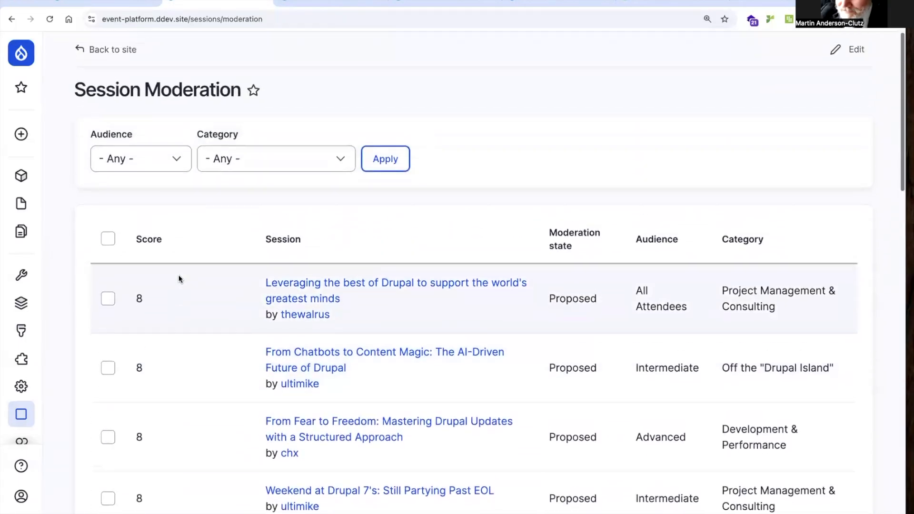
- Filter the sessions by the Project Management & Consulting category and accept the two proposed sessions that have a score of 8
{"action": "left_click", "coordinate": [213, 157]}
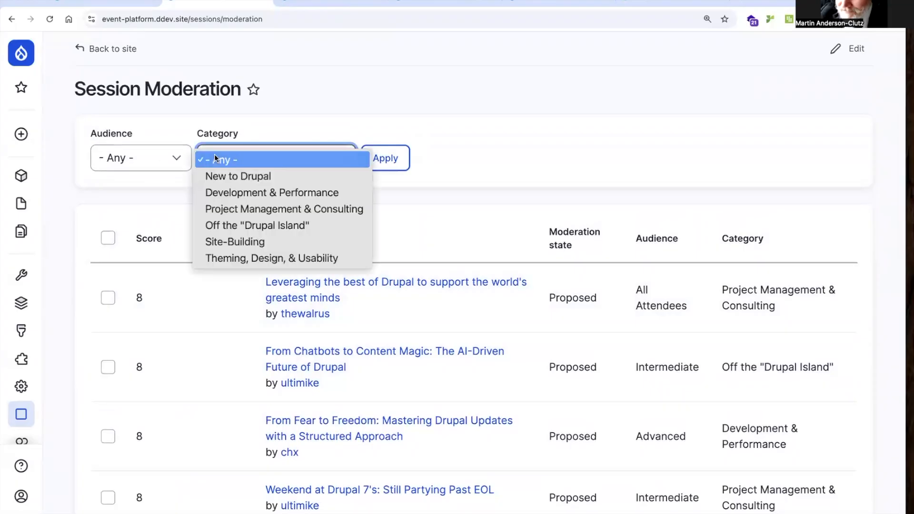
{"action": "left_click", "coordinate": [221, 209]}
{"action": "left_click", "coordinate": [382, 166]}
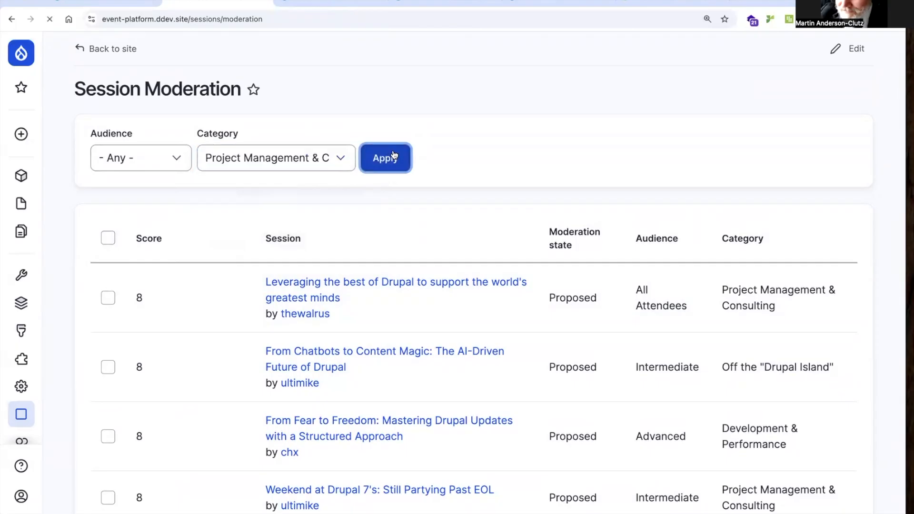
{"action": "left_click", "coordinate": [109, 299]}
{"action": "left_click", "coordinate": [108, 359]}
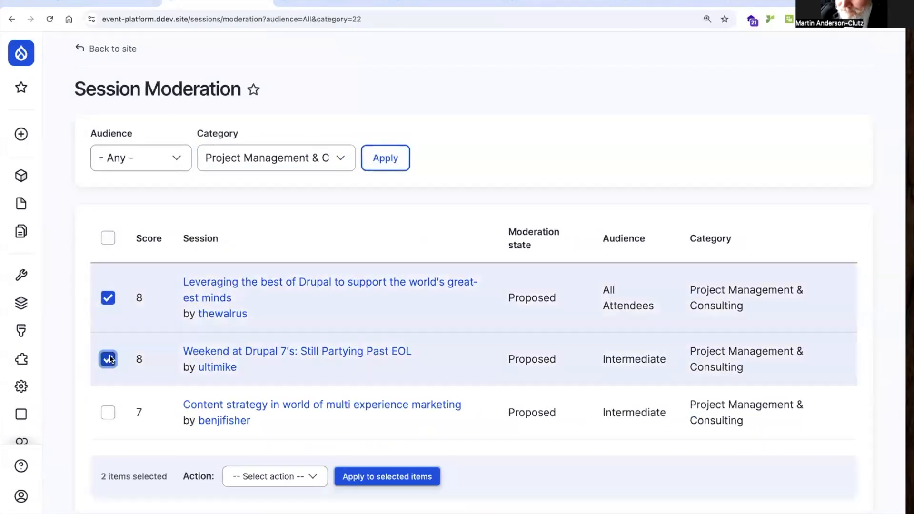
{"action": "left_click", "coordinate": [232, 472]}
{"action": "left_click", "coordinate": [261, 490]}
{"action": "left_click", "coordinate": [365, 478]}
{"action": "left_click", "coordinate": [151, 227]}
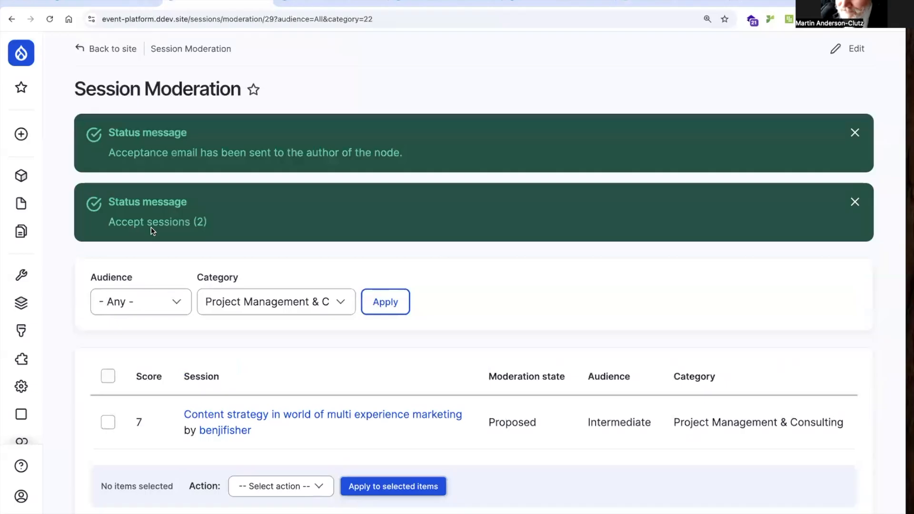
- Filter the sessions by the New to Drupal category and accept "Off On the Right Foot with Drupal"
{"action": "left_click", "coordinate": [244, 303]}
{"action": "left_click", "coordinate": [249, 272]}
{"action": "left_click", "coordinate": [380, 307]}
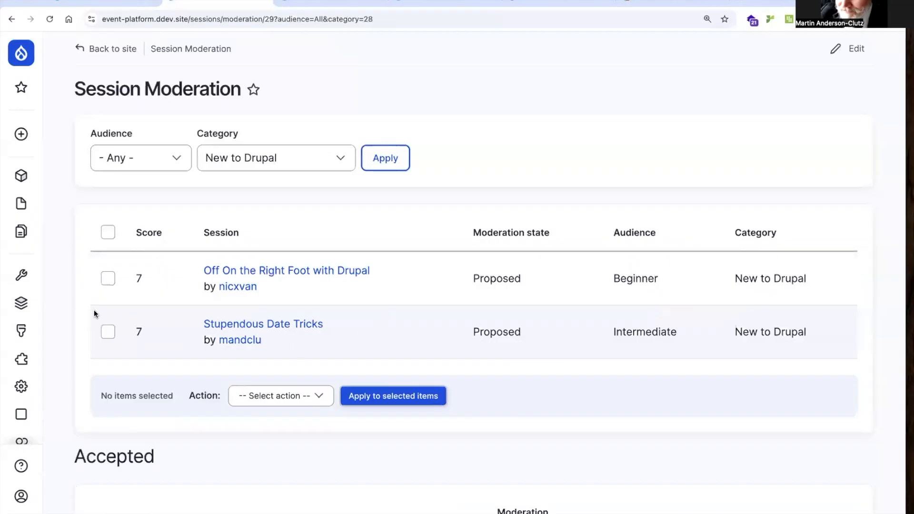
{"action": "left_click", "coordinate": [107, 279]}
{"action": "left_click", "coordinate": [365, 398]}
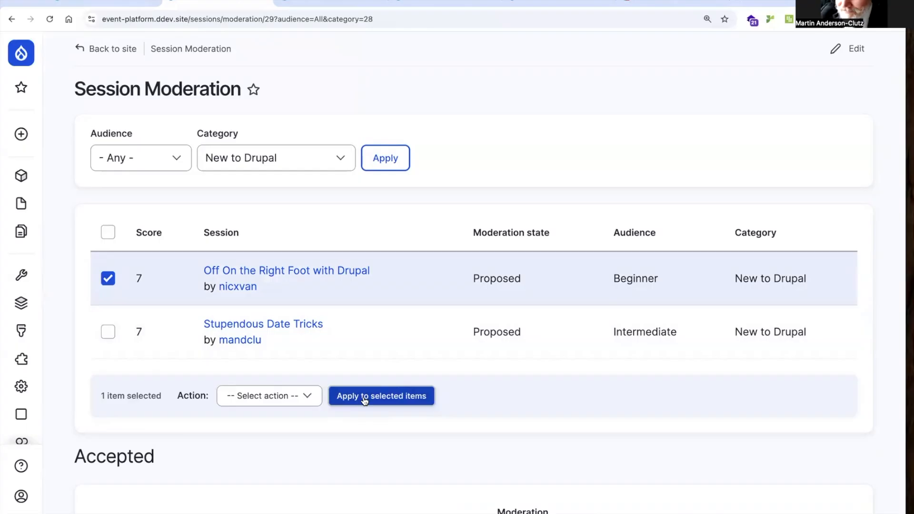
{"action": "left_click", "coordinate": [253, 397]}
{"action": "left_click", "coordinate": [248, 410]}
{"action": "left_click", "coordinate": [356, 400]}
{"action": "left_click", "coordinate": [125, 210]}
- Filter the moderation list to the Intermediate audience across any category
{"action": "left_click", "coordinate": [244, 302]}
{"action": "left_click", "coordinate": [243, 287]}
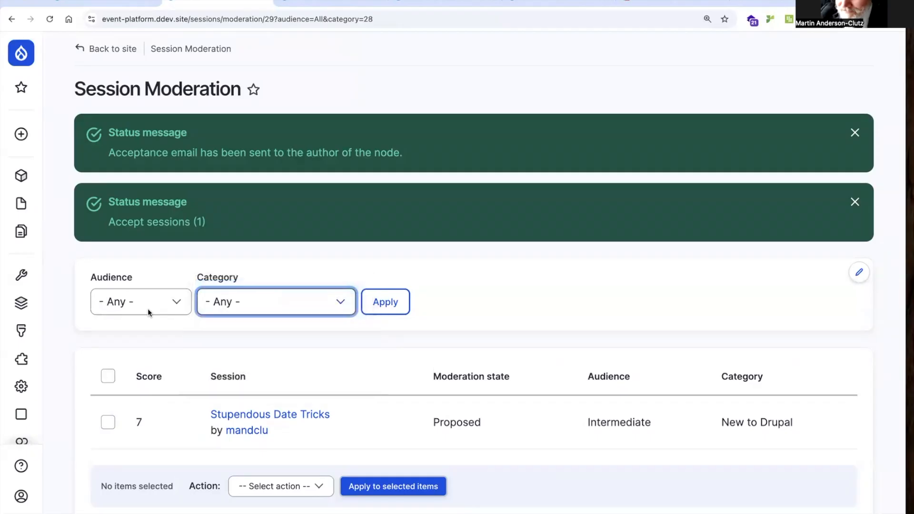
{"action": "left_click", "coordinate": [144, 305]}
{"action": "left_click", "coordinate": [139, 353]}
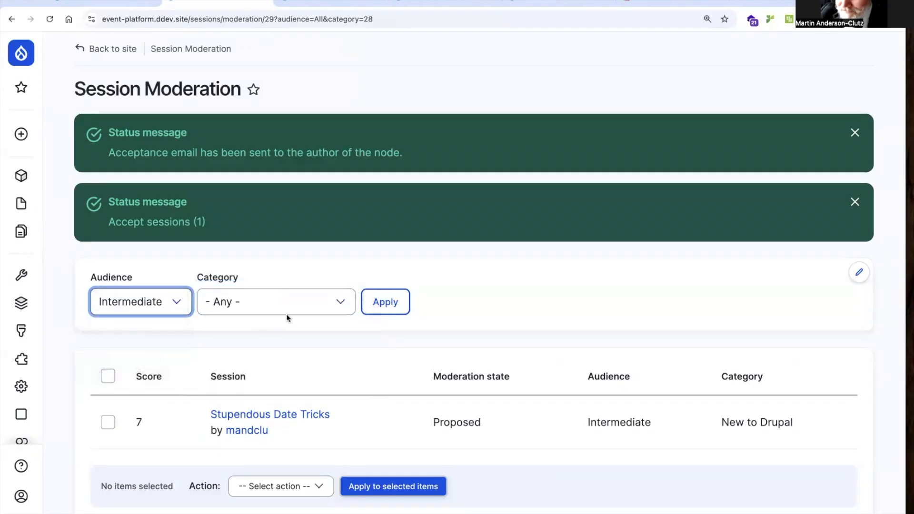
{"action": "left_click", "coordinate": [386, 302]}
- Accept the six Intermediate sessions scoring 7 or higher, from "From Chatbots to Content Magic" through "Stupendous Date Tricks"
{"action": "scroll", "coordinate": [379, 301], "scroll_direction": "down", "scroll_amount": 2}
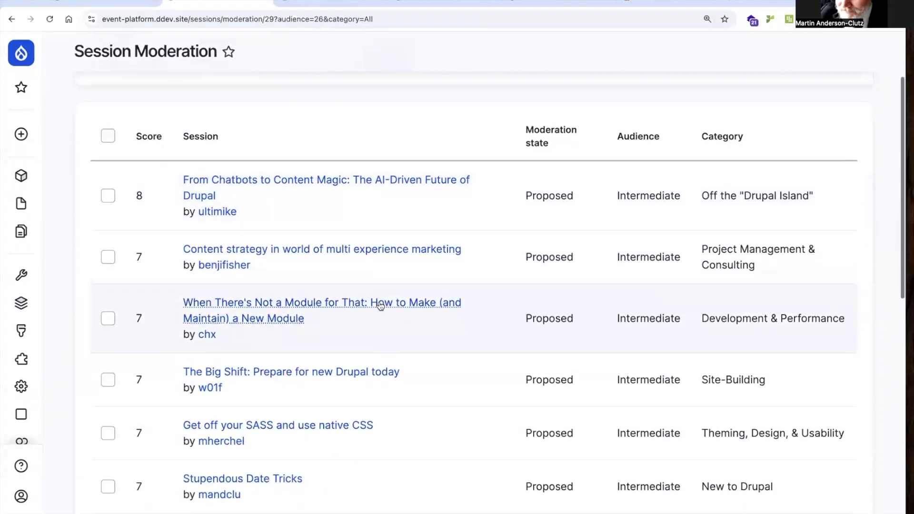
{"action": "scroll", "coordinate": [380, 304], "scroll_direction": "down", "scroll_amount": 3}
{"action": "scroll", "coordinate": [231, 239], "scroll_direction": "up", "scroll_amount": 2}
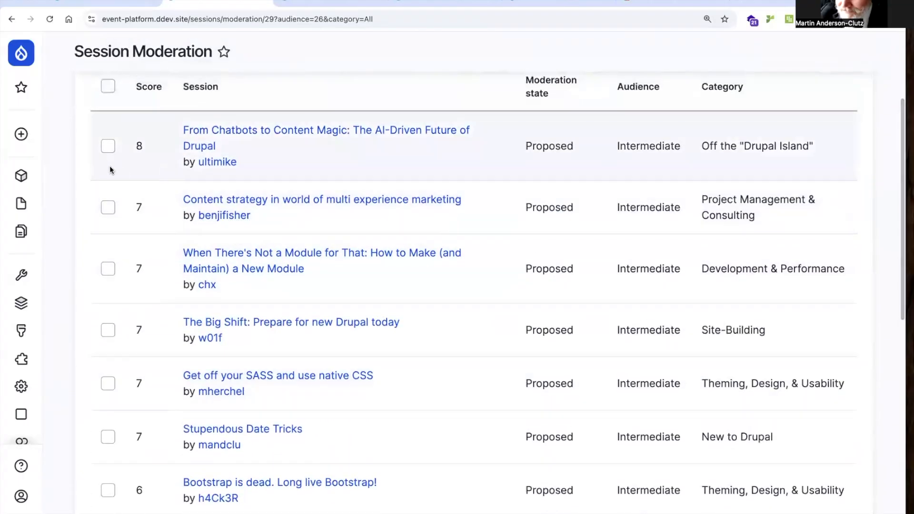
{"action": "left_click", "coordinate": [108, 146]}
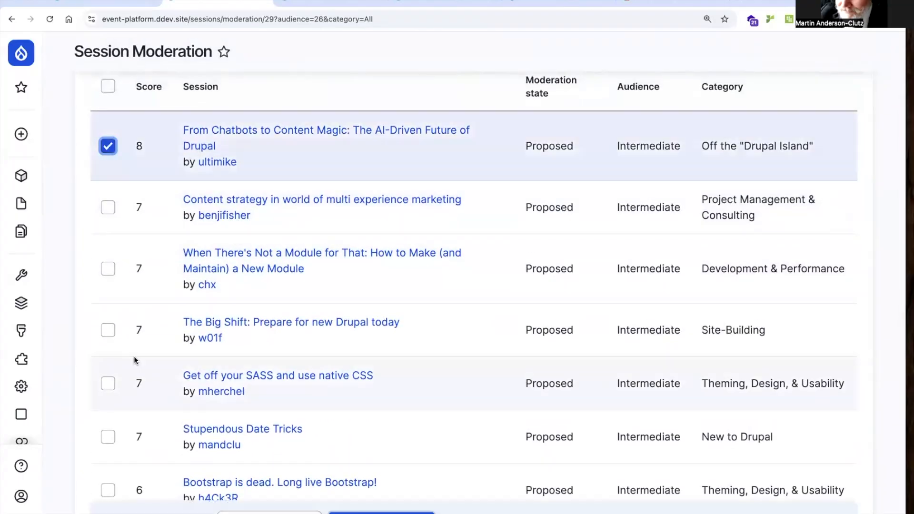
{"action": "left_click", "coordinate": [108, 437], "text": "shift"}
{"action": "left_click", "coordinate": [269, 512]}
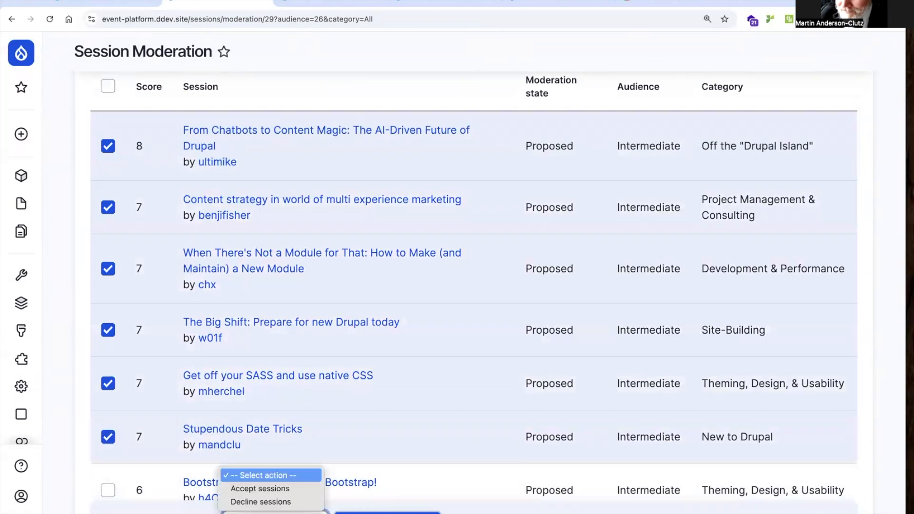
{"action": "left_click", "coordinate": [276, 490]}
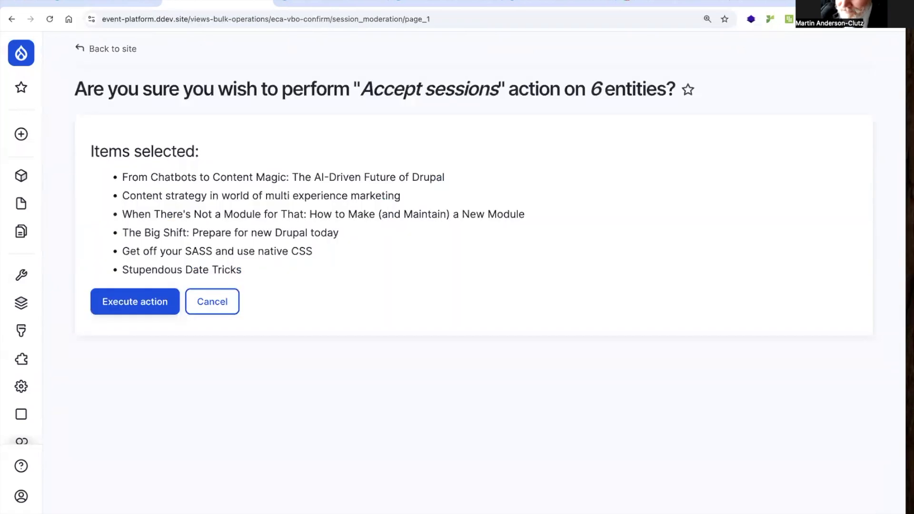
{"action": "left_click", "coordinate": [142, 308]}
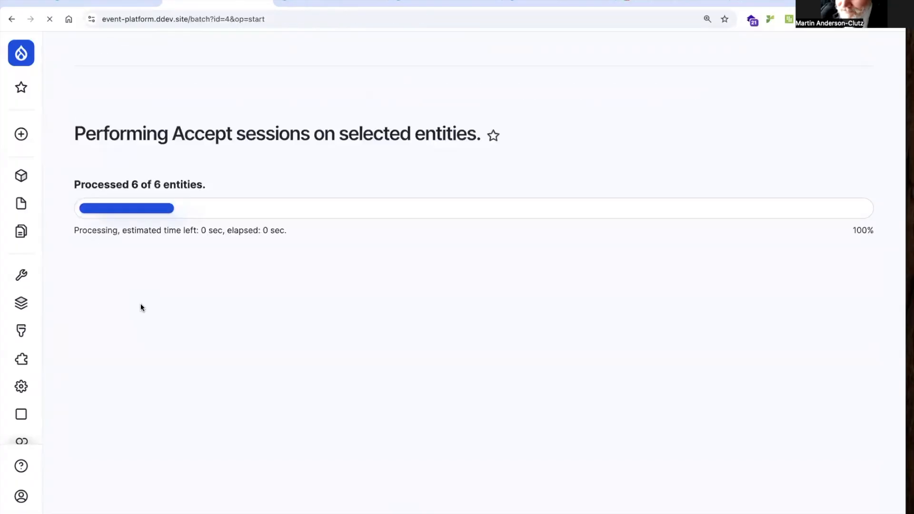
- Reset the Audience filter to Any and apply it to list all remaining proposed sessions
{"action": "scroll", "coordinate": [141, 304], "scroll_direction": "down", "scroll_amount": 7}
{"action": "scroll", "coordinate": [141, 304], "scroll_direction": "up", "scroll_amount": 5}
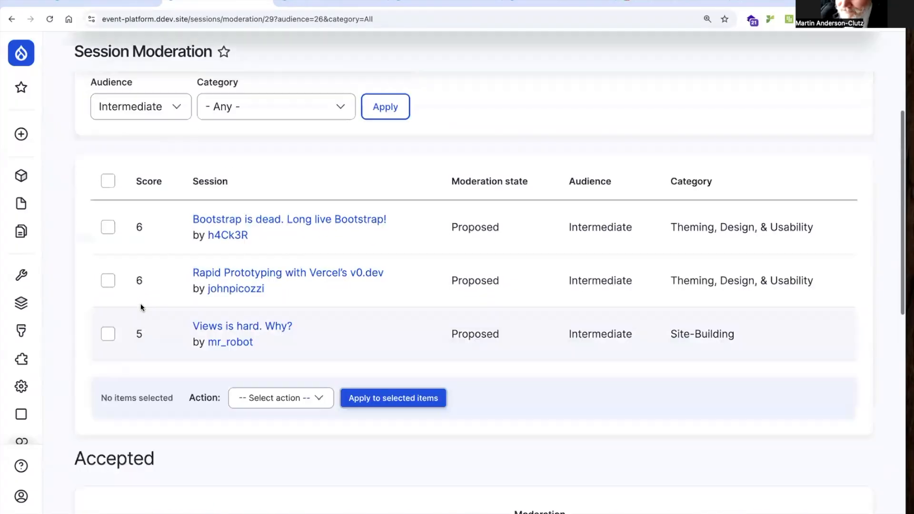
{"action": "left_click", "coordinate": [129, 192]}
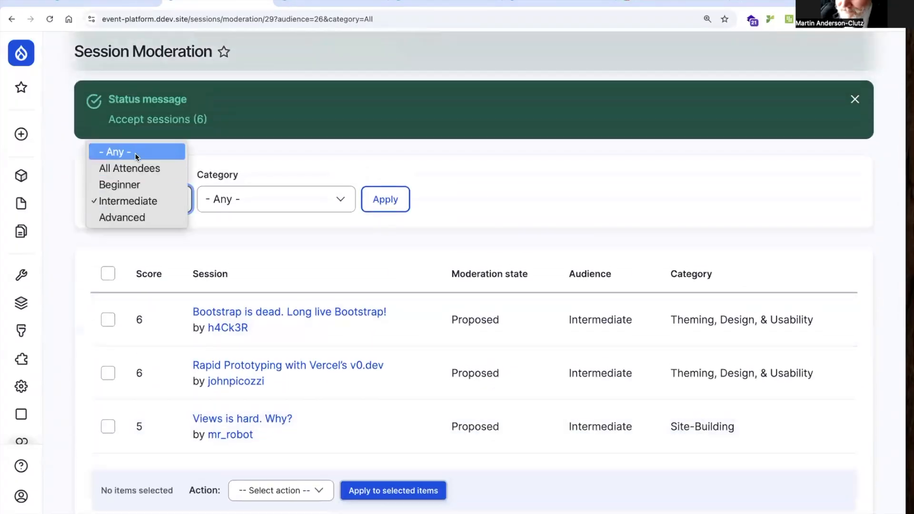
{"action": "left_click", "coordinate": [135, 153]}
{"action": "left_click", "coordinate": [392, 198]}
- Accept all remaining sessions scoring 7 or higher, from "From Fear to Freedom" through "Recipes: It's About Time!"
{"action": "scroll", "coordinate": [389, 201], "scroll_direction": "down", "scroll_amount": 10}
{"action": "scroll", "coordinate": [389, 201], "scroll_direction": "up", "scroll_amount": 10}
{"action": "scroll", "coordinate": [389, 205], "scroll_direction": "up", "scroll_amount": 3}
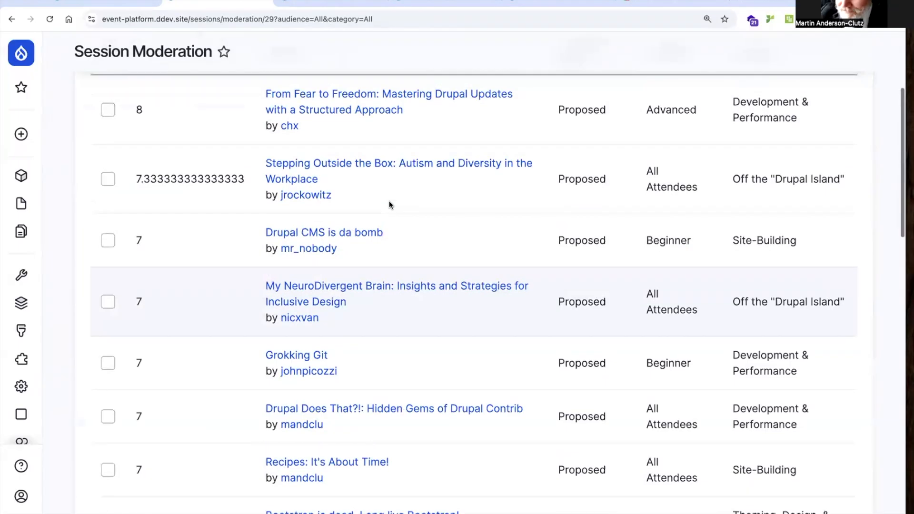
{"action": "left_click", "coordinate": [108, 198]}
{"action": "scroll", "coordinate": [115, 332], "scroll_direction": "down", "scroll_amount": 5}
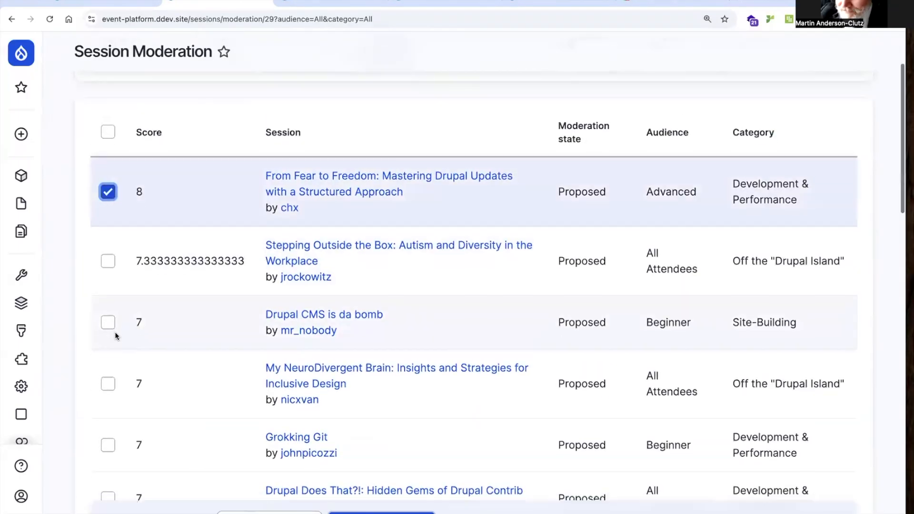
{"action": "left_click", "coordinate": [108, 281], "text": "shift"}
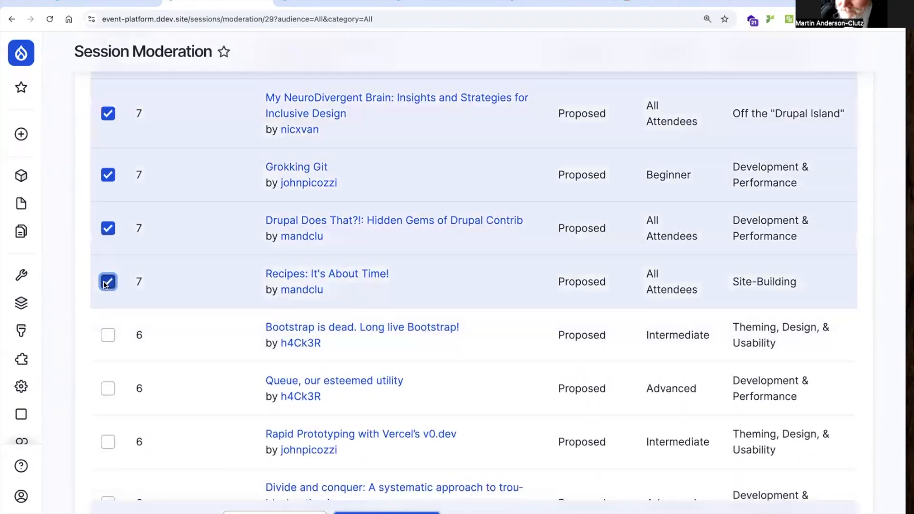
{"action": "left_click", "coordinate": [273, 512]}
{"action": "left_click", "coordinate": [286, 491]}
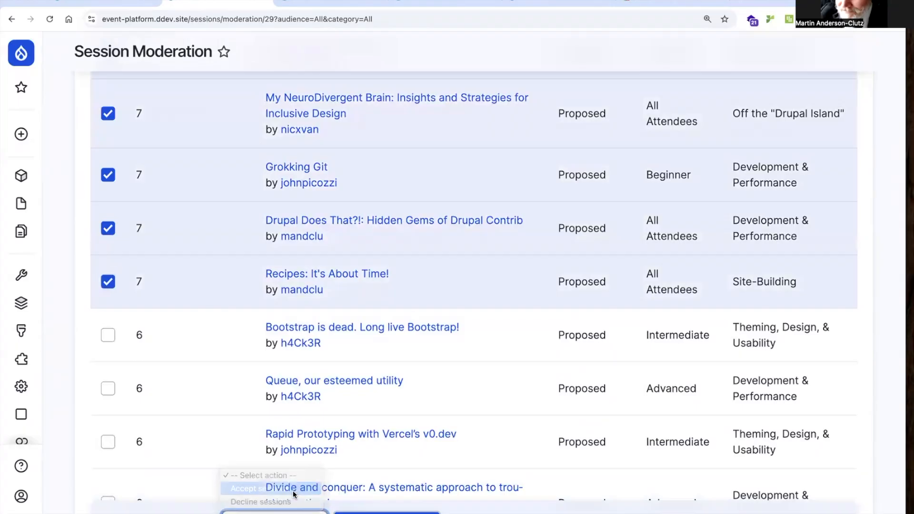
{"action": "left_click", "coordinate": [386, 513]}
{"action": "left_click", "coordinate": [143, 318]}
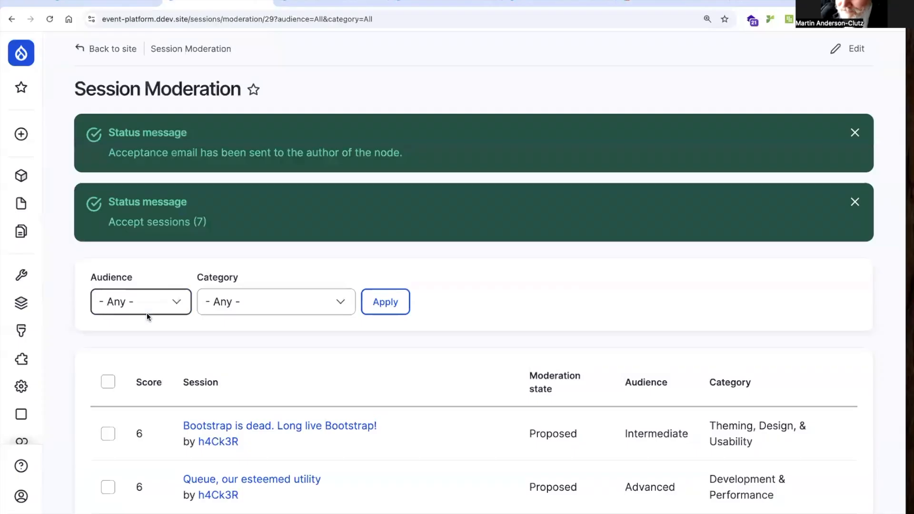
- Review the remaining proposed sessions and the Accepted list, and check the Mailpit inbox for the session acceptance emails
{"action": "scroll", "coordinate": [319, 376], "scroll_direction": "down", "scroll_amount": 10}
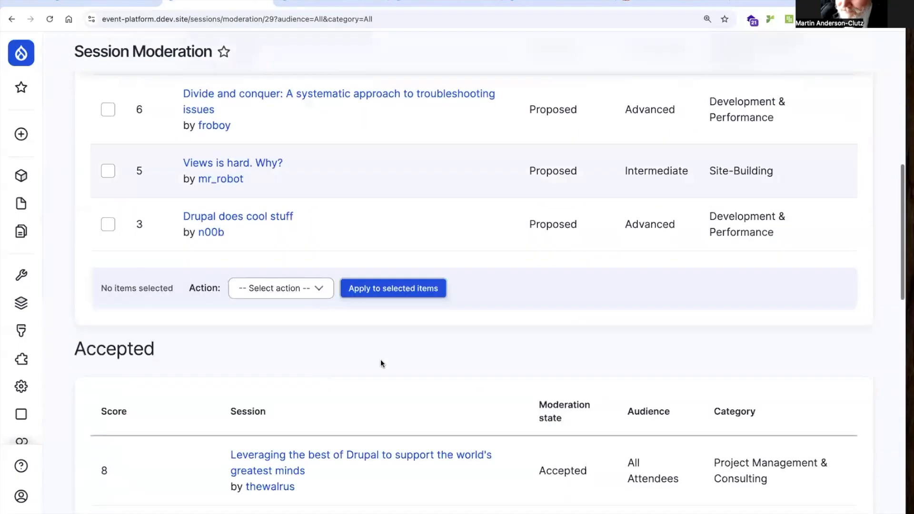
{"action": "scroll", "coordinate": [359, 425], "scroll_direction": "down", "scroll_amount": 5}
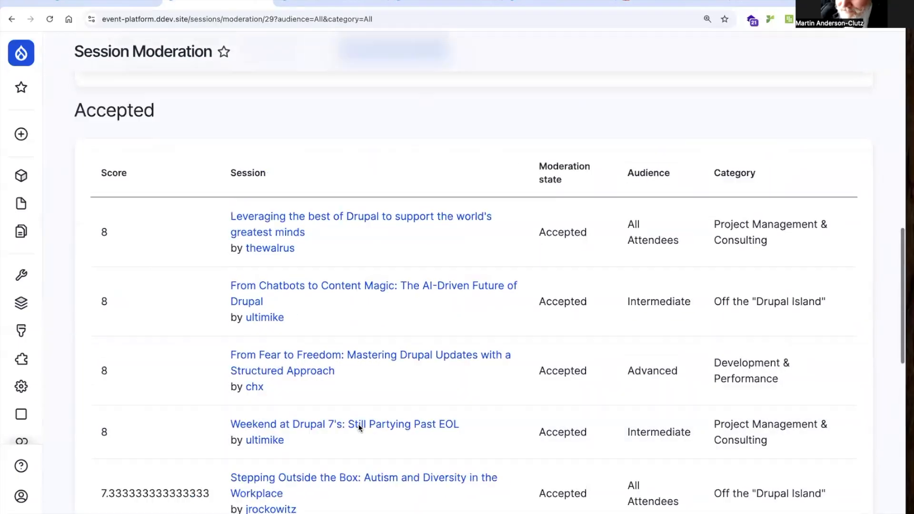
{"action": "scroll", "coordinate": [358, 424], "scroll_direction": "up", "scroll_amount": 15}
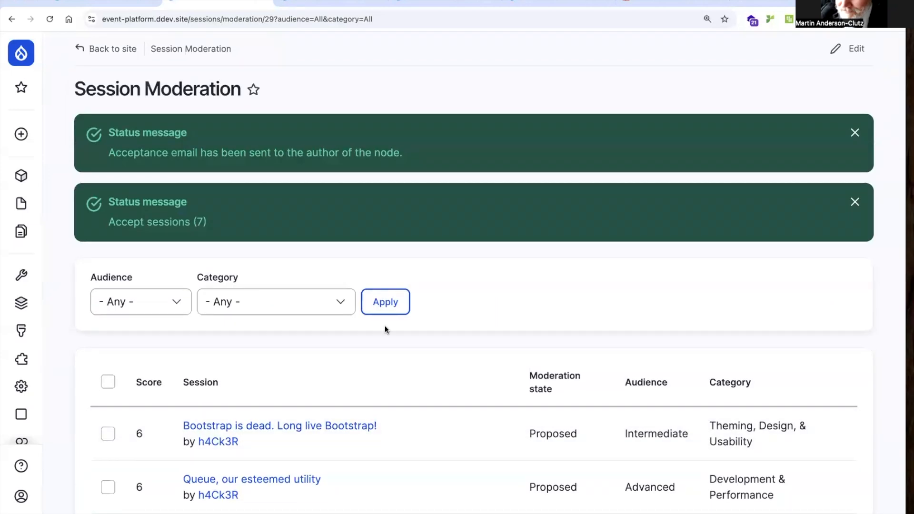
{"action": "left_click", "coordinate": [666, 1]}
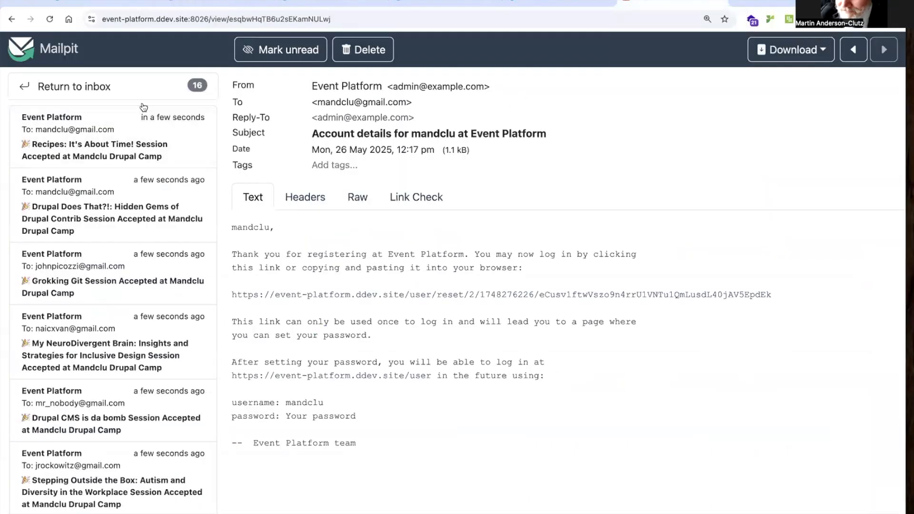
{"action": "left_click", "coordinate": [111, 92]}
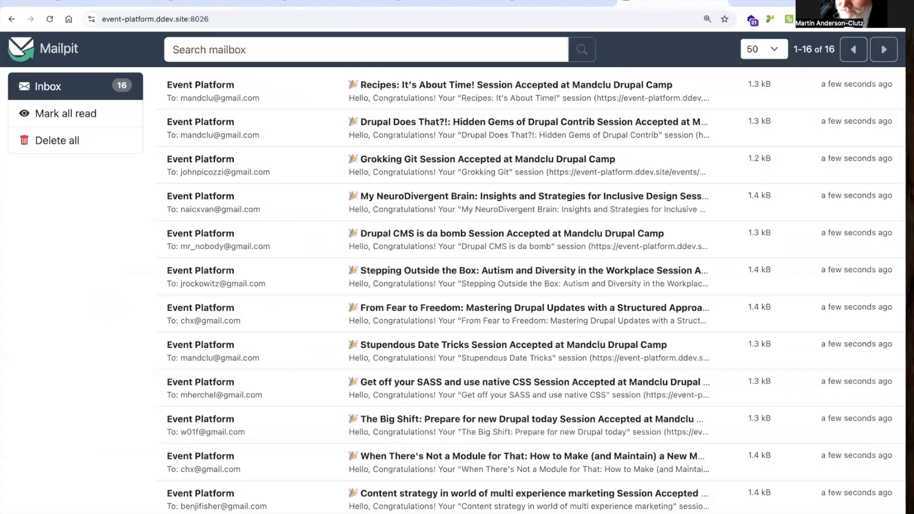
- Return to the event site, open the Session Schedule settings and examine the content types, workflow states and filters
{"action": "left_click", "coordinate": [217, 2]}
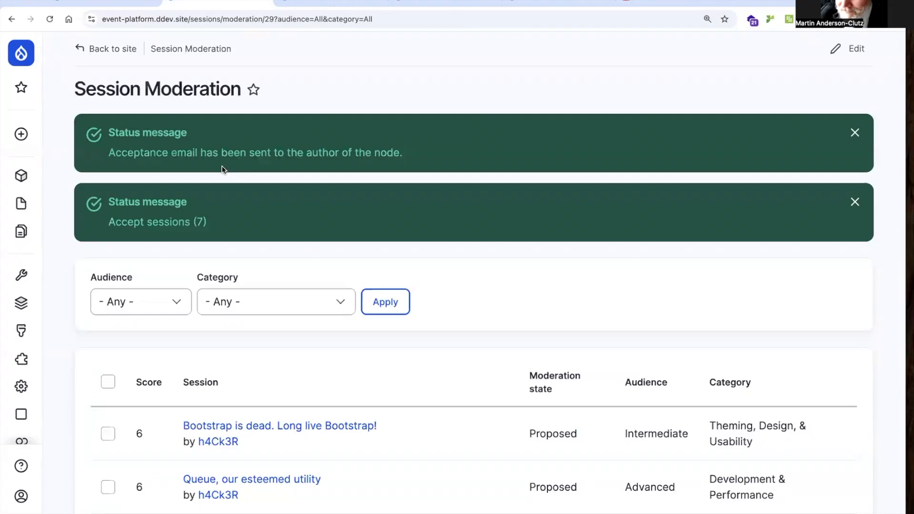
{"action": "mouse_move", "coordinate": [22, 415]}
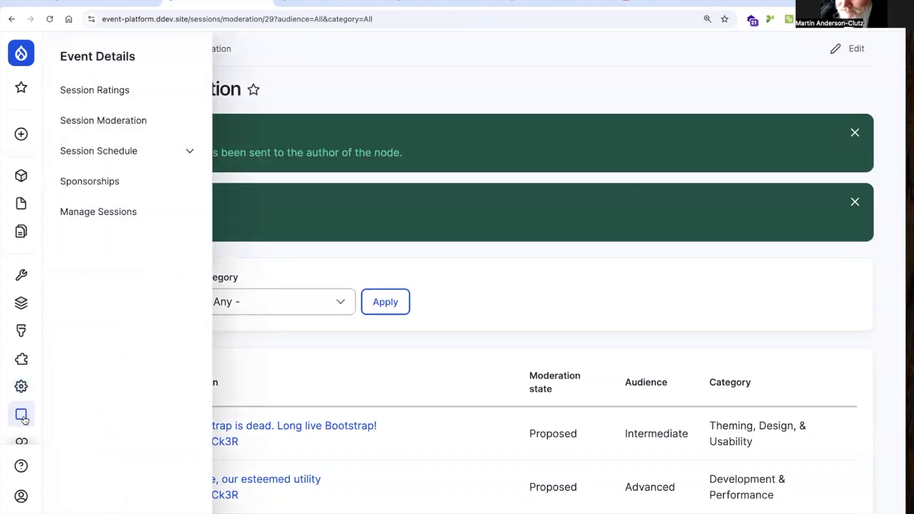
{"action": "left_click", "coordinate": [141, 155]}
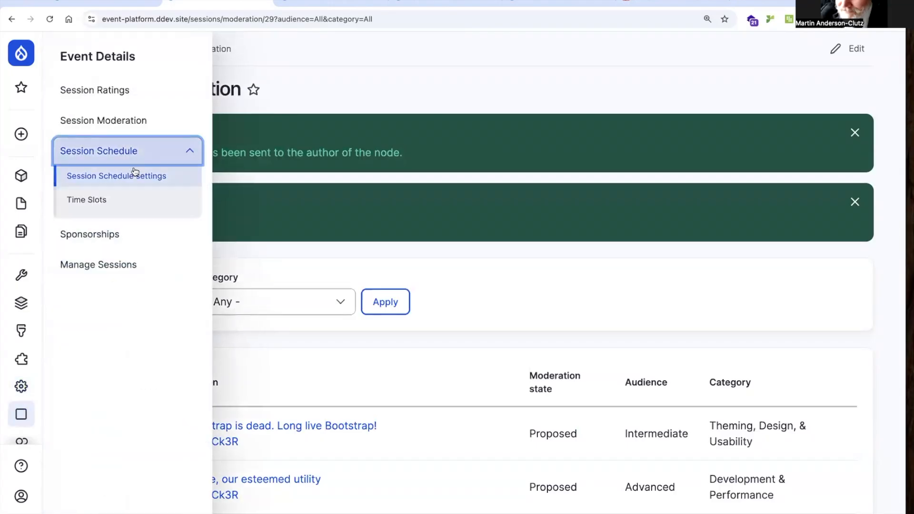
{"action": "left_click", "coordinate": [132, 177]}
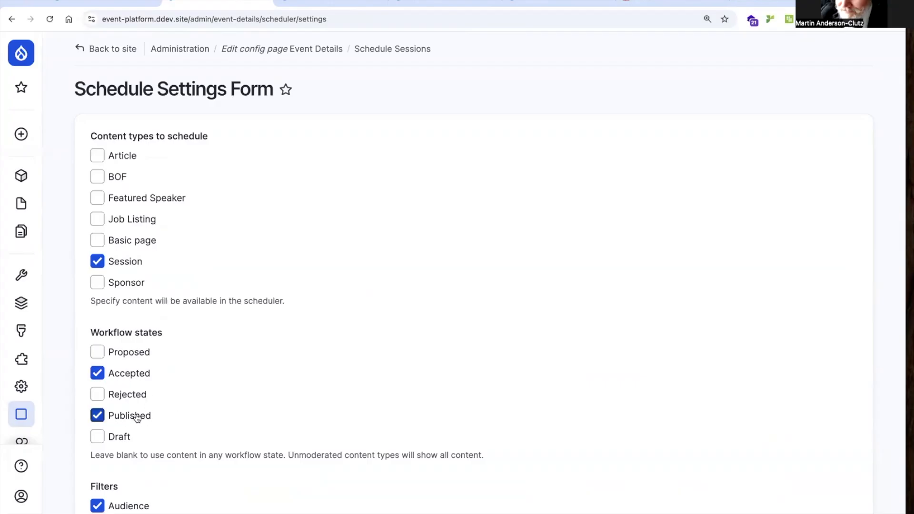
{"action": "scroll", "coordinate": [173, 436], "scroll_direction": "down", "scroll_amount": 3}
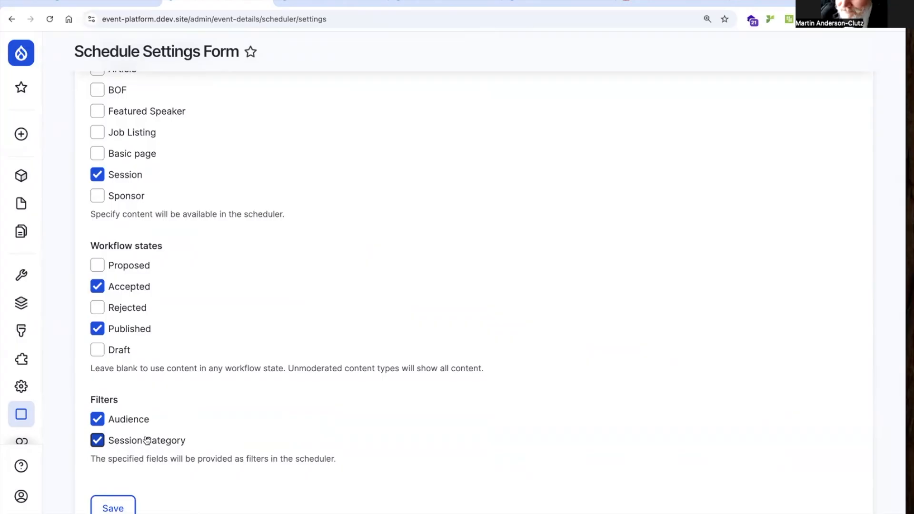
{"action": "scroll", "coordinate": [162, 418], "scroll_direction": "up", "scroll_amount": 4}
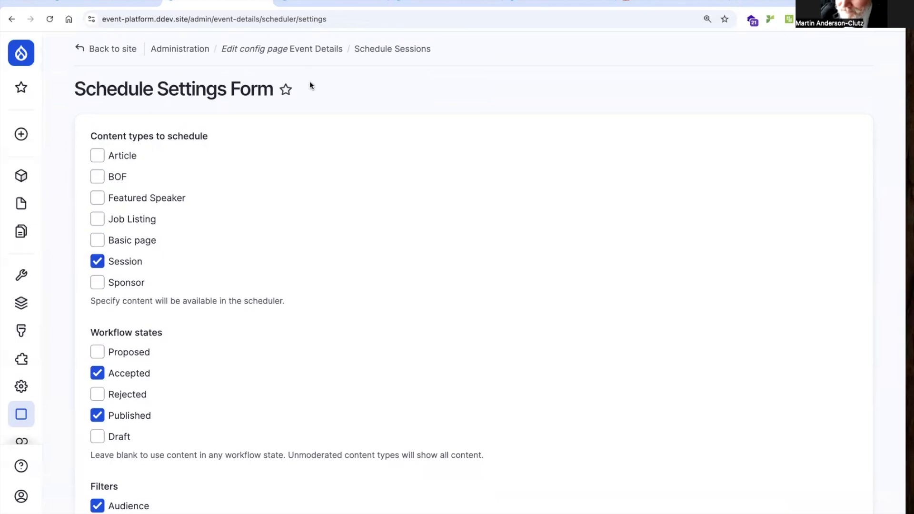
- Open the Time Slots tool from Schedule Sessions and set the end date to 08/15/2025
{"action": "left_click", "coordinate": [397, 54]}
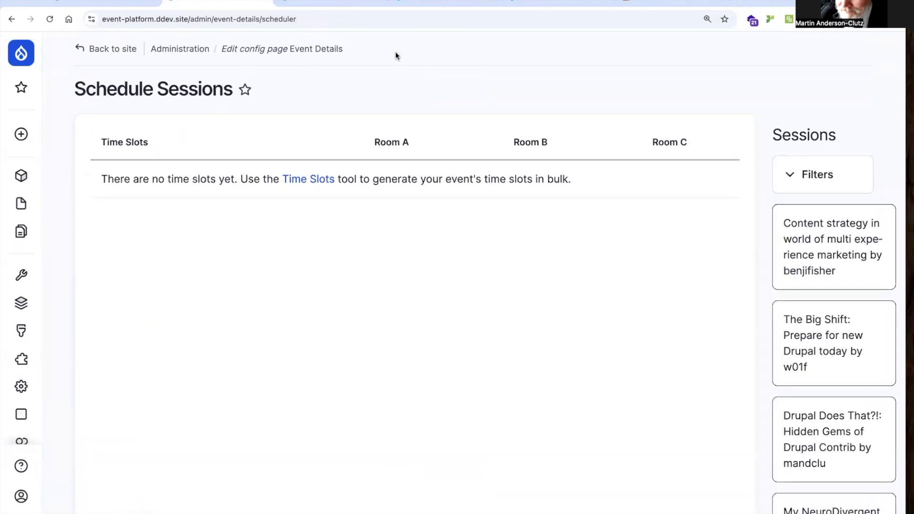
{"action": "left_click", "coordinate": [317, 180]}
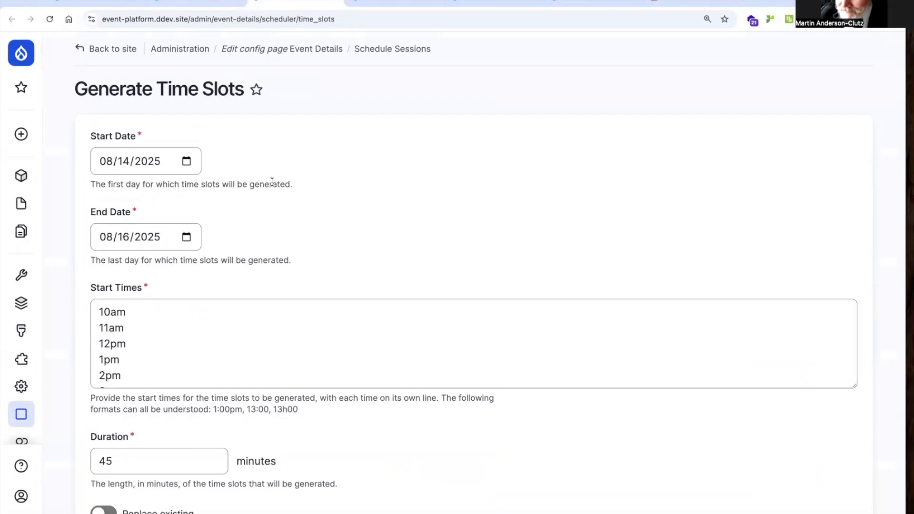
{"action": "left_click", "coordinate": [161, 172]}
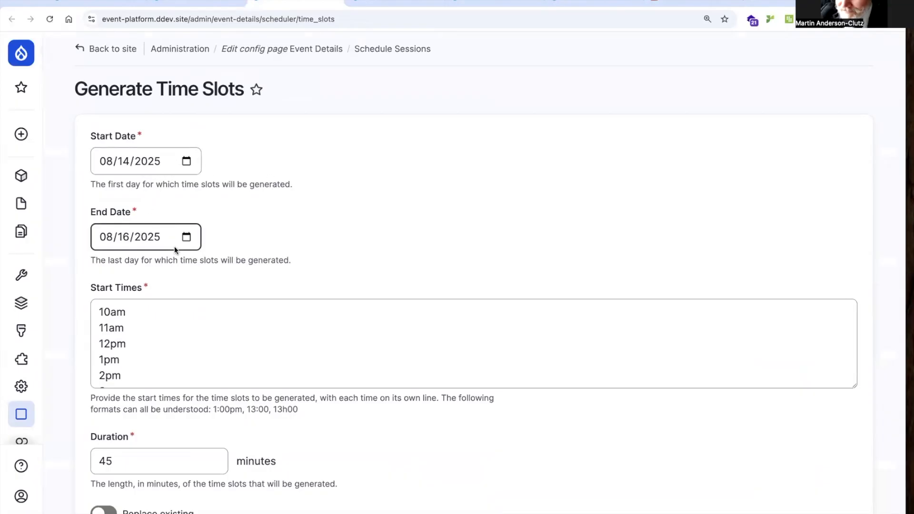
{"action": "left_click", "coordinate": [185, 237]}
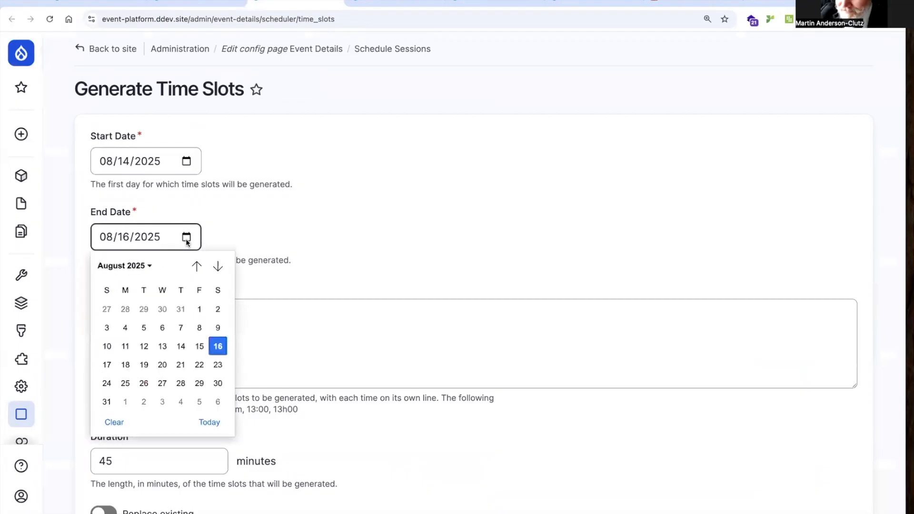
{"action": "left_click", "coordinate": [203, 347]}
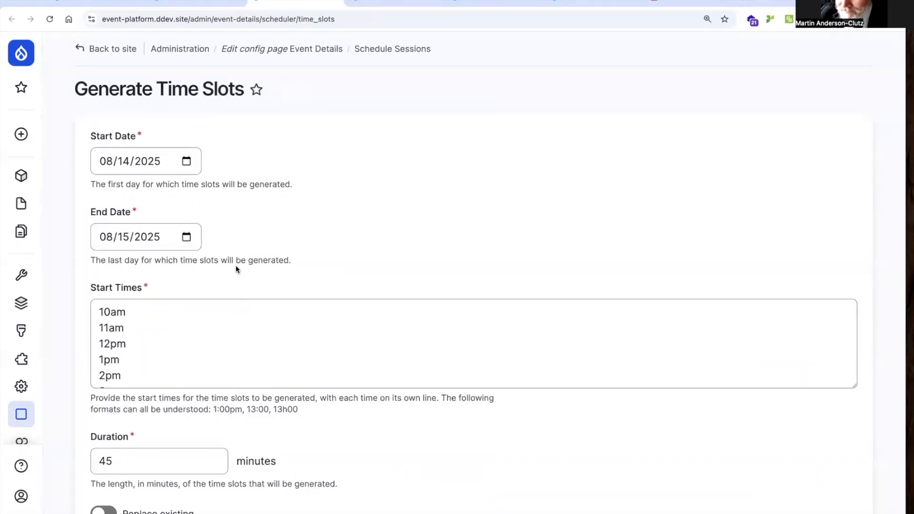
- Change the 11am start time to 11:15am and the 2pm start time to 2:10pm
{"action": "scroll", "coordinate": [236, 269], "scroll_direction": "down", "scroll_amount": 1}
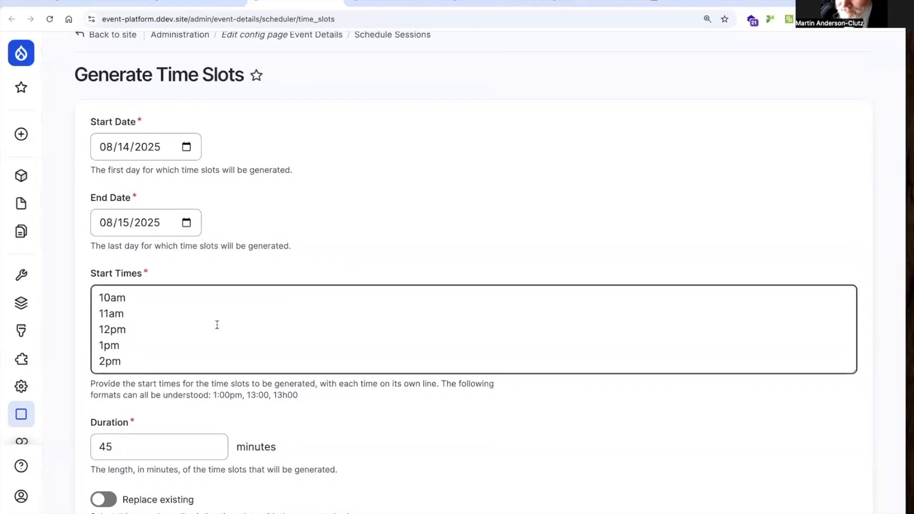
{"action": "left_click", "coordinate": [108, 313]}
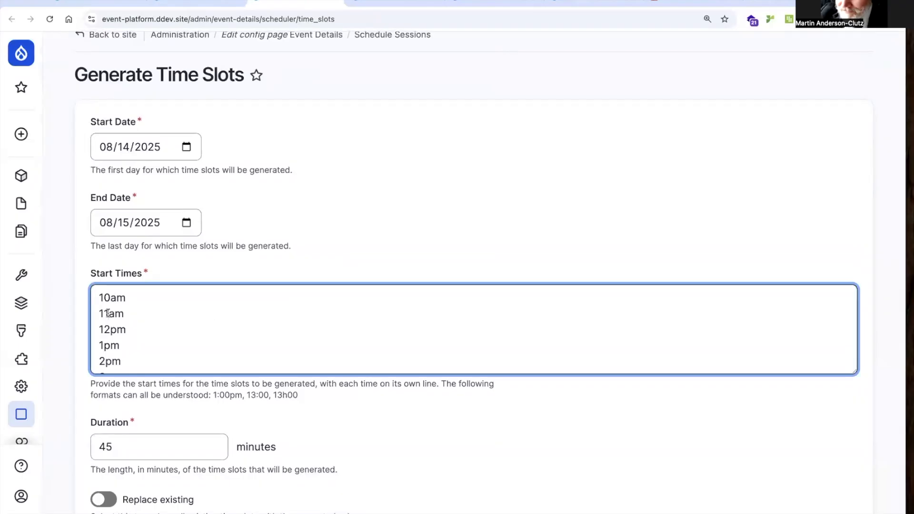
{"action": "type", "text": ":15"}
{"action": "scroll", "coordinate": [132, 328], "scroll_direction": "down", "scroll_amount": 1}
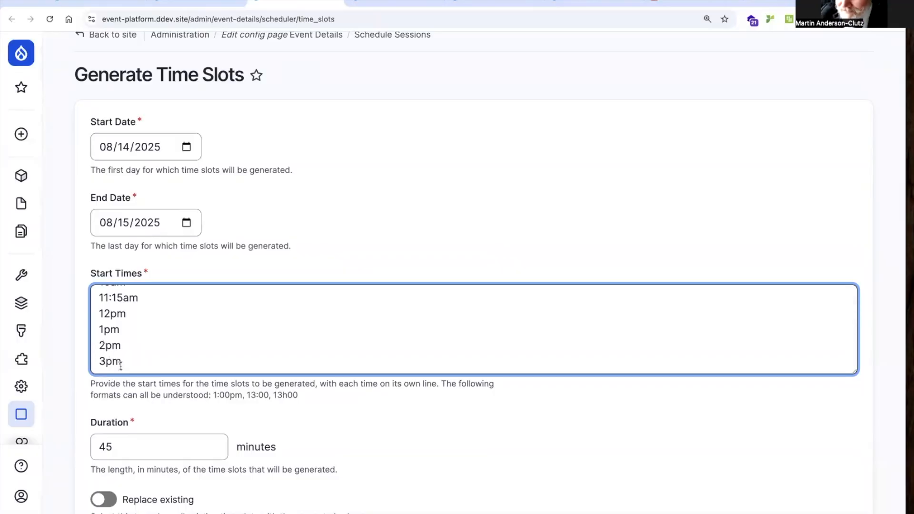
{"action": "left_click", "coordinate": [103, 345]}
{"action": "type", "text": ":10"}
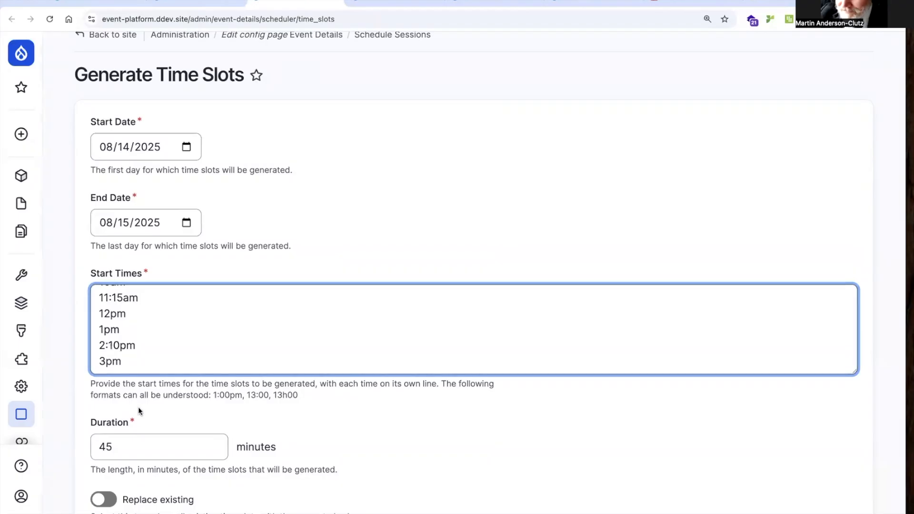
- Generate the time slots and reload the Schedule Sessions page to show them
{"action": "scroll", "coordinate": [138, 407], "scroll_direction": "down", "scroll_amount": 3}
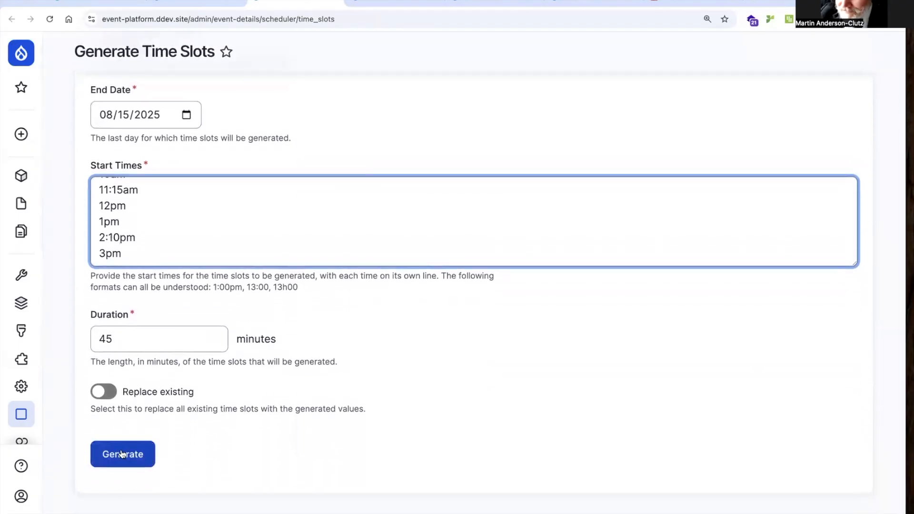
{"action": "left_click", "coordinate": [121, 454]}
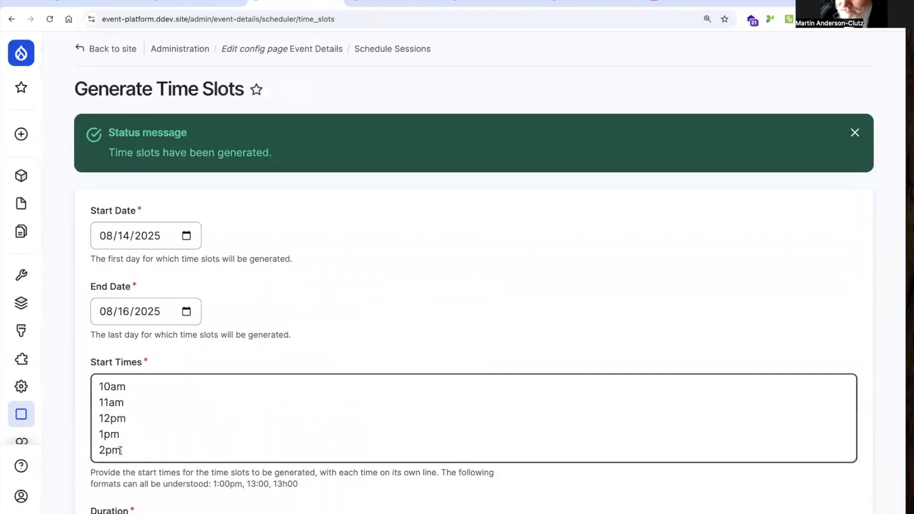
{"action": "left_click", "coordinate": [204, 2]}
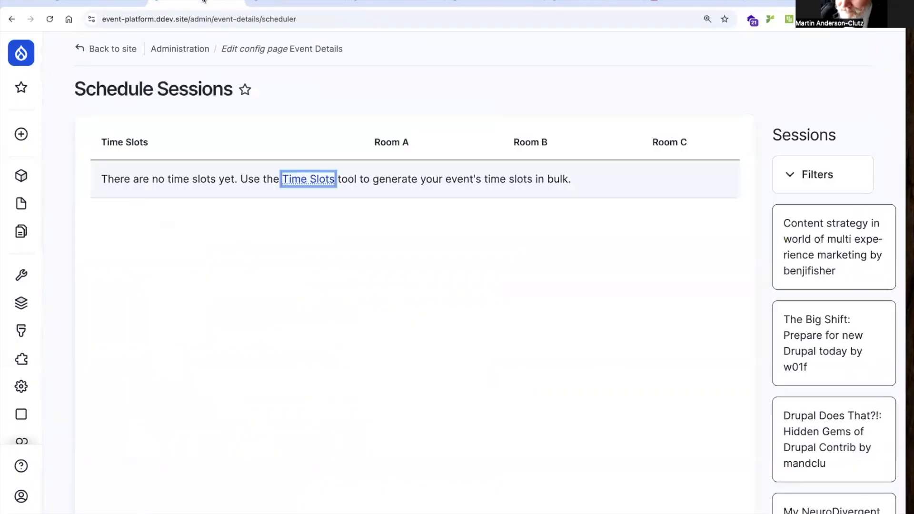
{"action": "key", "text": "super+r"}
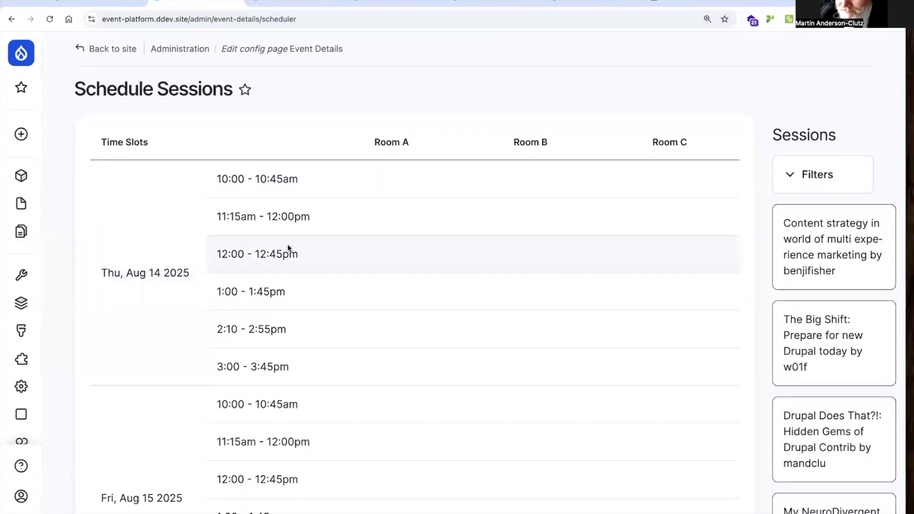
- On Thursday, schedule "Content strategy in world of multi experience marketing" in Room A at 11:15am and "Drupal Does That?!" in Room B at 1:00pm
{"action": "scroll", "coordinate": [287, 244], "scroll_direction": "down", "scroll_amount": 1}
{"action": "scroll", "coordinate": [288, 244], "scroll_direction": "up", "scroll_amount": 1}
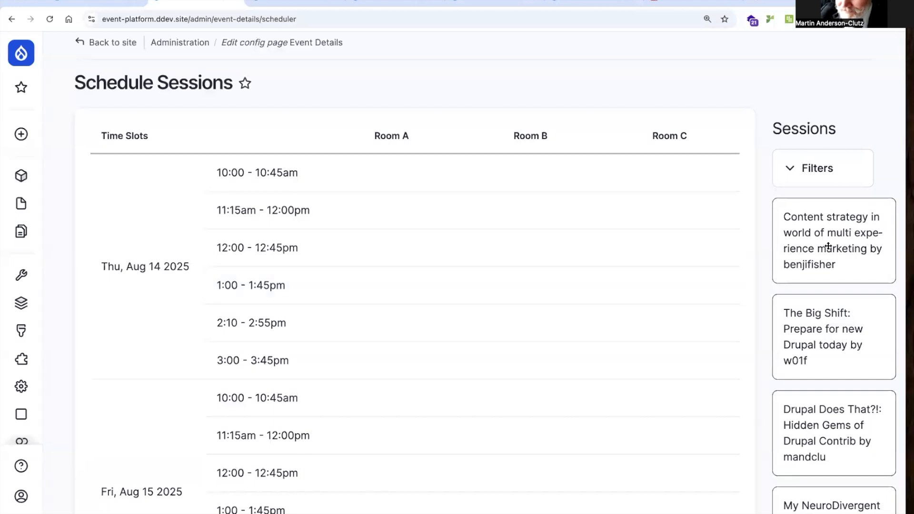
{"action": "left_click_drag", "start_coordinate": [829, 244], "coordinate": [404, 222]}
{"action": "left_click_drag", "start_coordinate": [823, 329], "coordinate": [675, 336]}
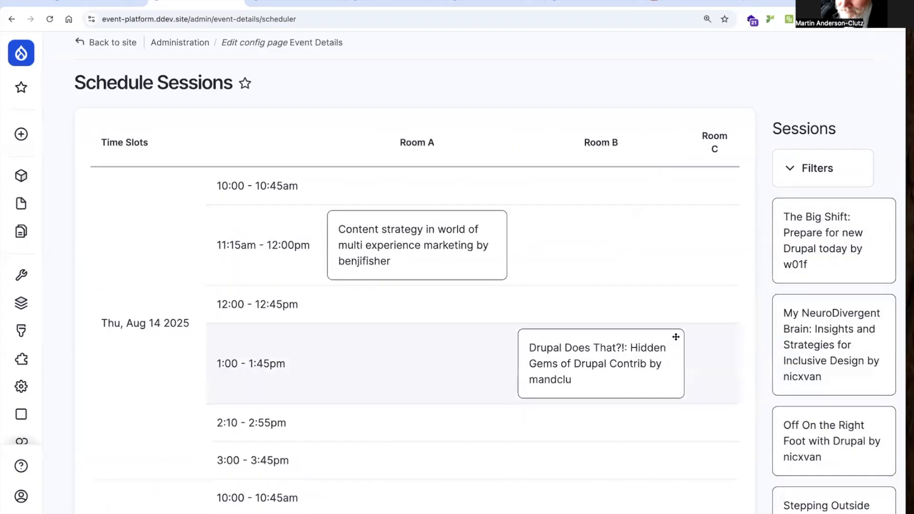
- In Thursday's Room C, schedule "Off On the Right Foot with Drupal" at 12:00pm and "The Big Shift" at 11:15am
{"action": "left_click_drag", "start_coordinate": [835, 420], "coordinate": [728, 297]}
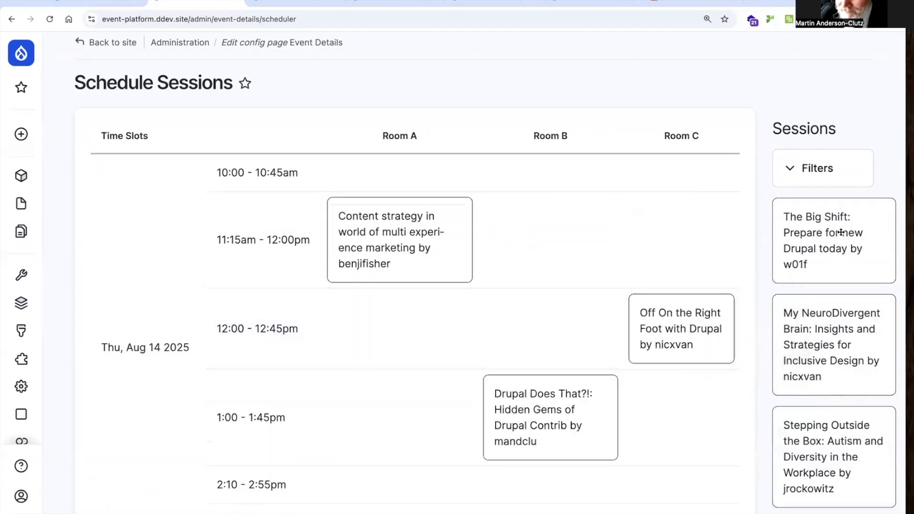
{"action": "left_click_drag", "start_coordinate": [841, 233], "coordinate": [669, 253]}
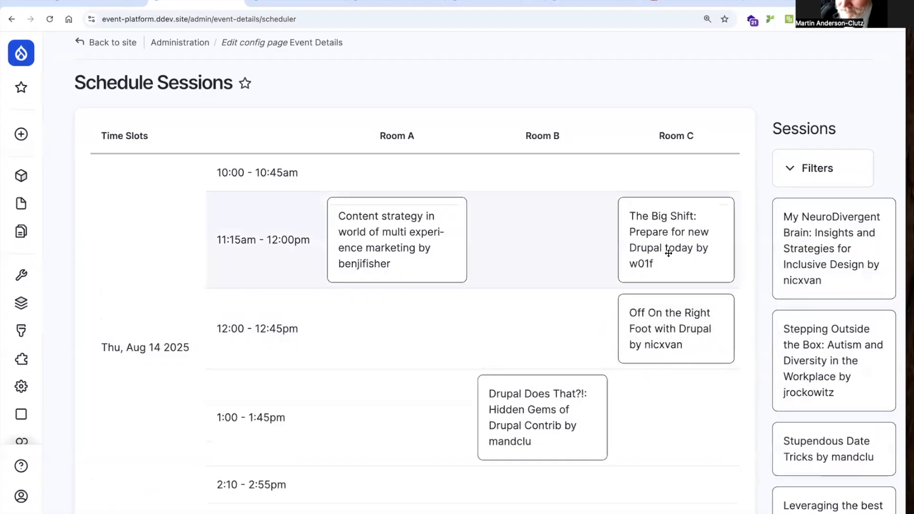
- Filter the sessions to the Intermediate audience and move "The Big Shift" to Room A at 12:00pm on Thursday
{"action": "left_click", "coordinate": [807, 172]}
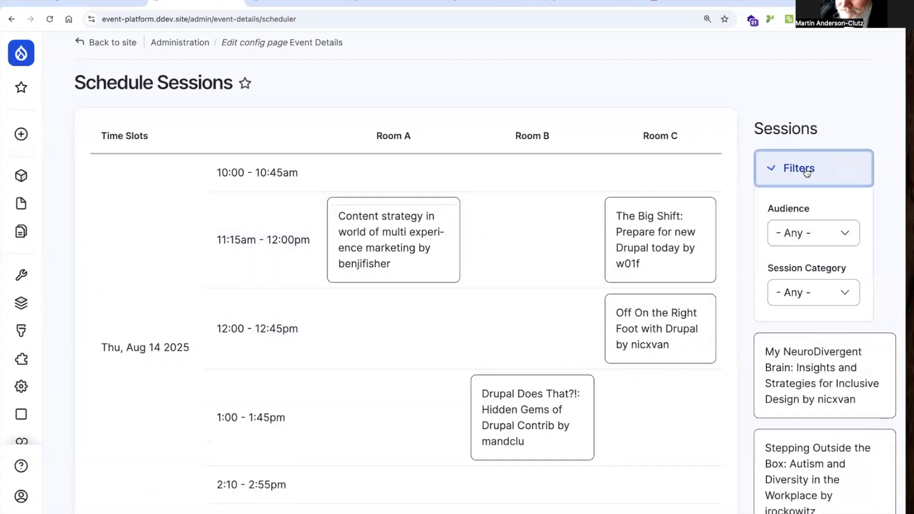
{"action": "left_click", "coordinate": [807, 233]}
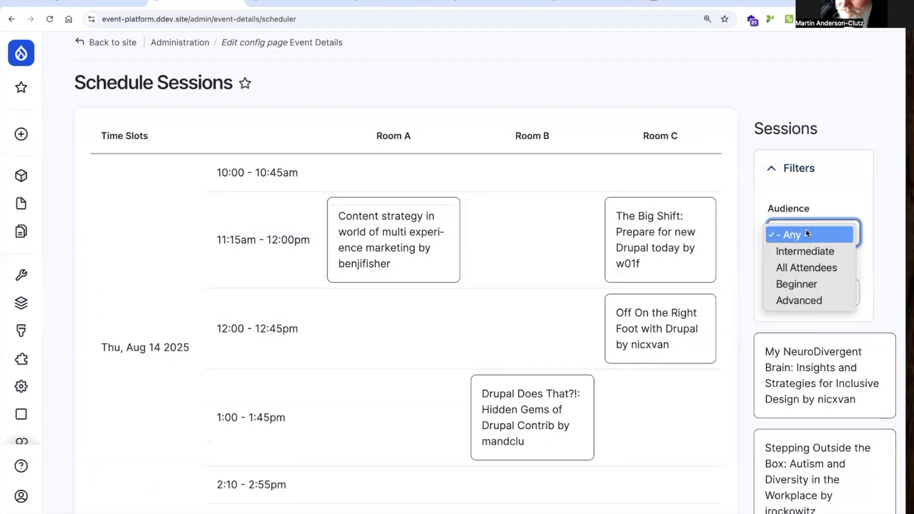
{"action": "left_click", "coordinate": [798, 255]}
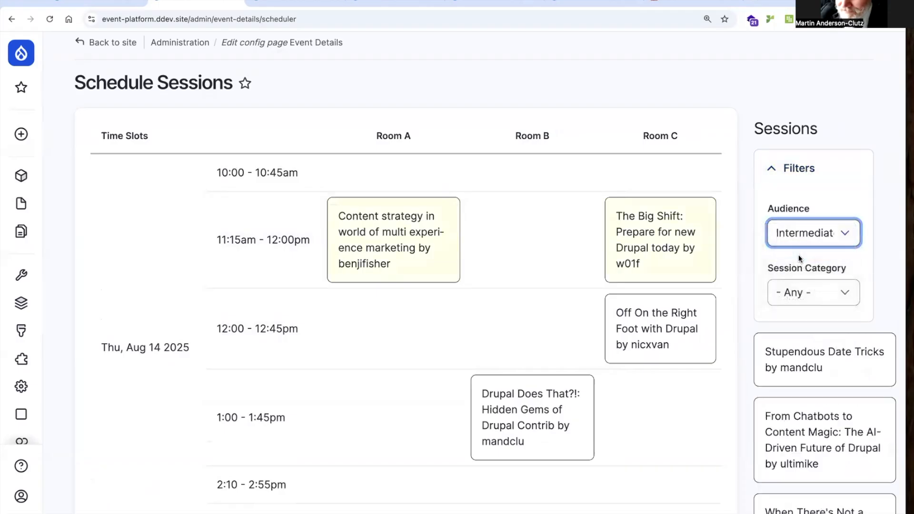
{"action": "left_click_drag", "start_coordinate": [657, 253], "coordinate": [410, 353]}
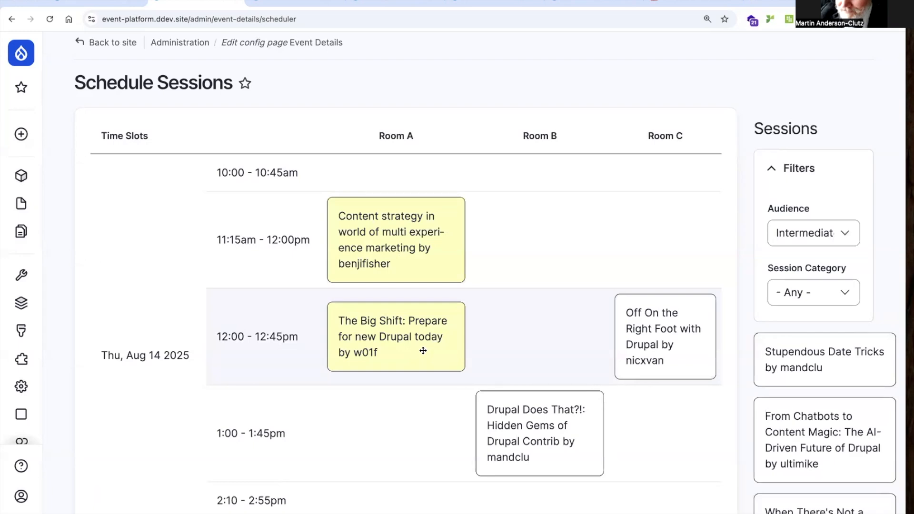
- Reset Audience to Any, filter by Theming, Design, & Usability and schedule "Get off your SASS and use native CSS" in Thursday's Room A at 1:00pm
{"action": "left_click", "coordinate": [806, 239]}
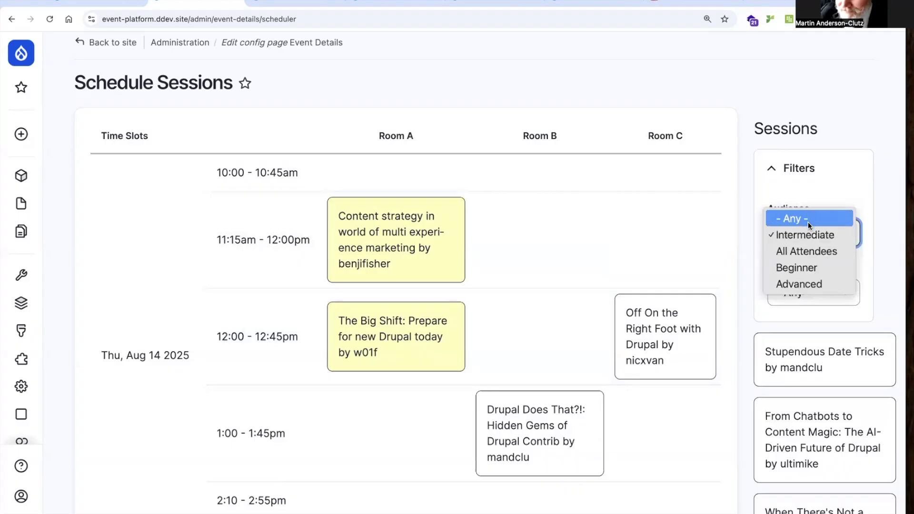
{"action": "left_click", "coordinate": [808, 220]}
{"action": "left_click", "coordinate": [797, 283]}
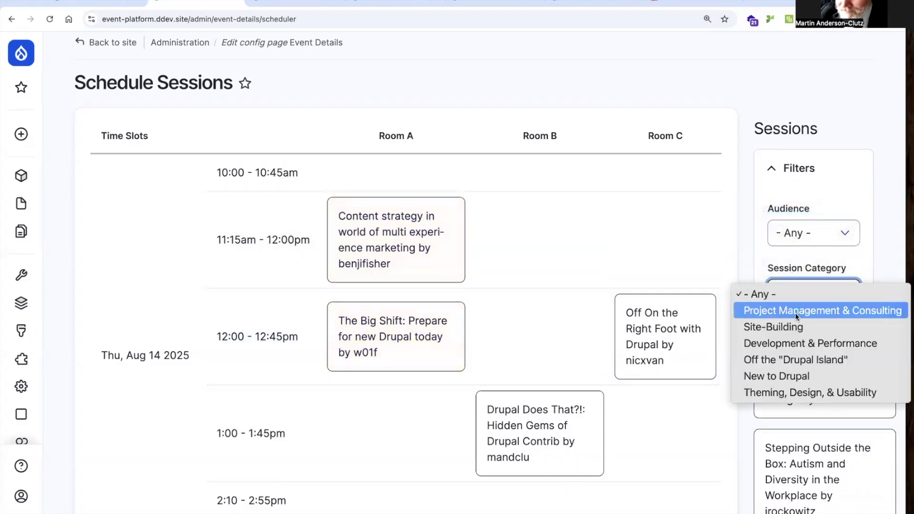
{"action": "left_click", "coordinate": [809, 393]}
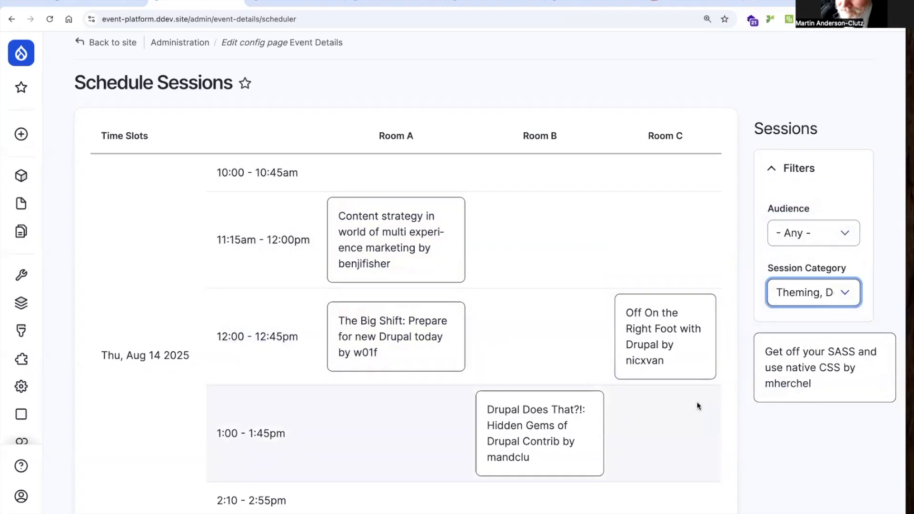
{"action": "scroll", "coordinate": [699, 405], "scroll_direction": "down", "scroll_amount": 7}
{"action": "scroll", "coordinate": [699, 405], "scroll_direction": "up", "scroll_amount": 7}
{"action": "left_click", "coordinate": [828, 364]}
{"action": "left_click_drag", "start_coordinate": [829, 364], "coordinate": [458, 421]}
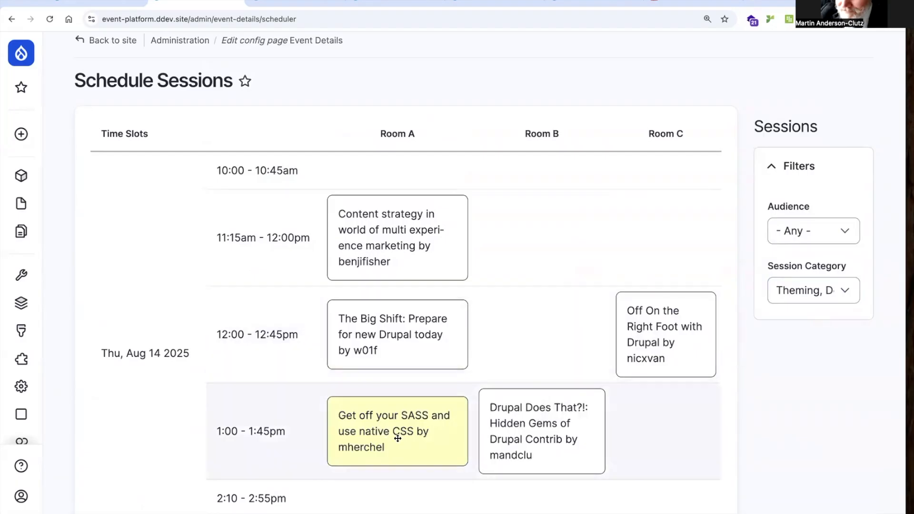
- Filter by the Off the "Drupal Island" category and schedule "My NeuroDivergent Brain" in Room A at 2:10pm on Thursday
{"action": "left_click", "coordinate": [824, 291]}
{"action": "left_click", "coordinate": [828, 260]}
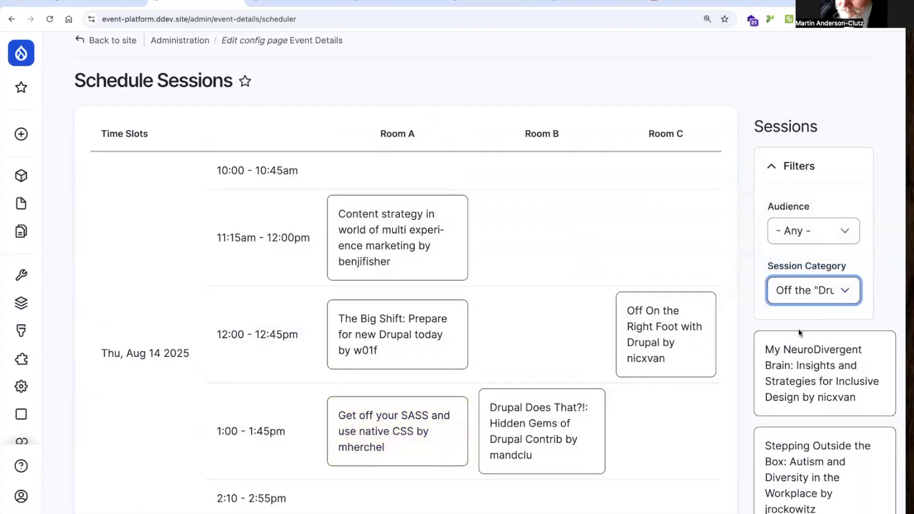
{"action": "scroll", "coordinate": [798, 334], "scroll_direction": "down", "scroll_amount": 3}
{"action": "scroll", "coordinate": [798, 348], "scroll_direction": "up", "scroll_amount": 2}
{"action": "scroll", "coordinate": [796, 359], "scroll_direction": "down", "scroll_amount": 2}
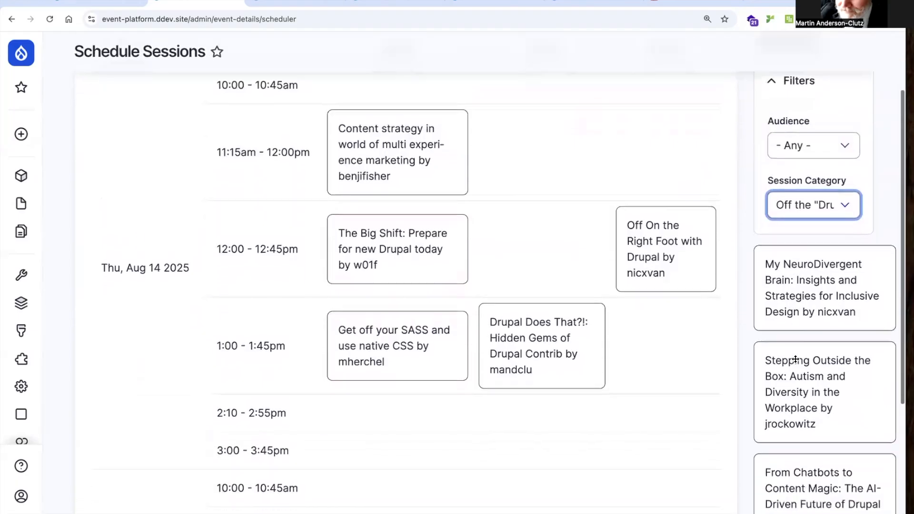
{"action": "left_click_drag", "start_coordinate": [806, 281], "coordinate": [410, 379]}
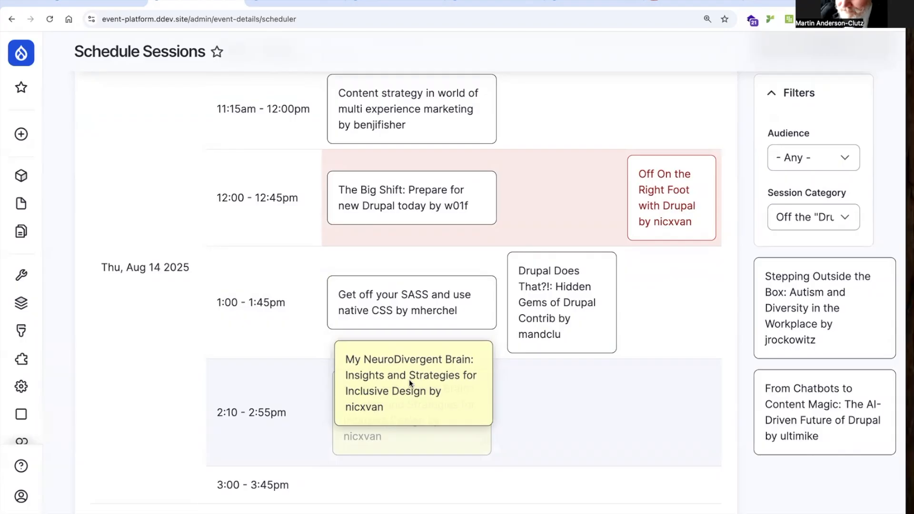
{"action": "left_click_drag", "start_coordinate": [410, 382], "coordinate": [411, 380]}
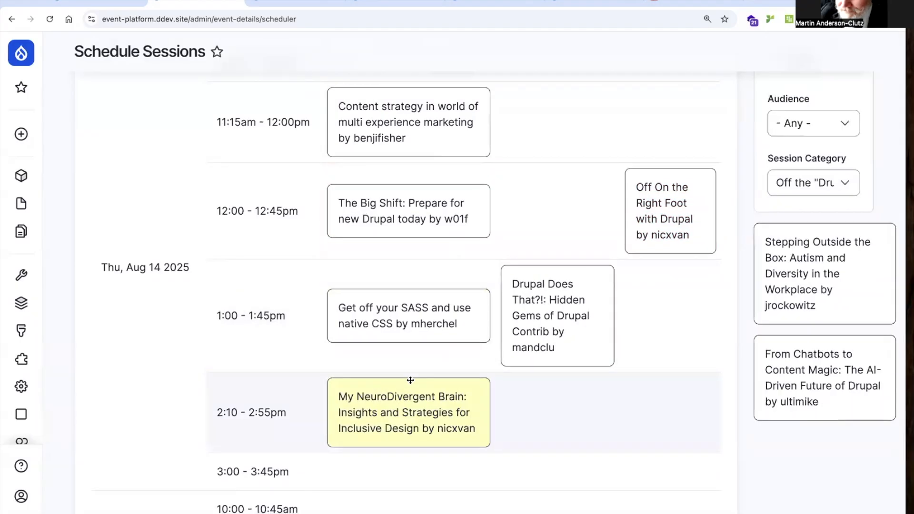
- Schedule "Stepping Outside the Box" and "From Chatbots to Content Magic" in open Room A time slots
{"action": "scroll", "coordinate": [587, 377], "scroll_direction": "down", "scroll_amount": 3}
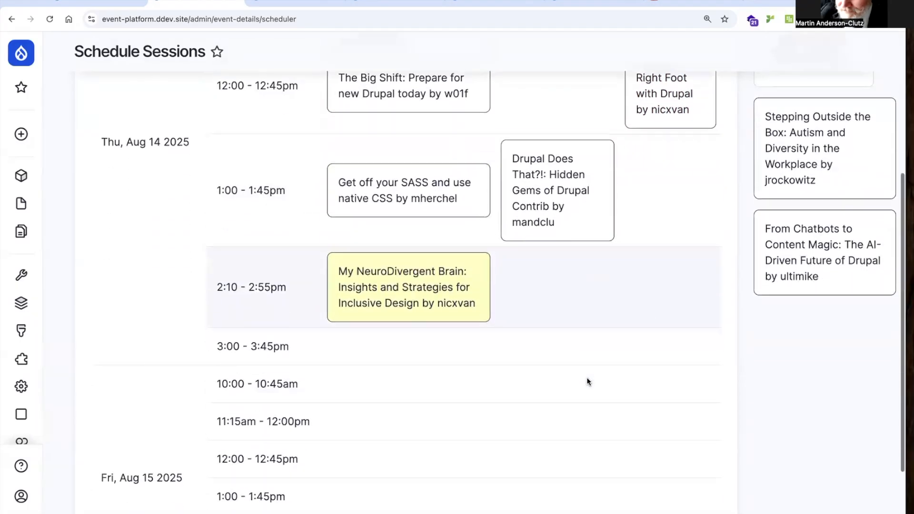
{"action": "left_click_drag", "start_coordinate": [808, 157], "coordinate": [453, 343]}
{"action": "left_click_drag", "start_coordinate": [797, 126], "coordinate": [432, 392]}
{"action": "scroll", "coordinate": [431, 382], "scroll_direction": "up", "scroll_amount": 6}
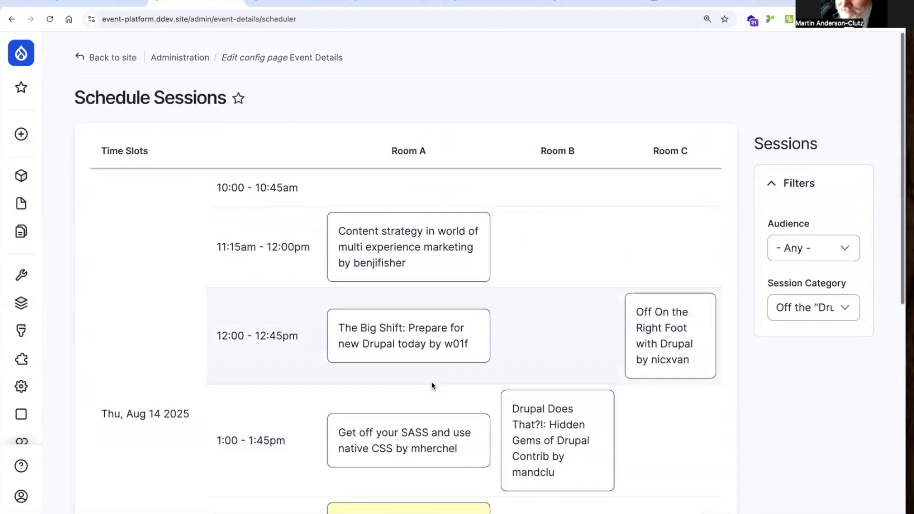
- Filter by Site-Building and place the remaining sessions in open slots, with "Drupal CMS is da bomb" in Room B at 12:00pm on Thursday
{"action": "left_click", "coordinate": [819, 299]}
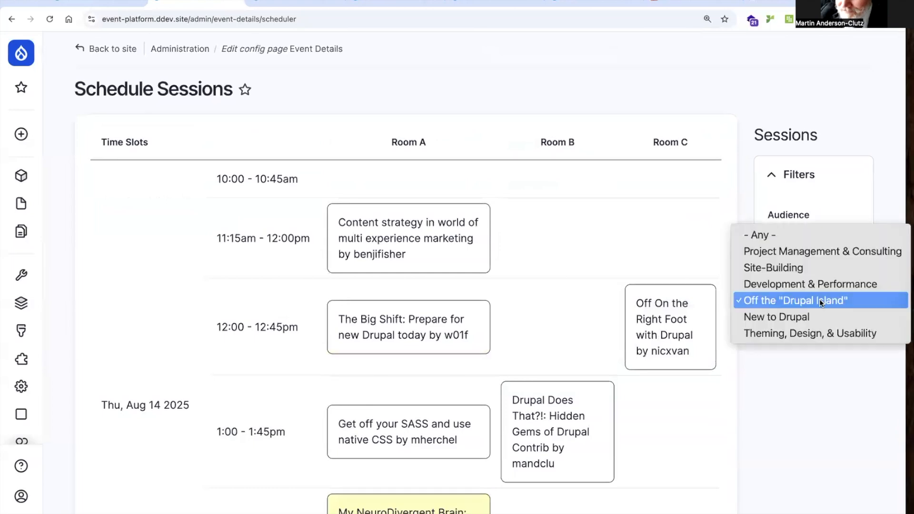
{"action": "left_click", "coordinate": [819, 270]}
{"action": "left_click_drag", "start_coordinate": [817, 367], "coordinate": [573, 343]}
{"action": "scroll", "coordinate": [676, 493], "scroll_direction": "down", "scroll_amount": 8}
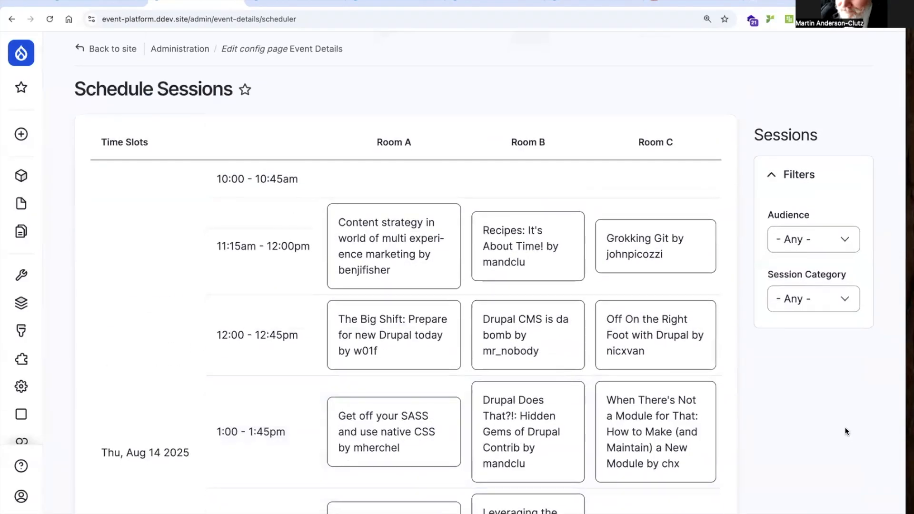
- Return to the public site and open the Mandclu Drupal Camp 2025 event page
{"action": "left_click", "coordinate": [99, 53]}
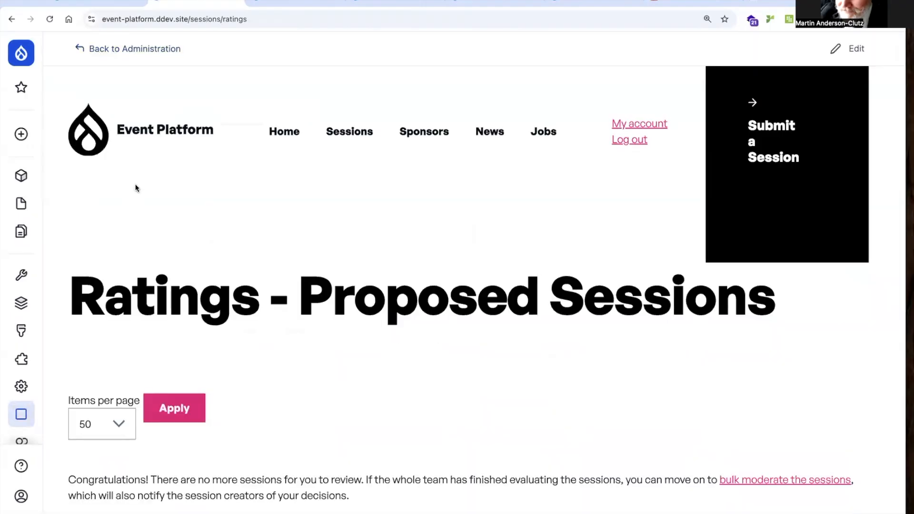
{"action": "left_click", "coordinate": [161, 137]}
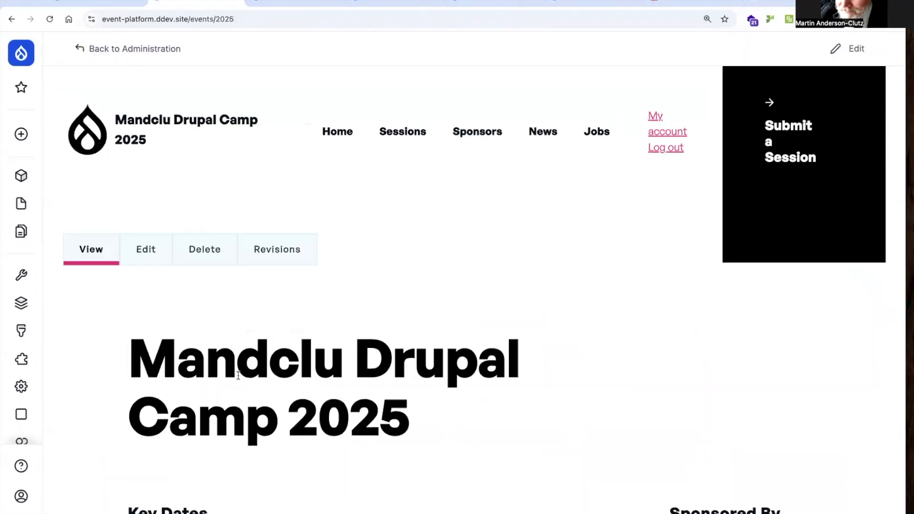
- Edit the Mandclu Drupal Camp 2025 event term, change its moderation state to Scheduled and save it
{"action": "left_click", "coordinate": [148, 254]}
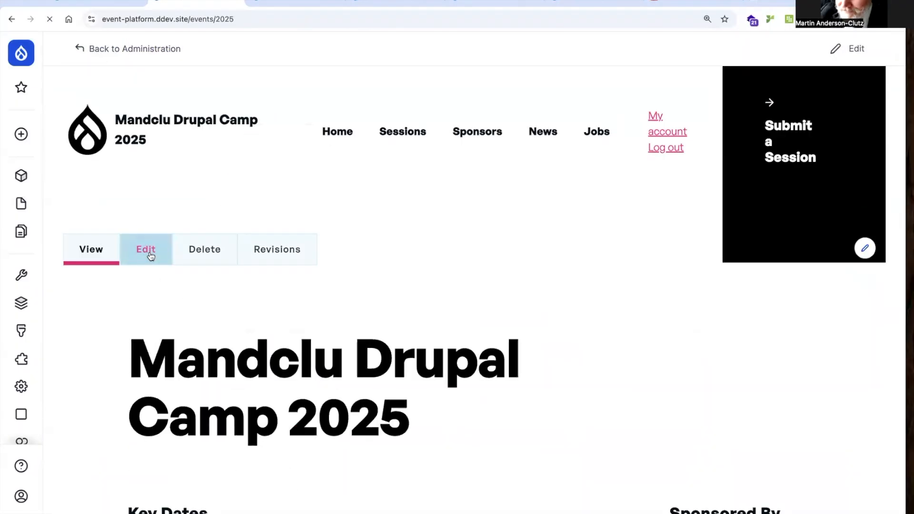
{"action": "scroll", "coordinate": [166, 475], "scroll_direction": "down", "scroll_amount": 20}
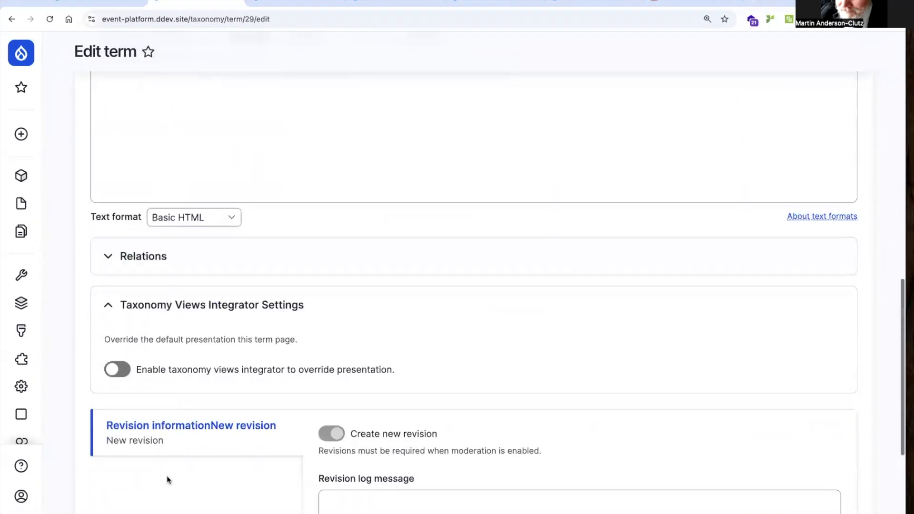
{"action": "left_click", "coordinate": [182, 409]}
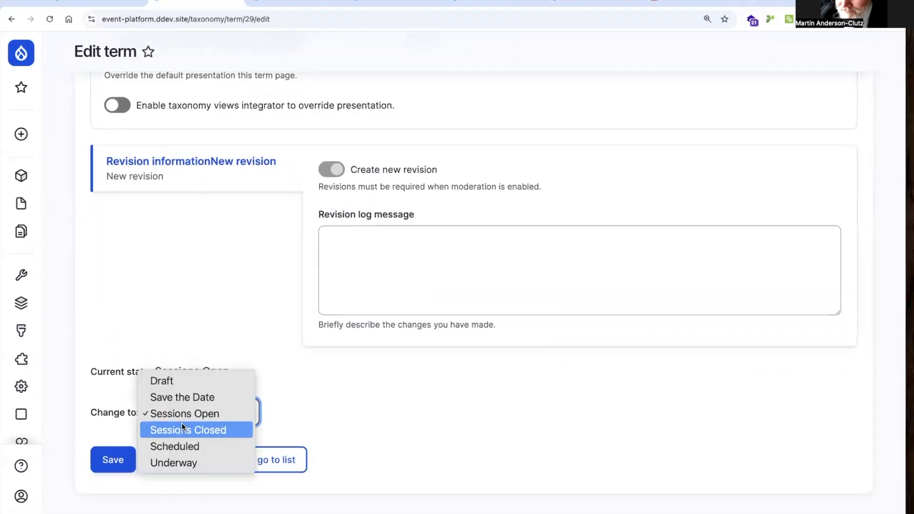
{"action": "key", "text": "Escape"}
{"action": "key", "text": "Down"}
{"action": "left_click", "coordinate": [116, 460]}
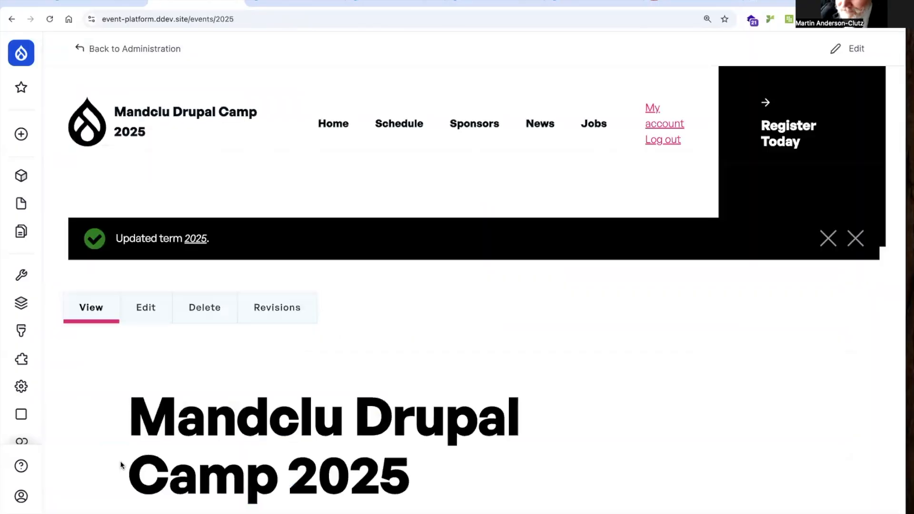
- Open the public 2025 Schedule page and look through the sessions listed for Aug 14
{"action": "mouse_move", "coordinate": [425, 142]}
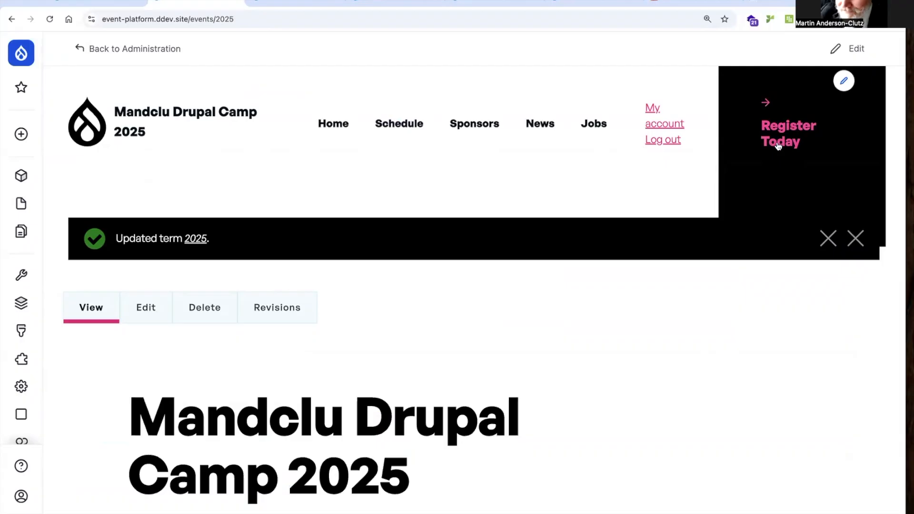
{"action": "left_click", "coordinate": [399, 123]}
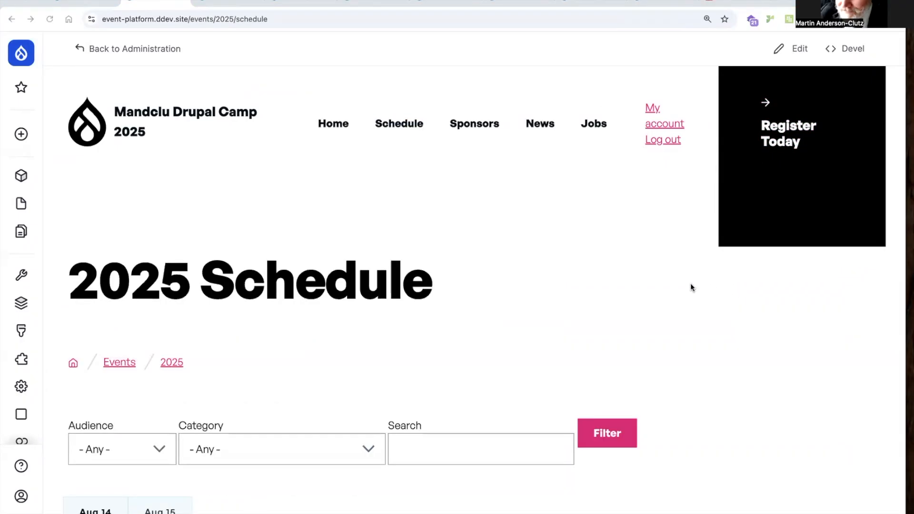
{"action": "scroll", "coordinate": [690, 283], "scroll_direction": "down", "scroll_amount": 8}
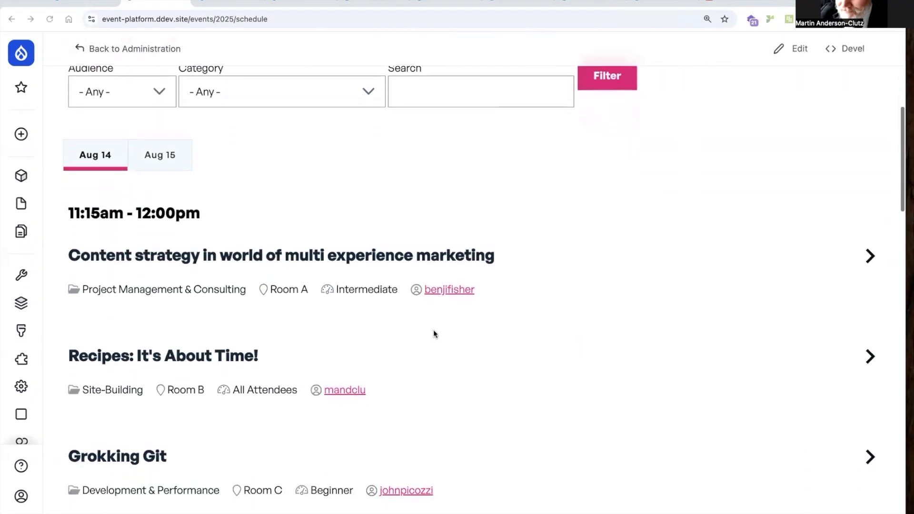
{"action": "scroll", "coordinate": [418, 296], "scroll_direction": "down", "scroll_amount": 10}
{"action": "scroll", "coordinate": [418, 297], "scroll_direction": "up", "scroll_amount": 9}
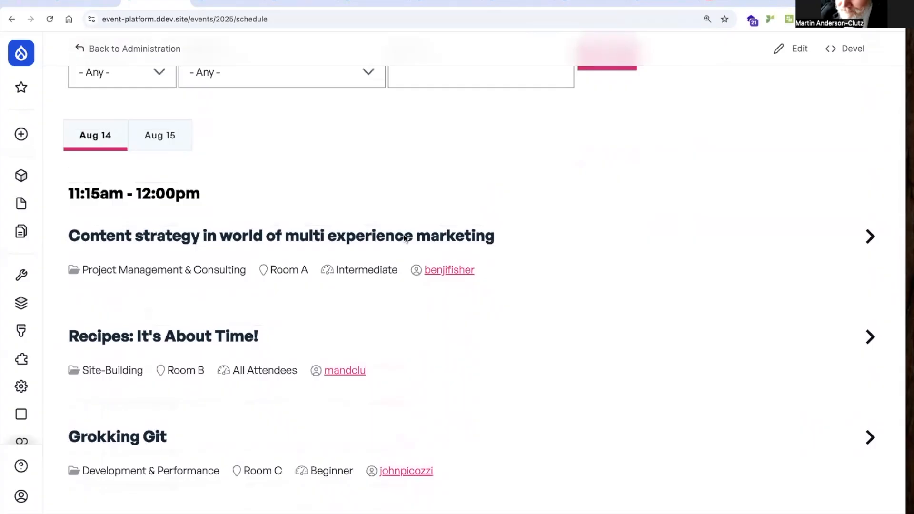
- Expand "Content strategy in world of multi experience marketing" in the schedule, open its session page and review the speaker and concurrent sessions
{"action": "left_click", "coordinate": [402, 239]}
{"action": "left_click", "coordinate": [89, 302]}
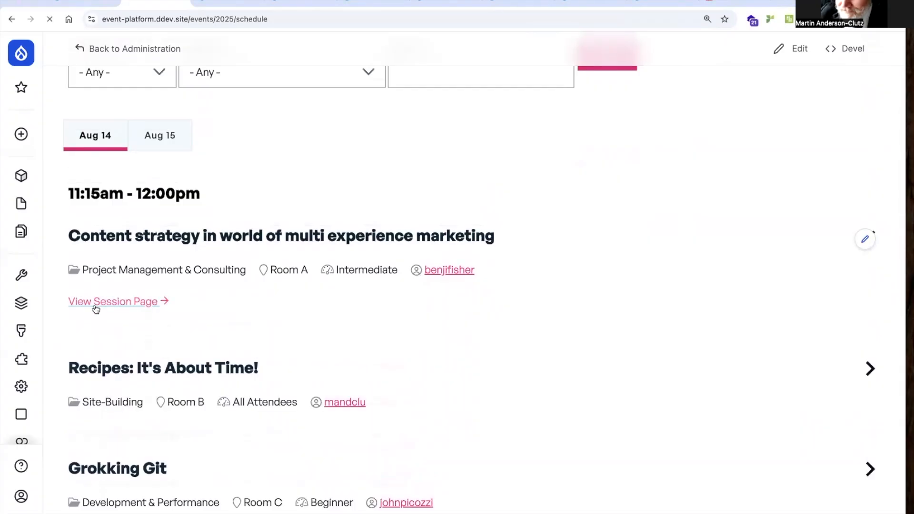
{"action": "scroll", "coordinate": [190, 400], "scroll_direction": "down", "scroll_amount": 12}
{"action": "scroll", "coordinate": [190, 399], "scroll_direction": "down", "scroll_amount": 5}
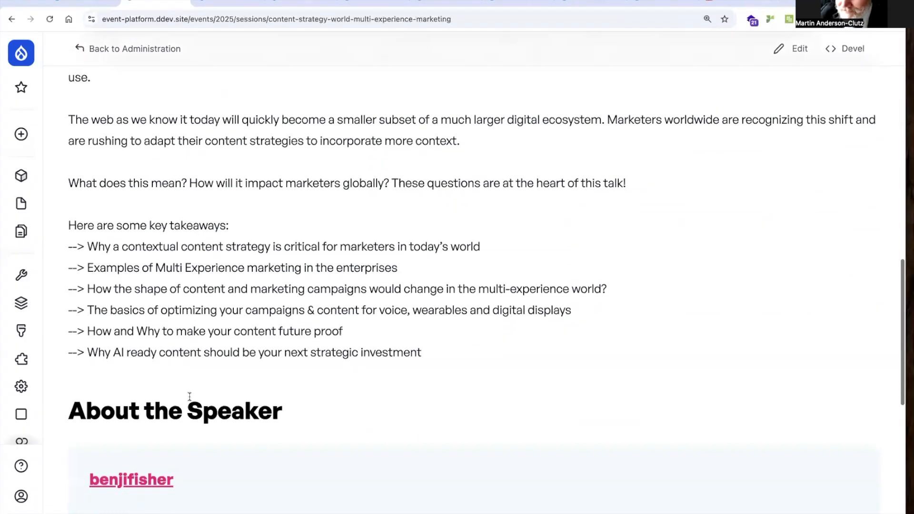
{"action": "scroll", "coordinate": [189, 396], "scroll_direction": "down", "scroll_amount": 6}
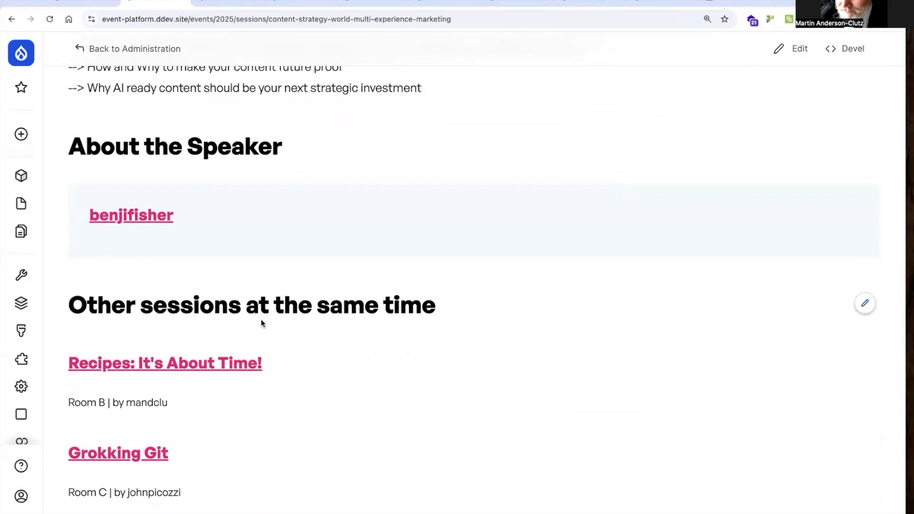
{"action": "scroll", "coordinate": [259, 329], "scroll_direction": "up", "scroll_amount": 20}
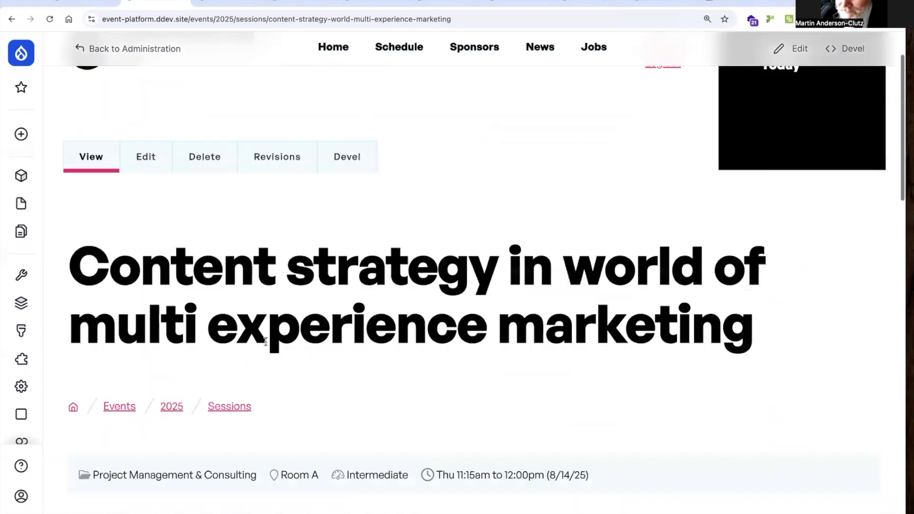
- Find the Event Platform Flag module by filtering the site's modules for "flag" and install it
{"action": "left_click", "coordinate": [21, 359]}
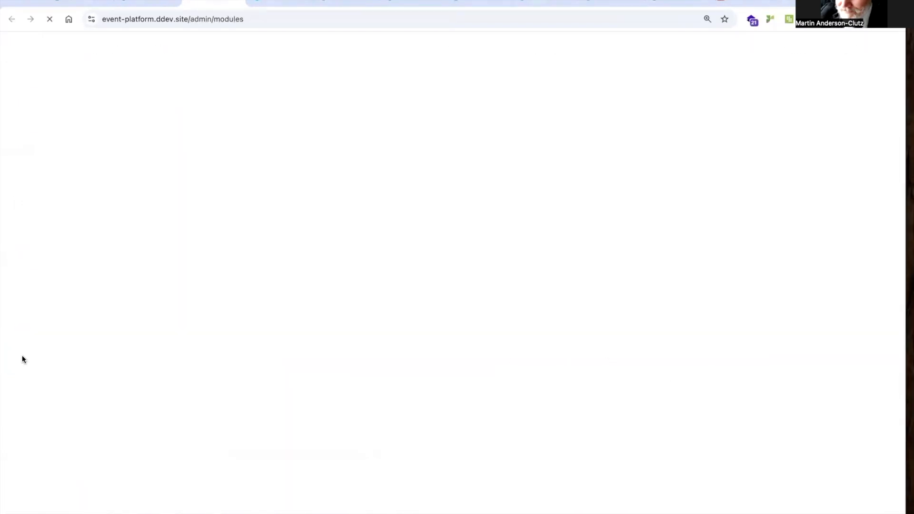
{"action": "type", "text": "flag"}
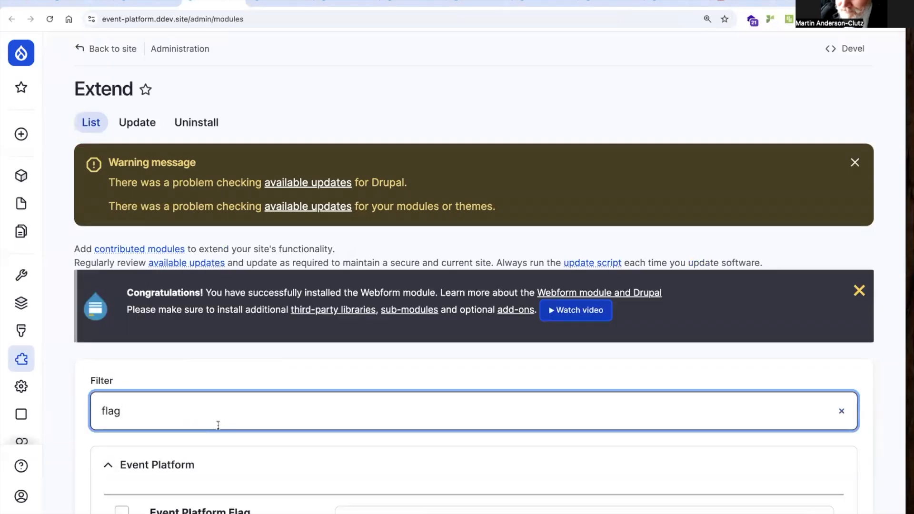
{"action": "scroll", "coordinate": [266, 439], "scroll_direction": "down", "scroll_amount": 4}
{"action": "scroll", "coordinate": [265, 440], "scroll_direction": "down", "scroll_amount": 4}
{"action": "left_click", "coordinate": [204, 102]}
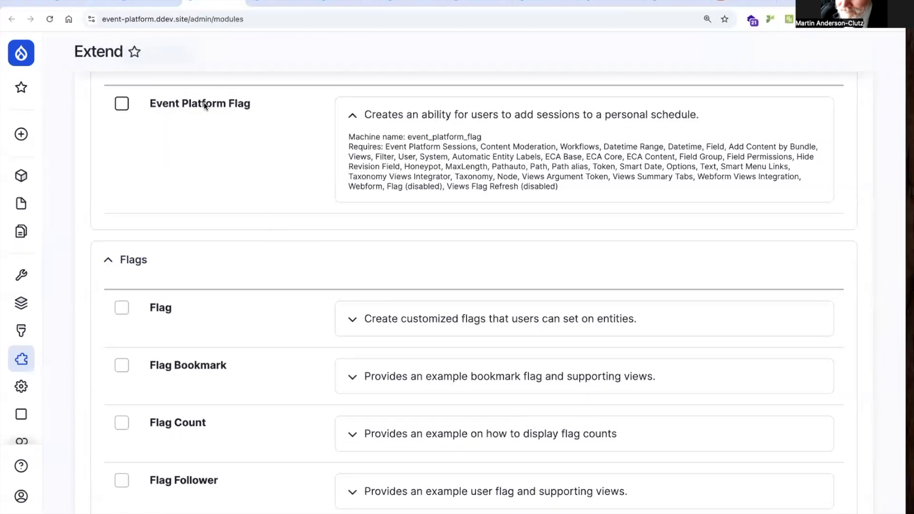
{"action": "scroll", "coordinate": [204, 103], "scroll_direction": "up", "scroll_amount": 5}
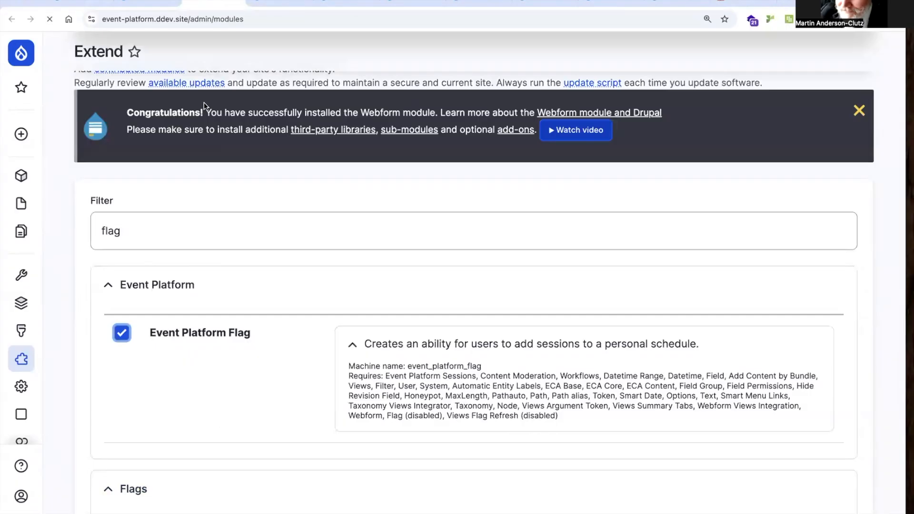
{"action": "left_click", "coordinate": [123, 192]}
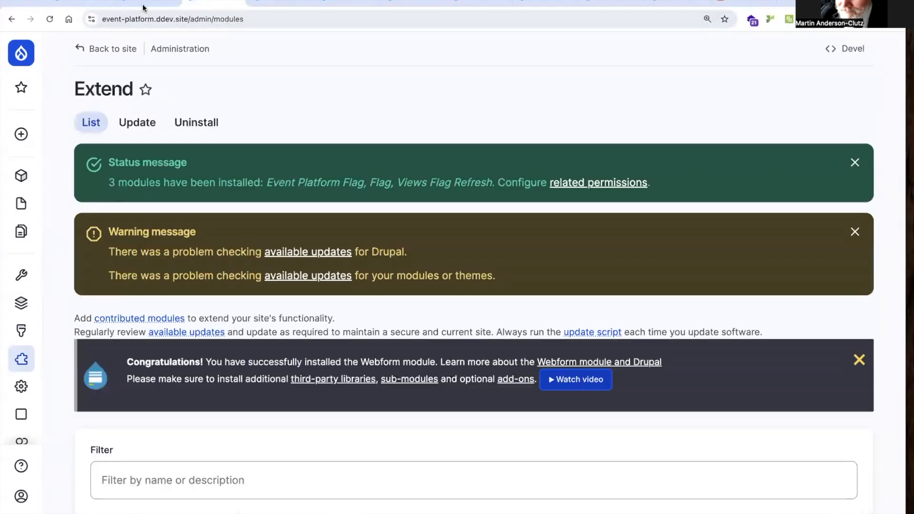
- Return to the "Content strategy in world of multi experience marketing" page, reload it and add the session to the personal schedule
{"action": "left_click", "coordinate": [141, 4]}
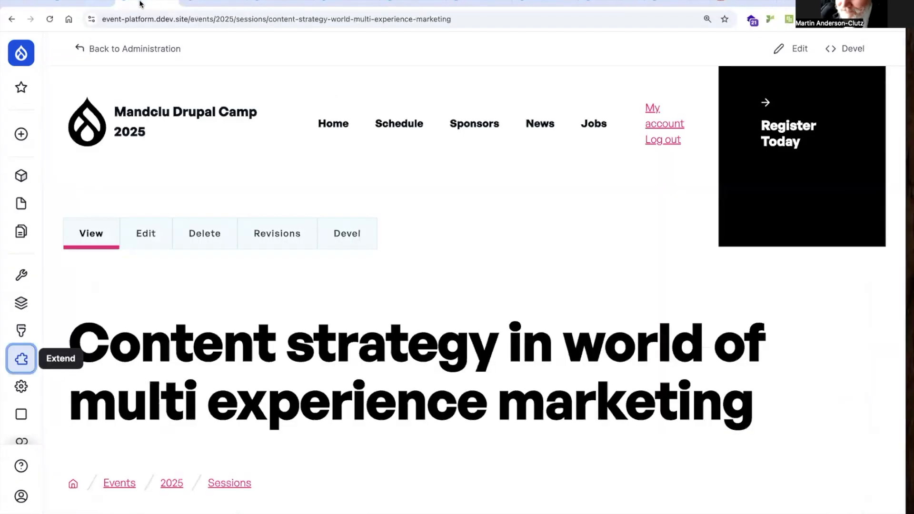
{"action": "key", "text": "super+r"}
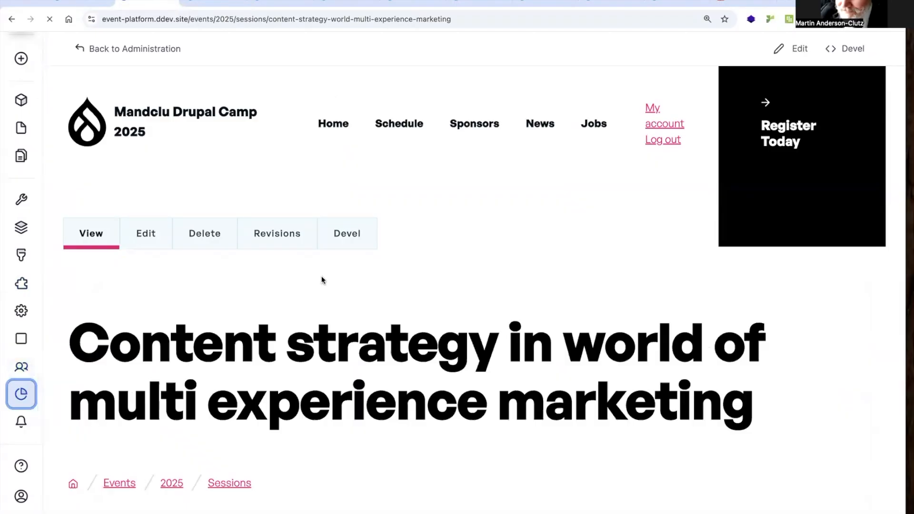
{"action": "scroll", "coordinate": [381, 383], "scroll_direction": "down", "scroll_amount": 15}
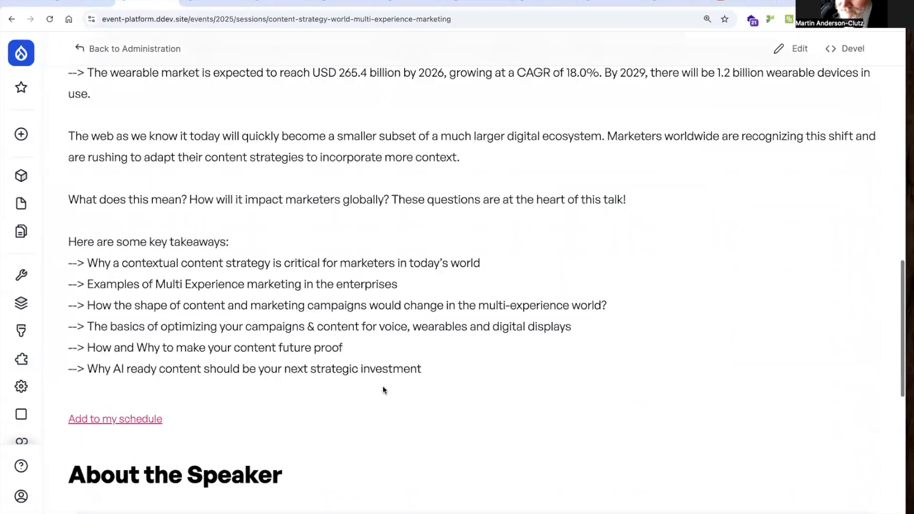
{"action": "scroll", "coordinate": [382, 388], "scroll_direction": "down", "scroll_amount": 7}
{"action": "scroll", "coordinate": [382, 387], "scroll_direction": "up", "scroll_amount": 2}
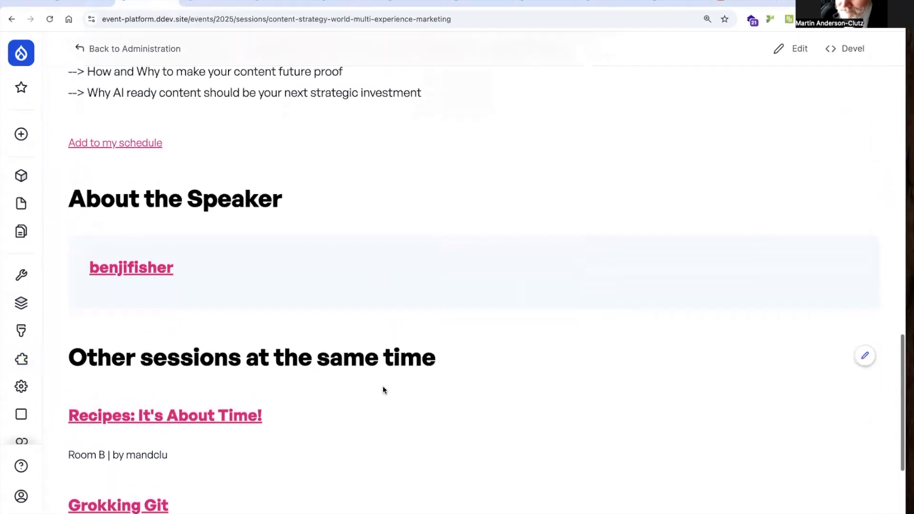
{"action": "left_click", "coordinate": [138, 172]}
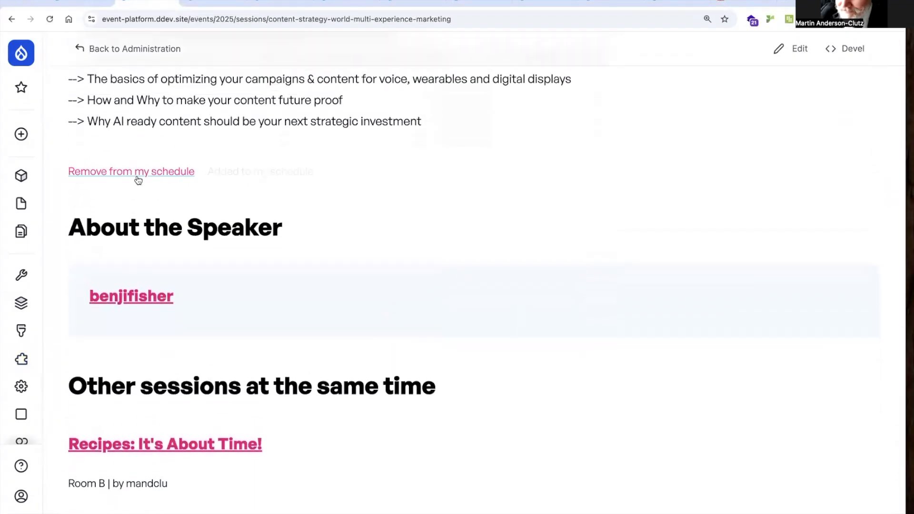
- From the event schedule, open "Leveraging the best of Drupal to support the world's greatest minds" and add it to the personal schedule
{"action": "scroll", "coordinate": [138, 172], "scroll_direction": "up", "scroll_amount": 15}
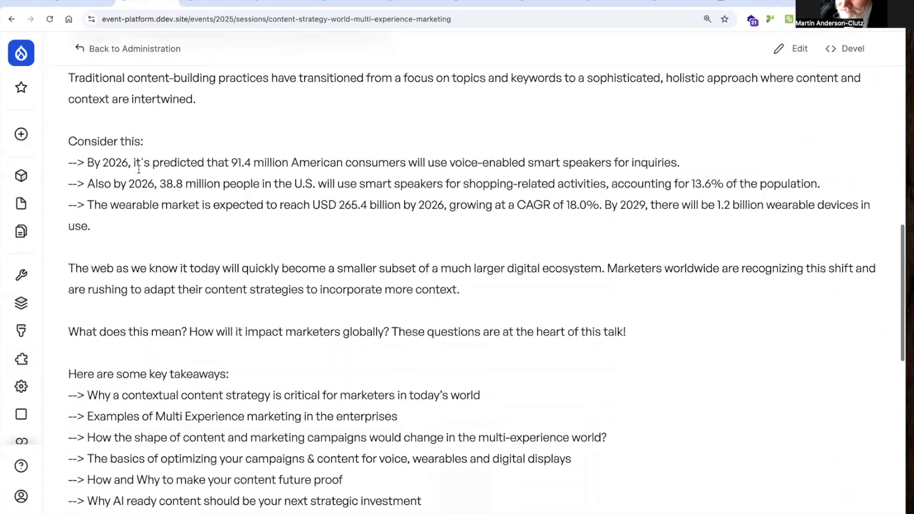
{"action": "scroll", "coordinate": [139, 172], "scroll_direction": "up", "scroll_amount": 2}
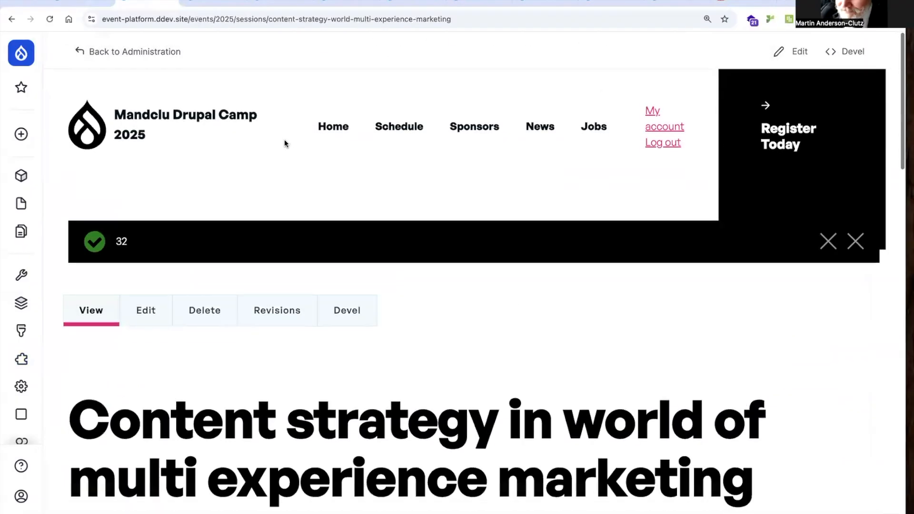
{"action": "mouse_move", "coordinate": [399, 124]}
{"action": "left_click", "coordinate": [387, 266]}
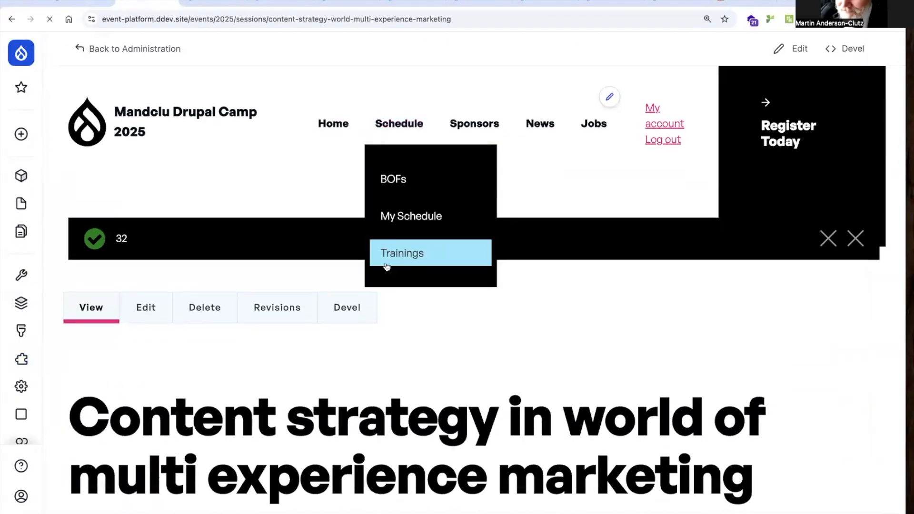
{"action": "scroll", "coordinate": [403, 361], "scroll_direction": "down", "scroll_amount": 15}
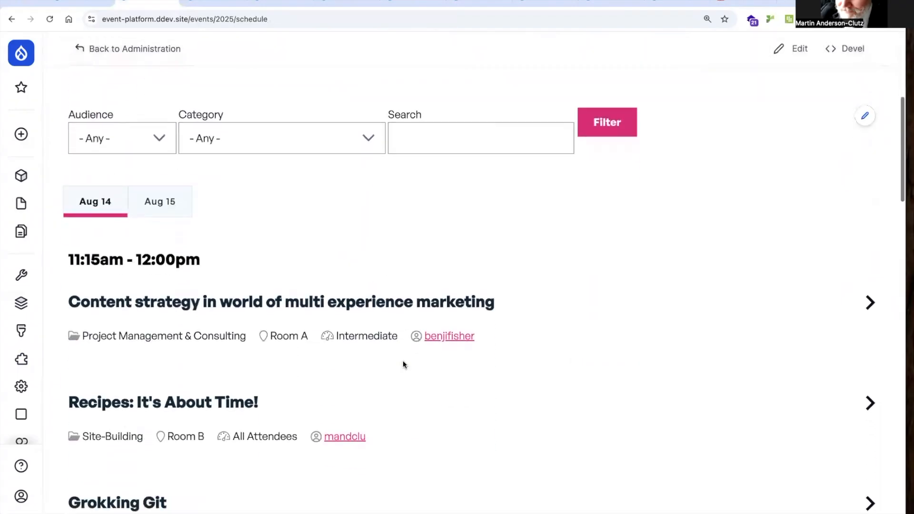
{"action": "mouse_move", "coordinate": [396, 395]}
{"action": "left_click", "coordinate": [136, 462]}
{"action": "scroll", "coordinate": [146, 445], "scroll_direction": "down", "scroll_amount": 15}
{"action": "left_click", "coordinate": [126, 125]}
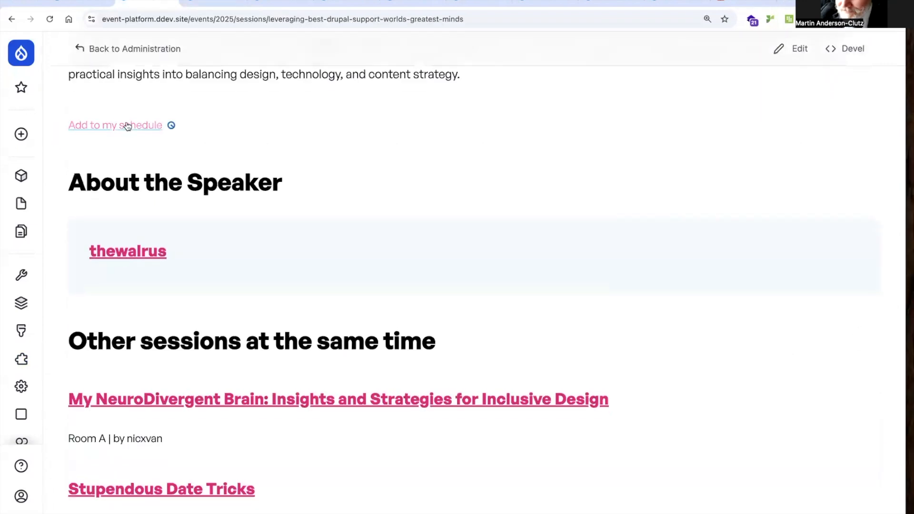
- Open the My Schedule page and review the personally selected sessions
{"action": "scroll", "coordinate": [127, 126], "scroll_direction": "up", "scroll_amount": 15}
{"action": "scroll", "coordinate": [127, 126], "scroll_direction": "up", "scroll_amount": 5}
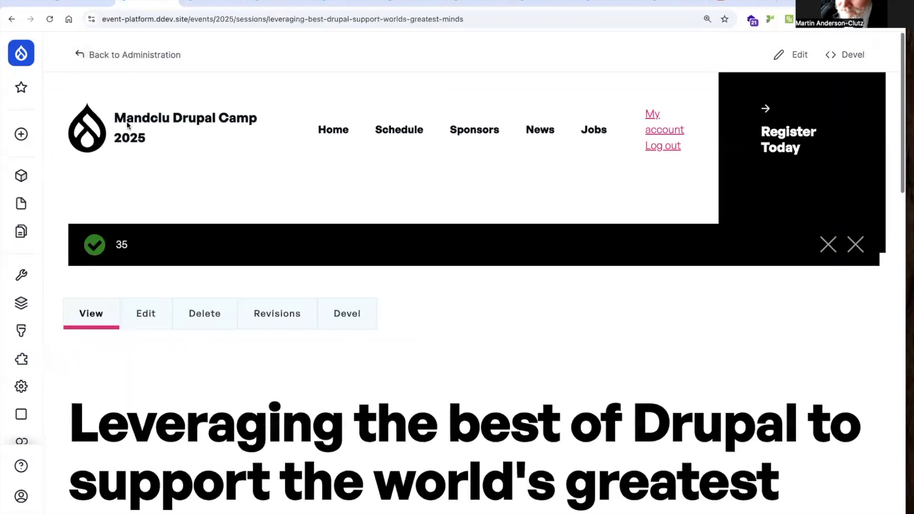
{"action": "mouse_move", "coordinate": [399, 124]}
{"action": "left_click", "coordinate": [403, 211]}
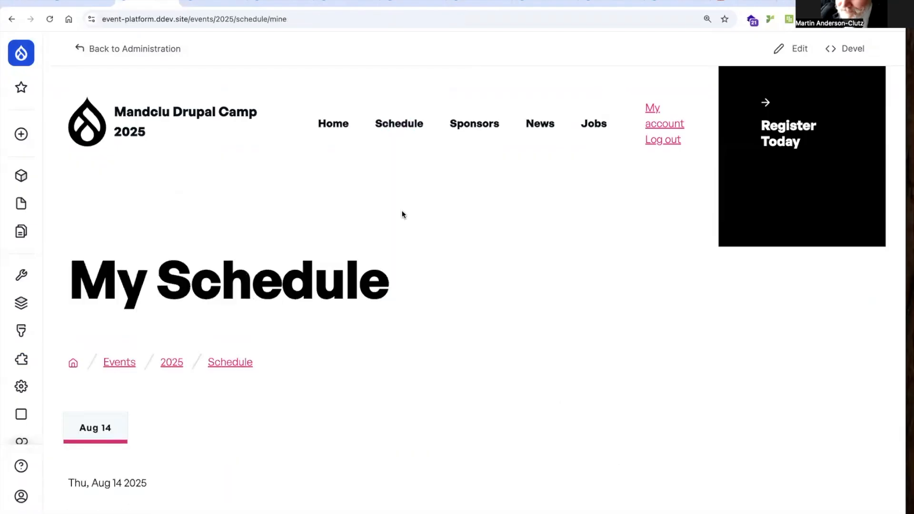
{"action": "scroll", "coordinate": [401, 210], "scroll_direction": "down", "scroll_amount": 6}
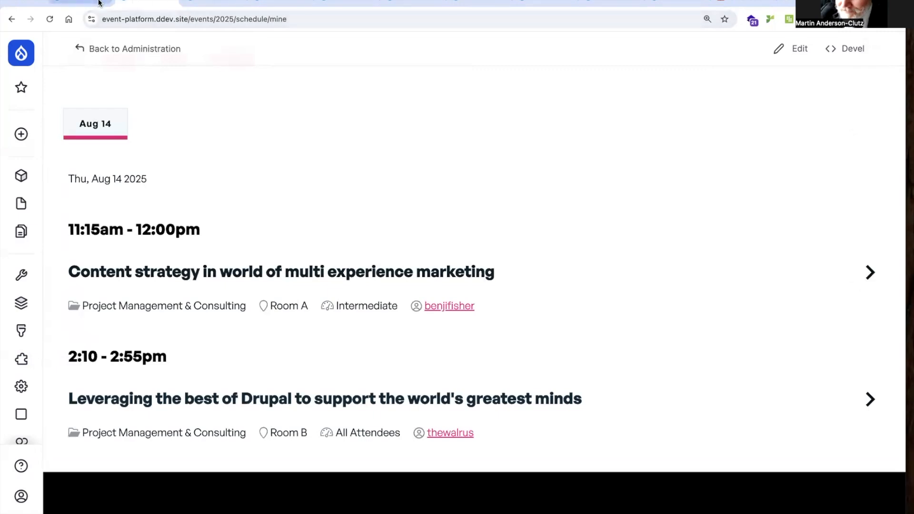
- Switch to the Event Platform project page on drupal.org
{"action": "left_click", "coordinate": [81, 2]}
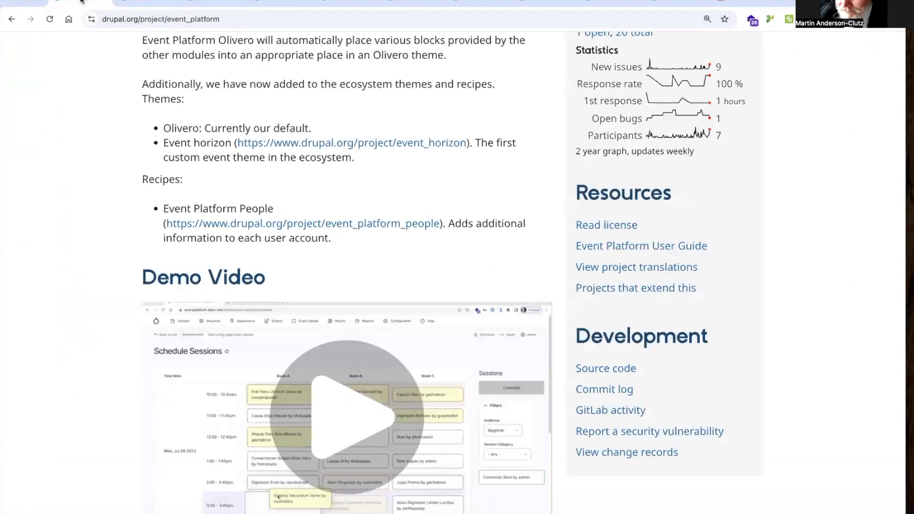